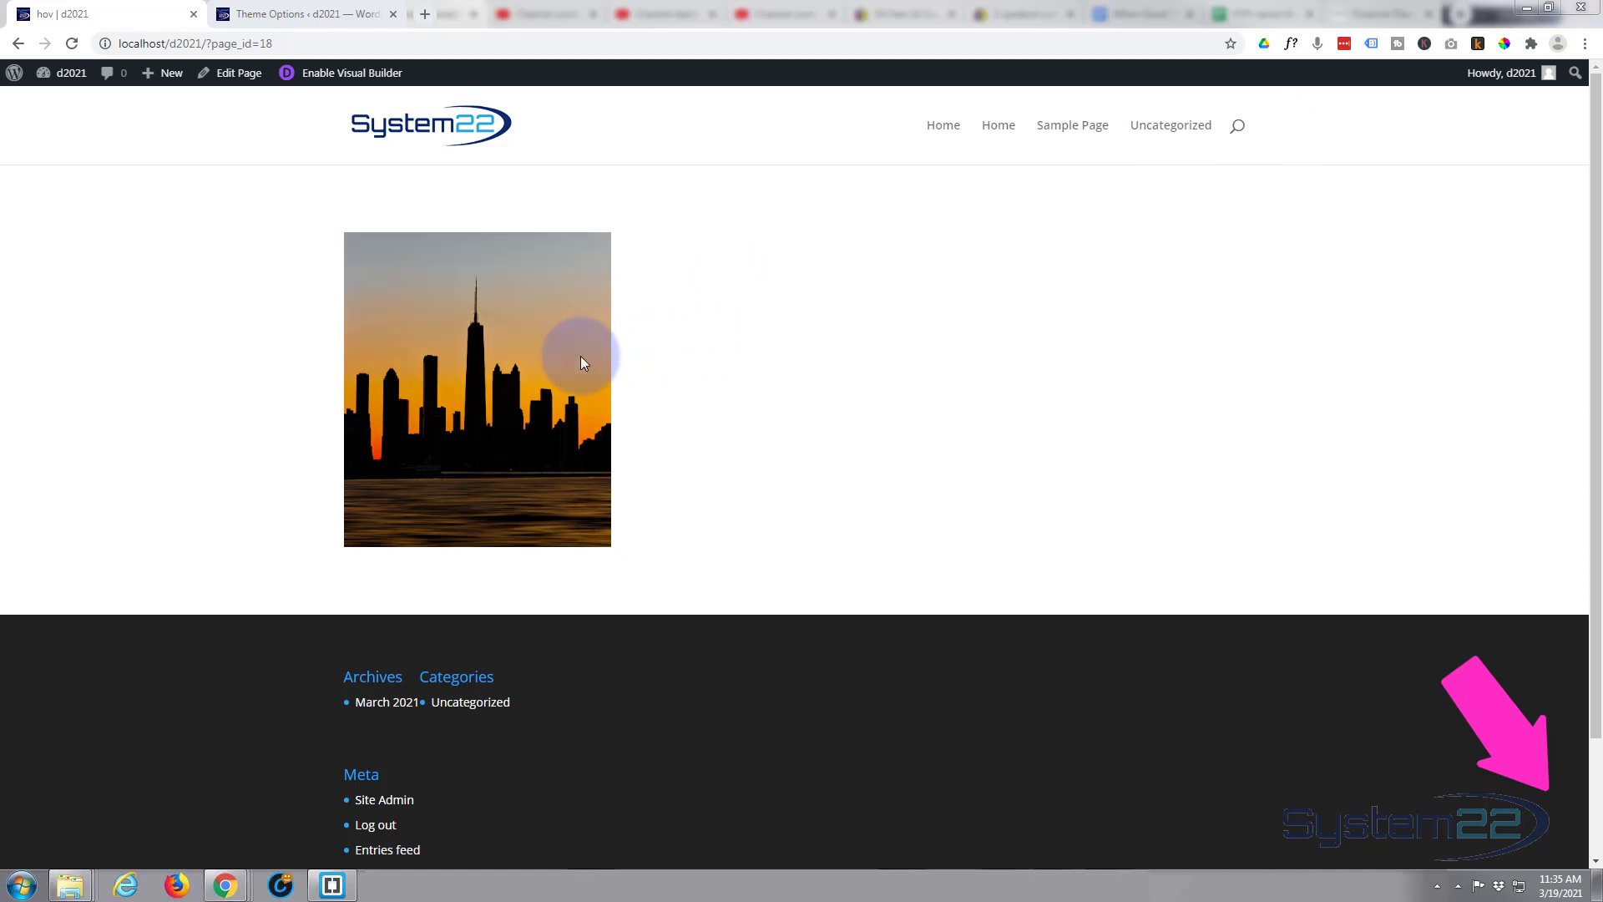
# Preview the skyline image's hover effect on the page and open the page in the Visual Builder
pyautogui.moveTo(583, 362)
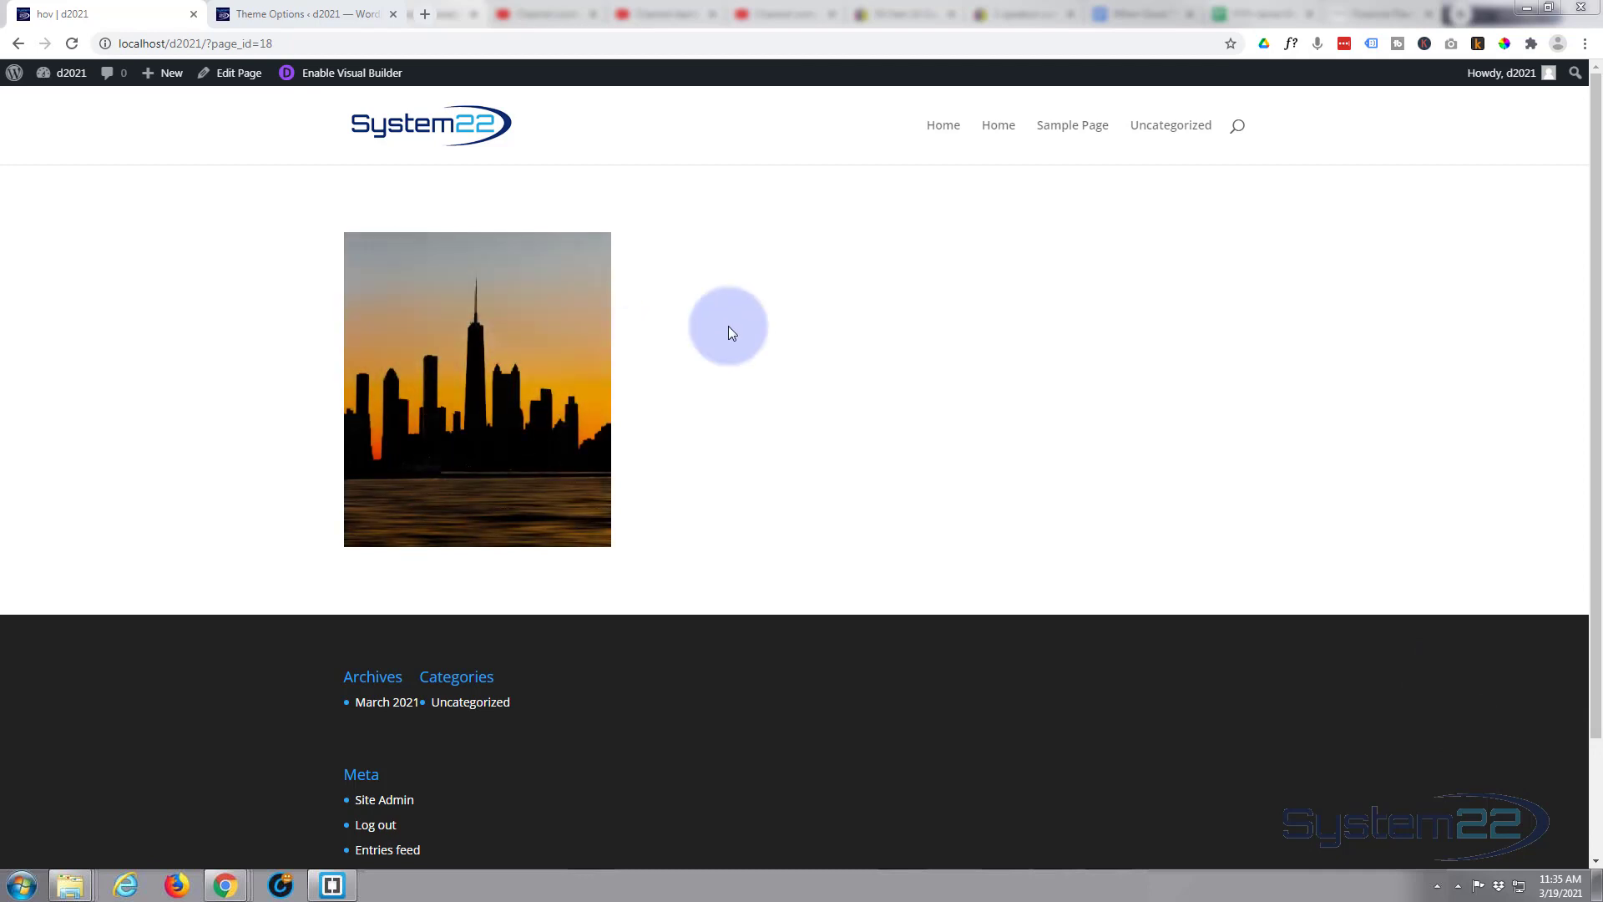
pyautogui.moveTo(518, 354)
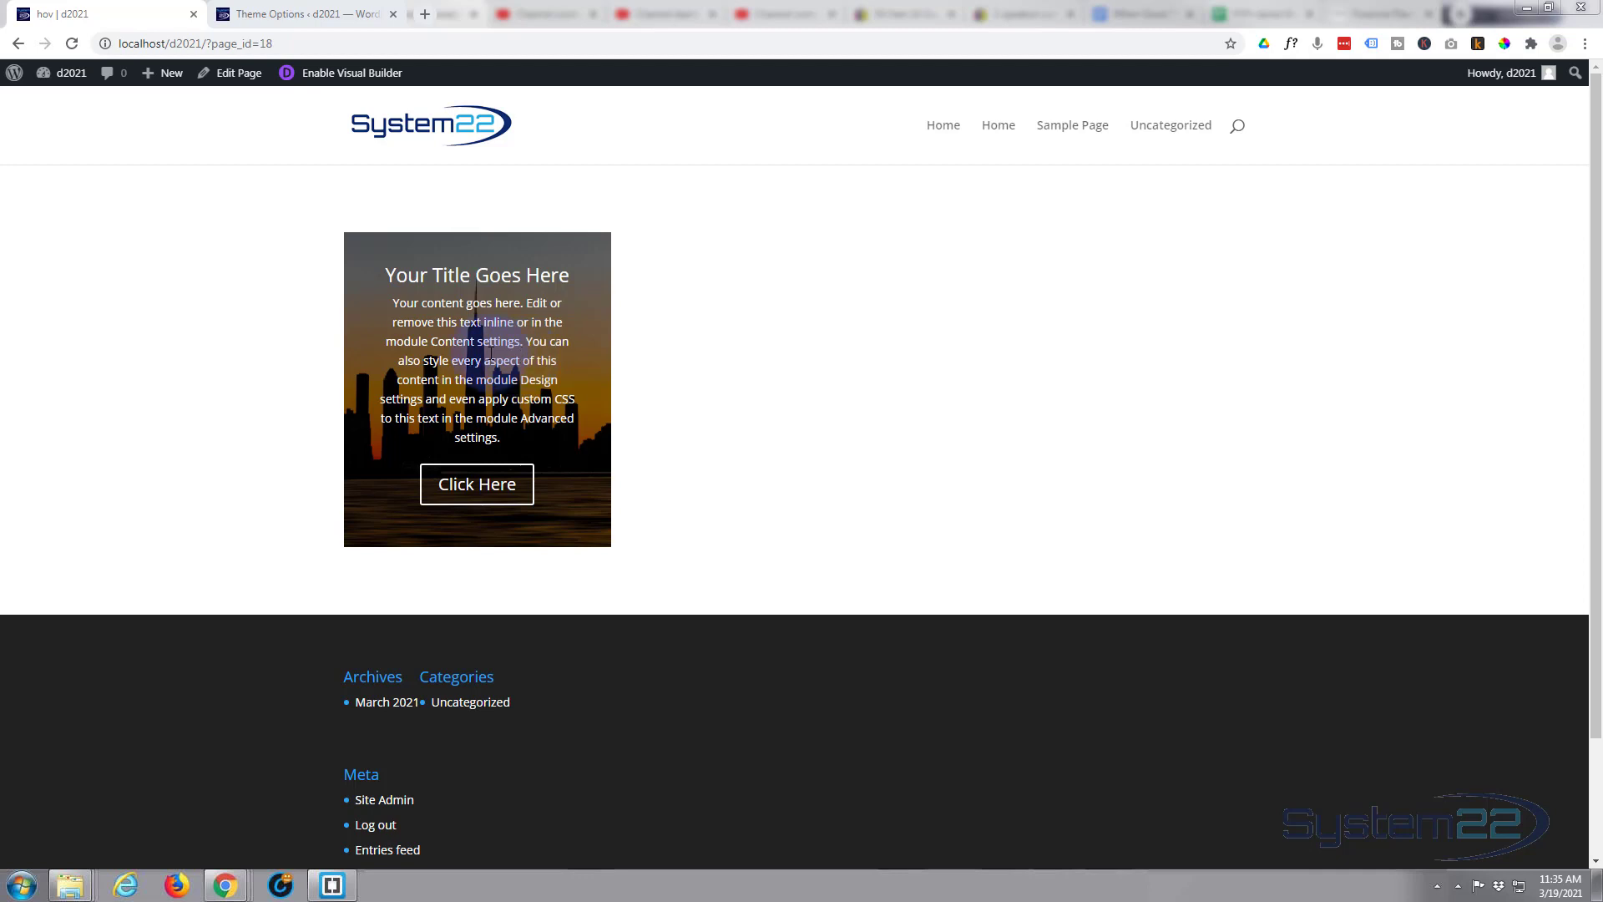
pyautogui.click(364, 79)
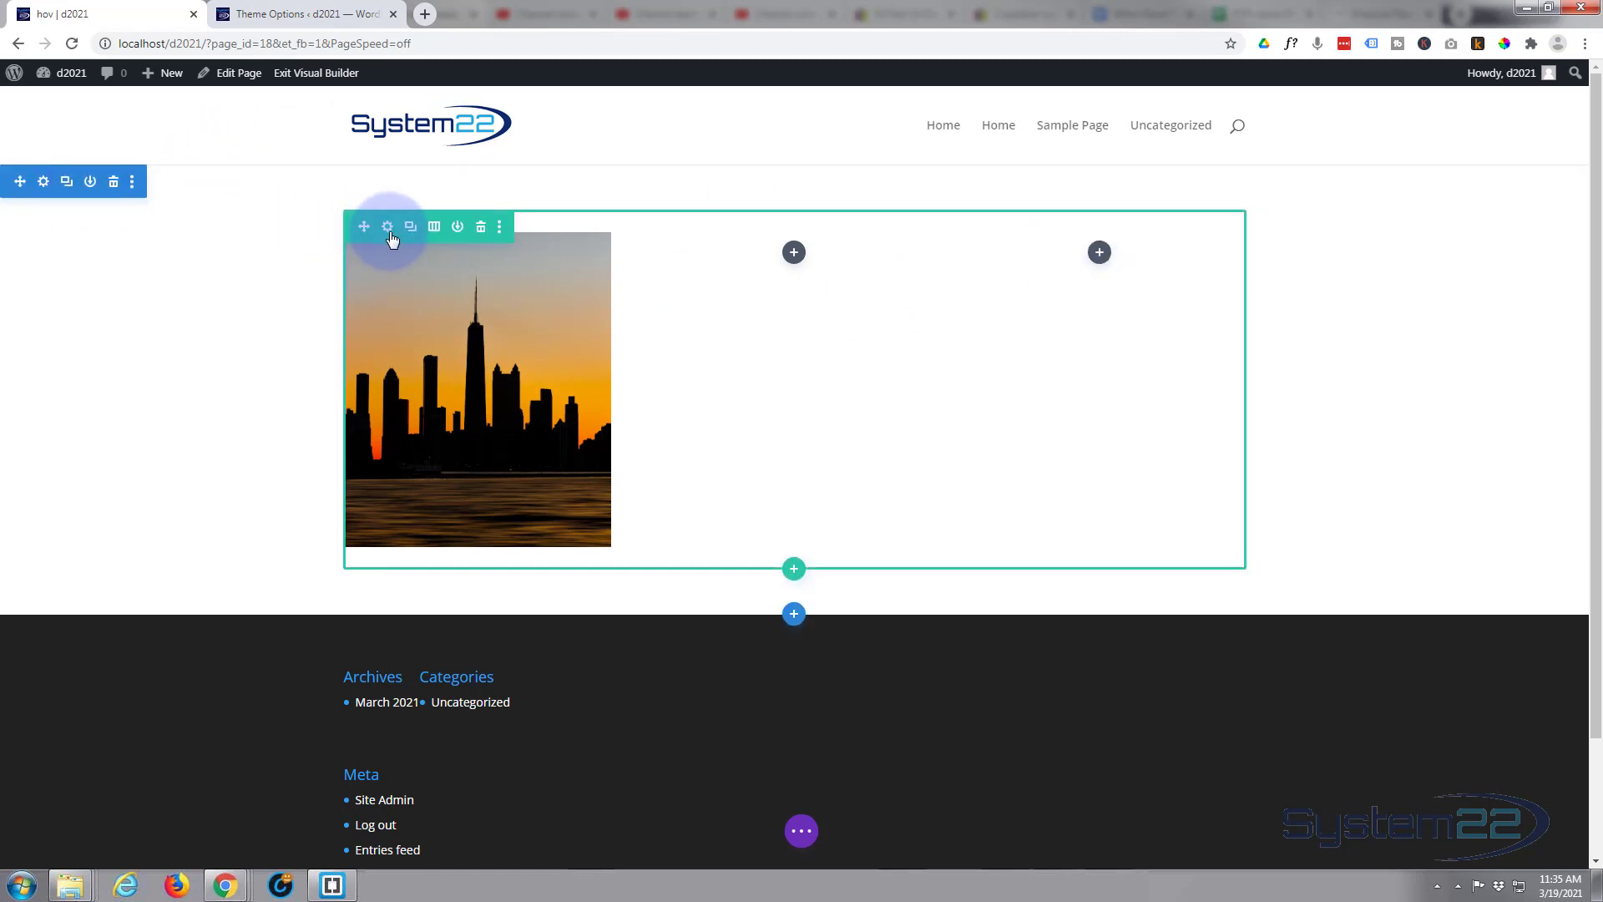
# Insert a Call To Action module into the empty third column and move its settings dialog clear of the module
pyautogui.click(1099, 253)
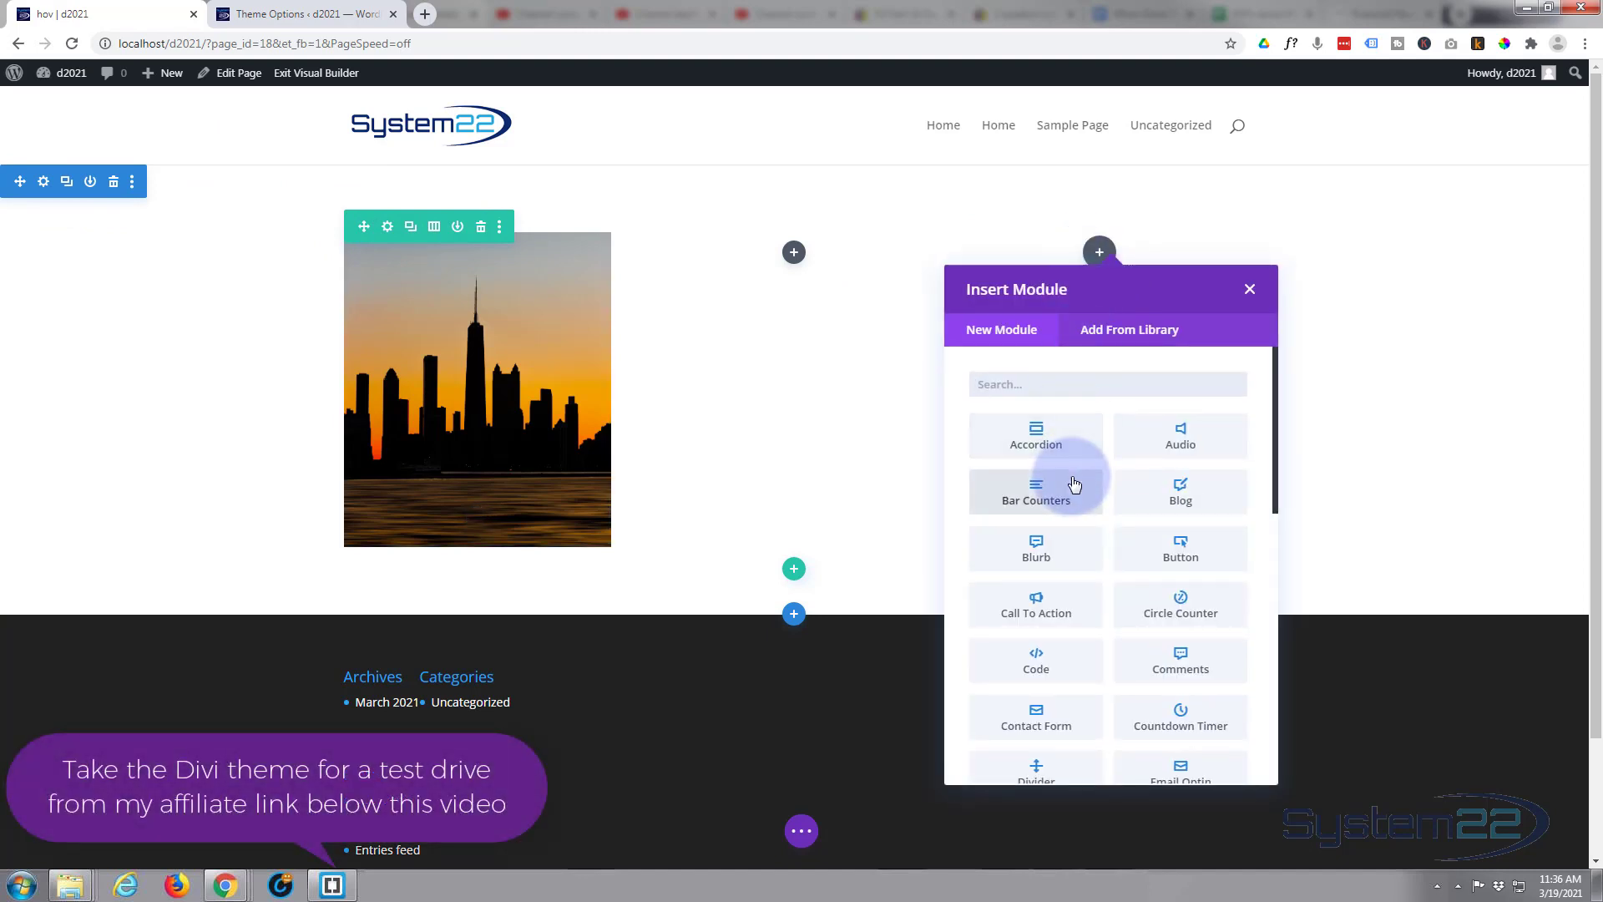
pyautogui.scroll(-3, 1074, 480)
pyautogui.scroll(-3, 1077, 487)
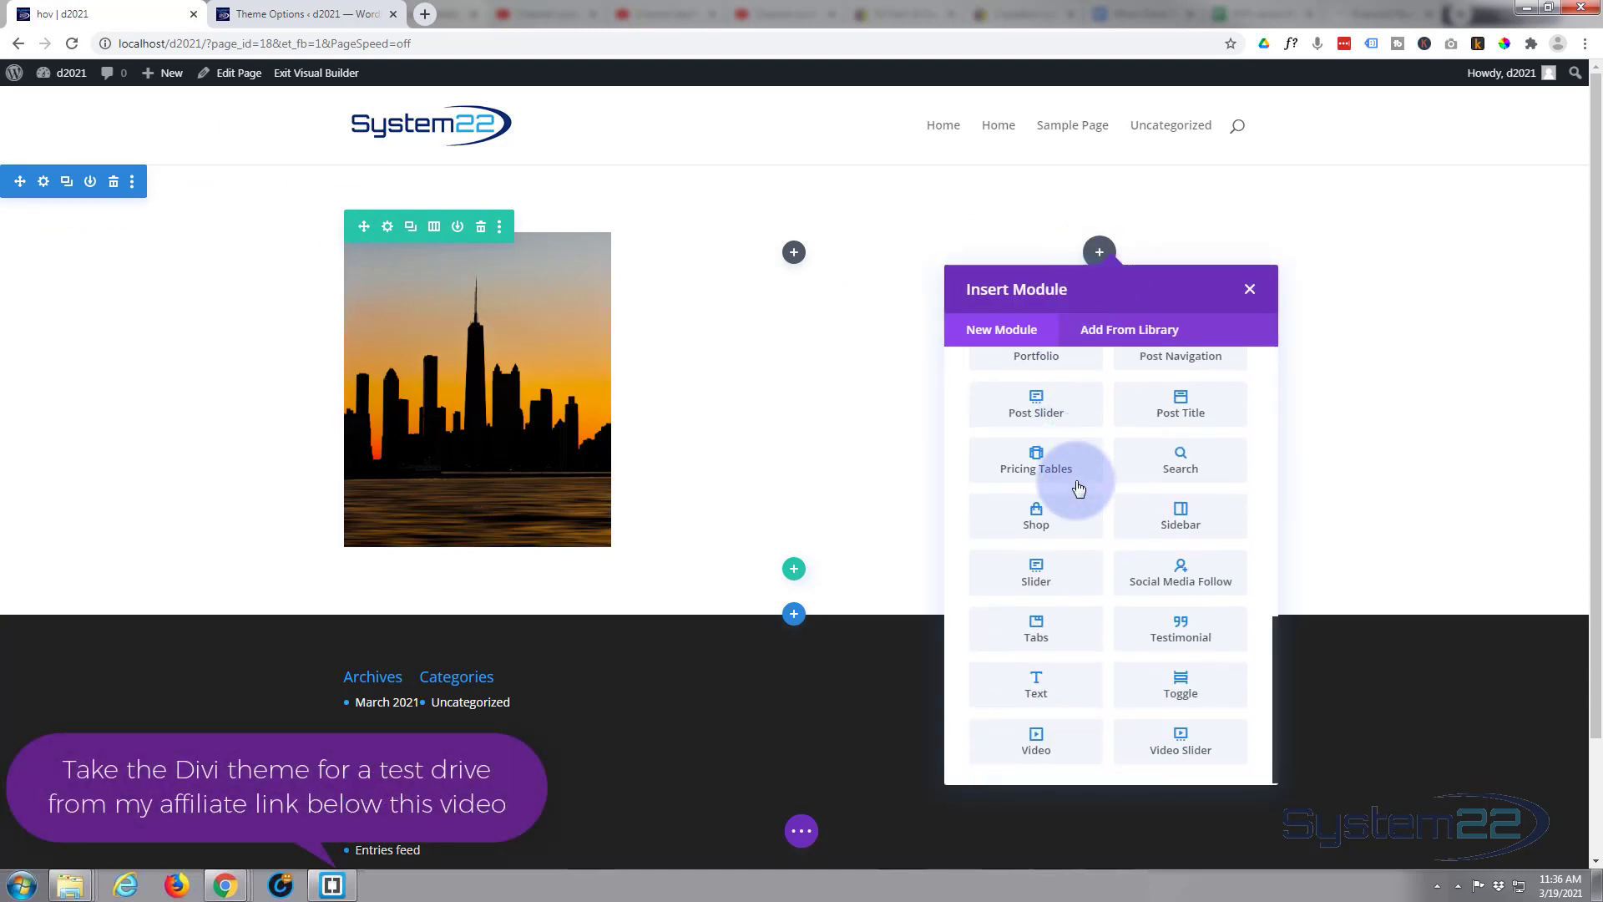
pyautogui.scroll(6, 1077, 489)
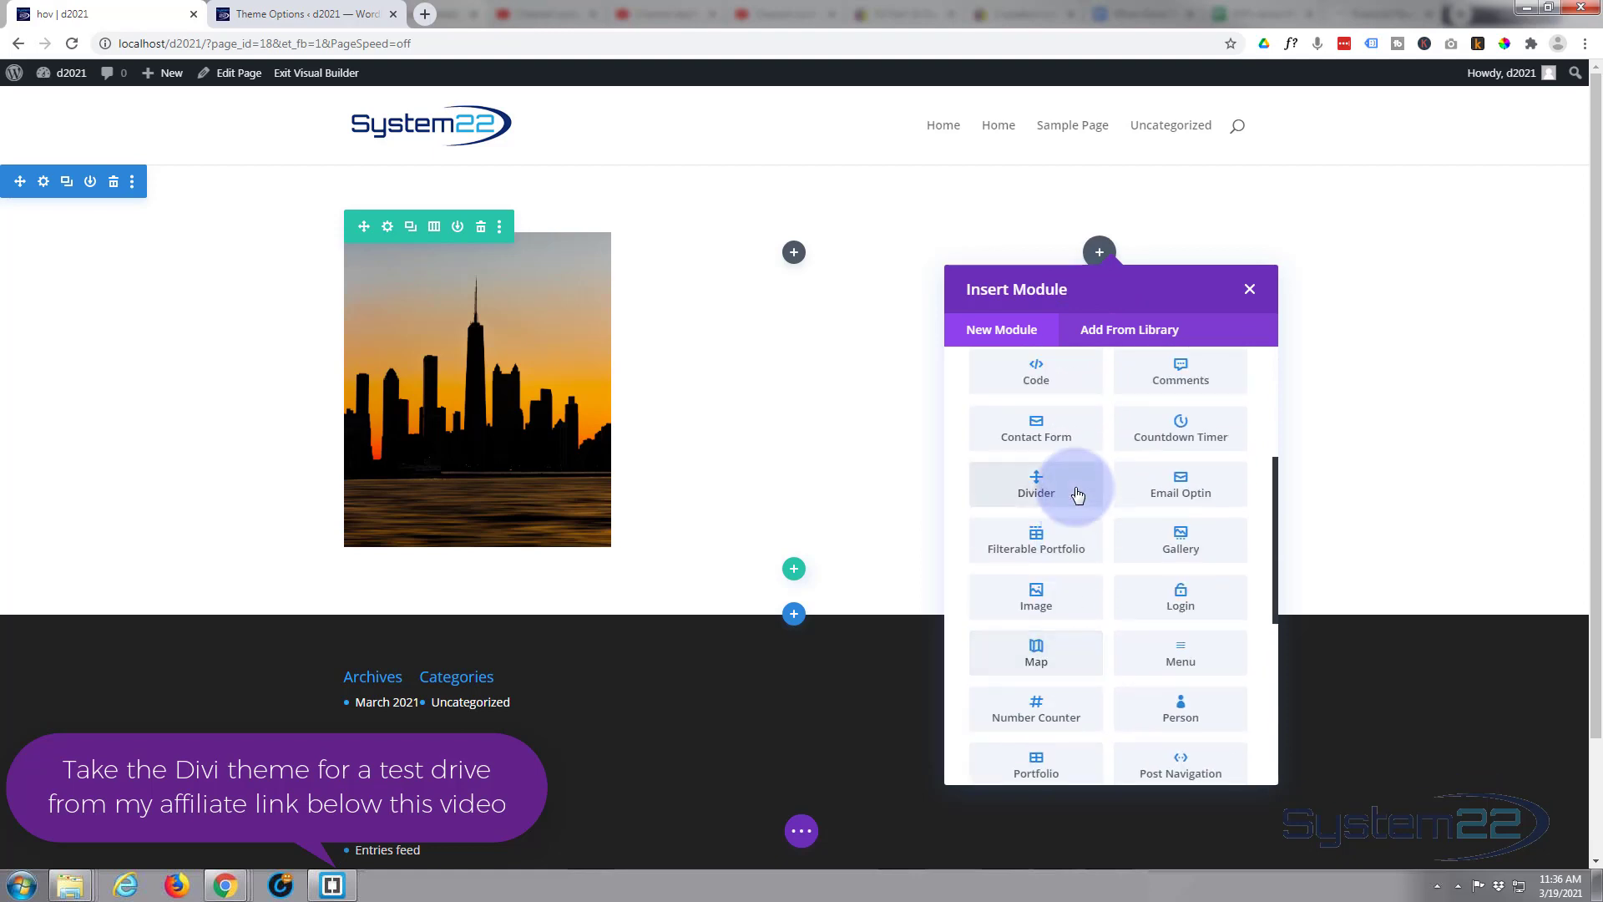
pyautogui.scroll(1, 1077, 489)
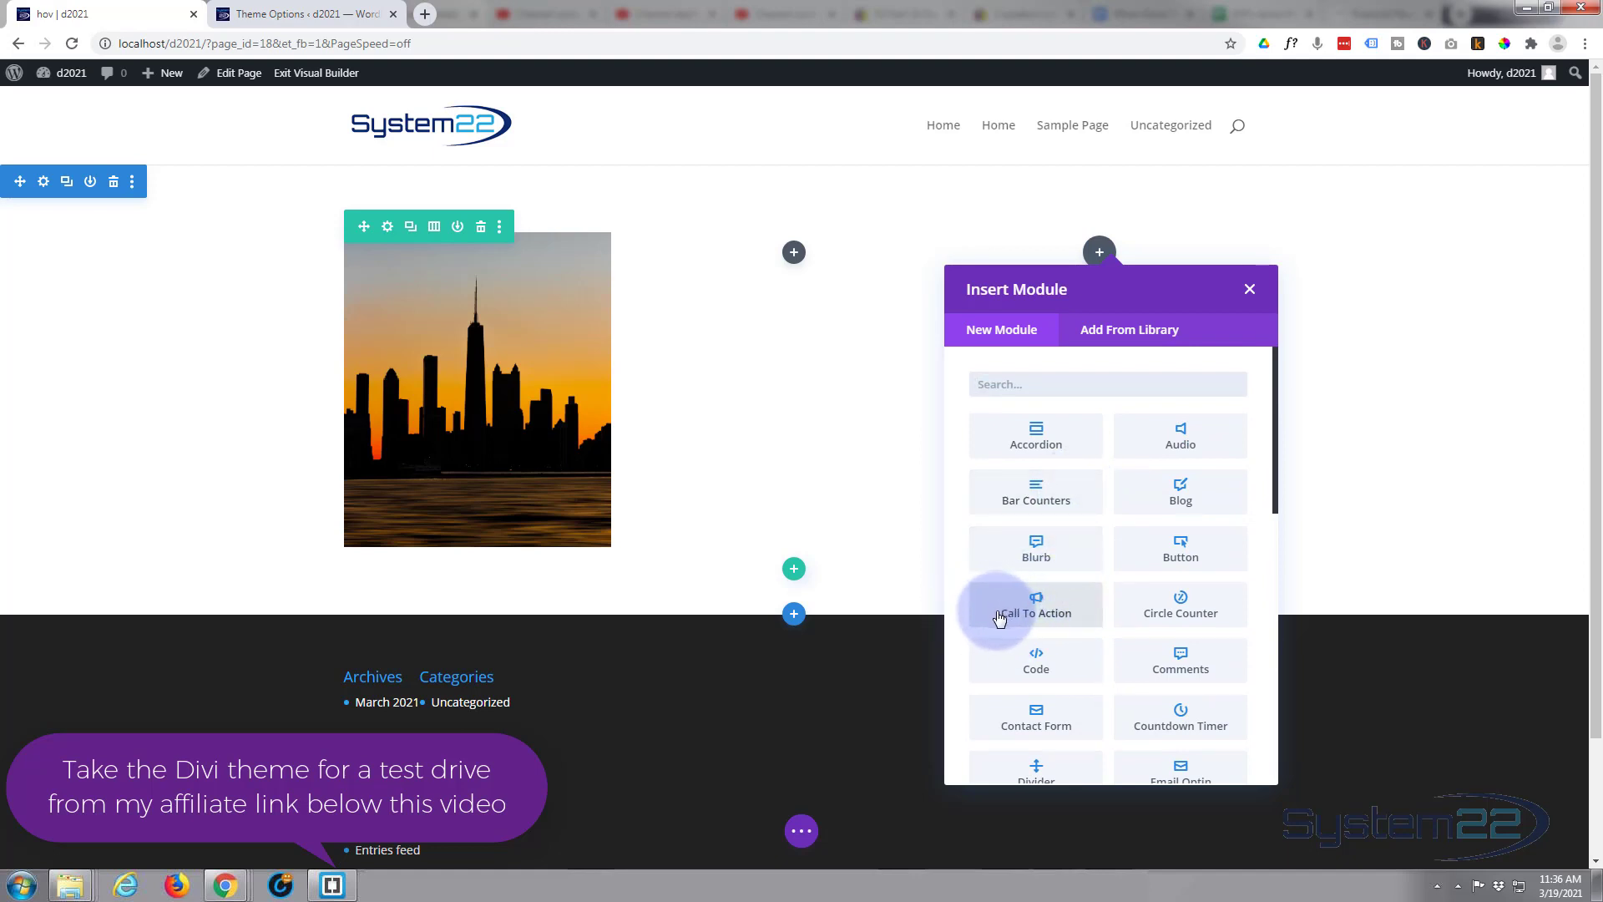
pyautogui.click(1036, 612)
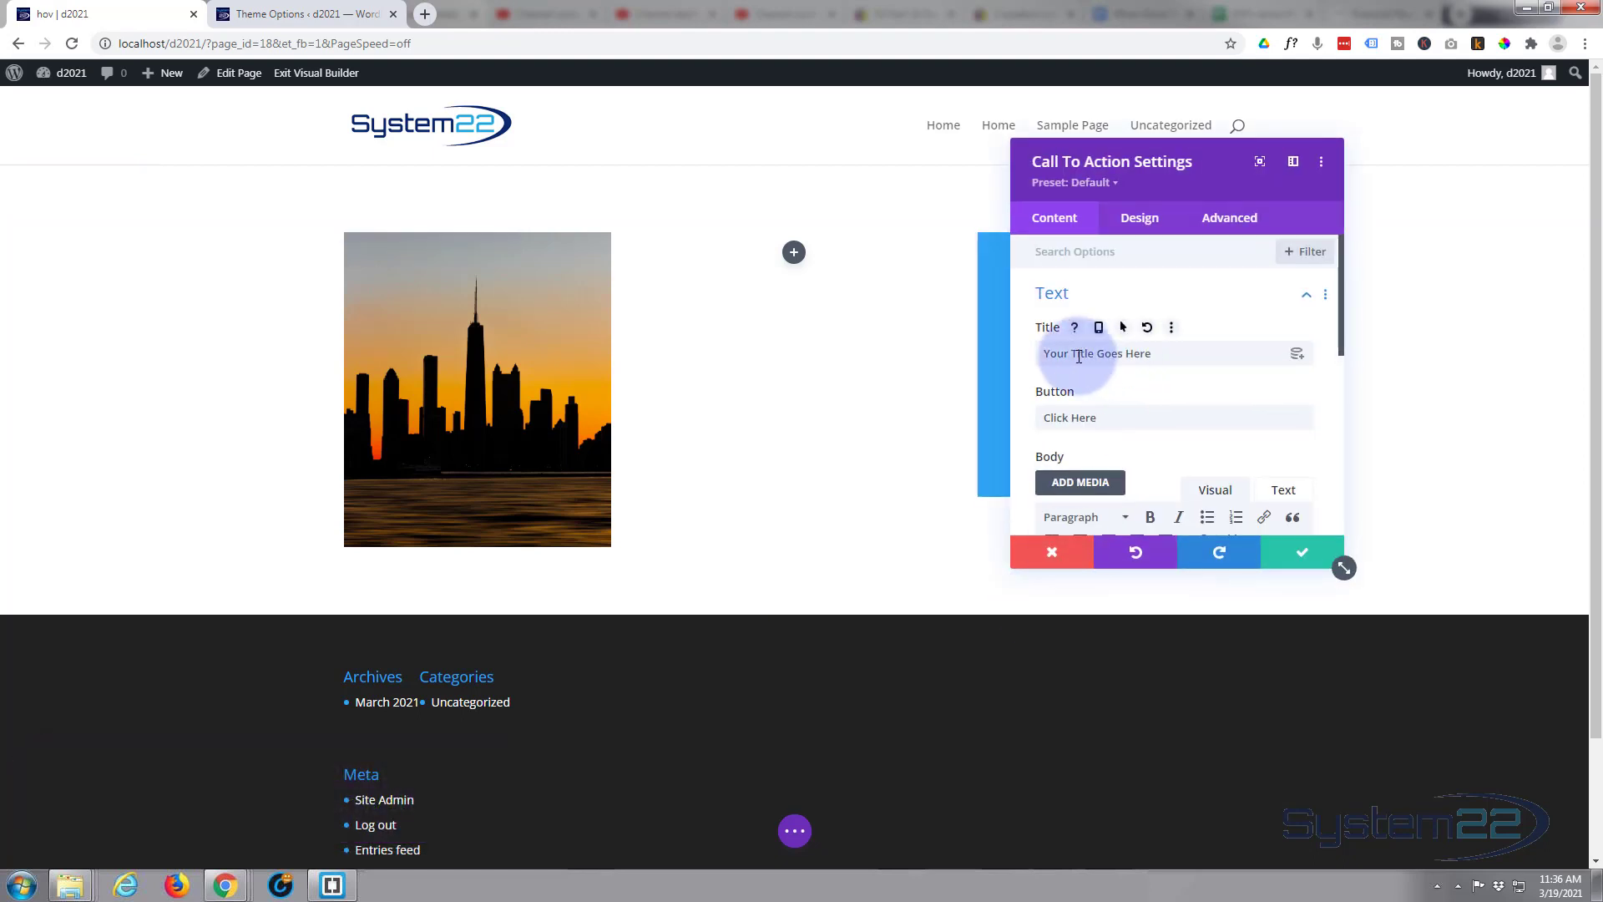
pyautogui.moveTo(1123, 191); pyautogui.dragTo(724, 196)
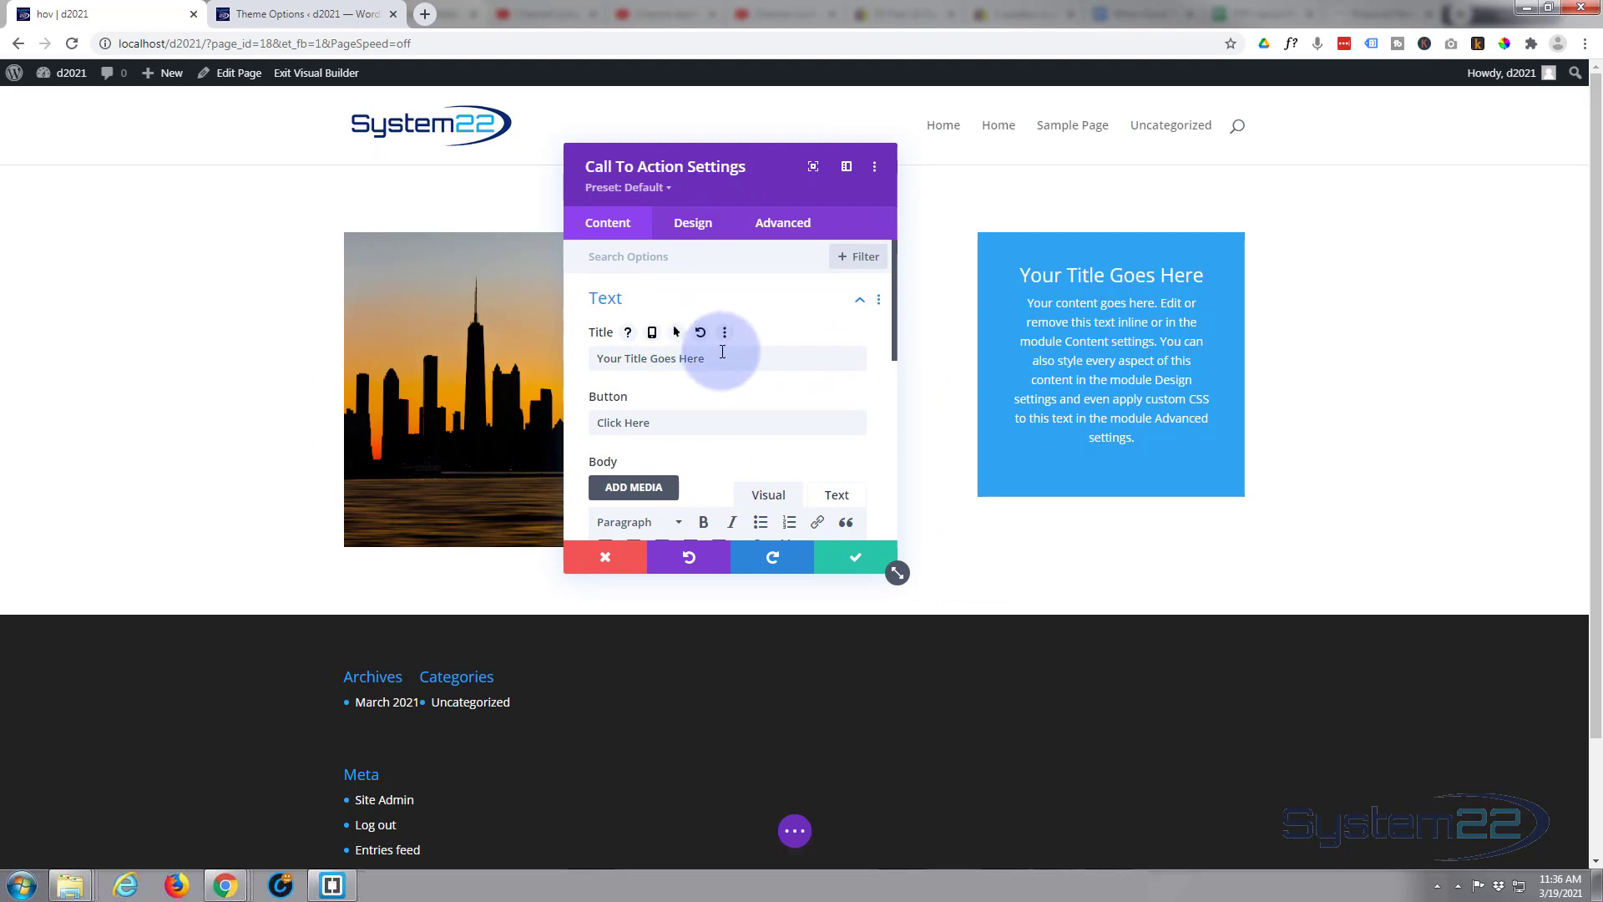
# Look over the Call To Action module's text content and expand its Link settings
pyautogui.scroll(-2, 741, 343)
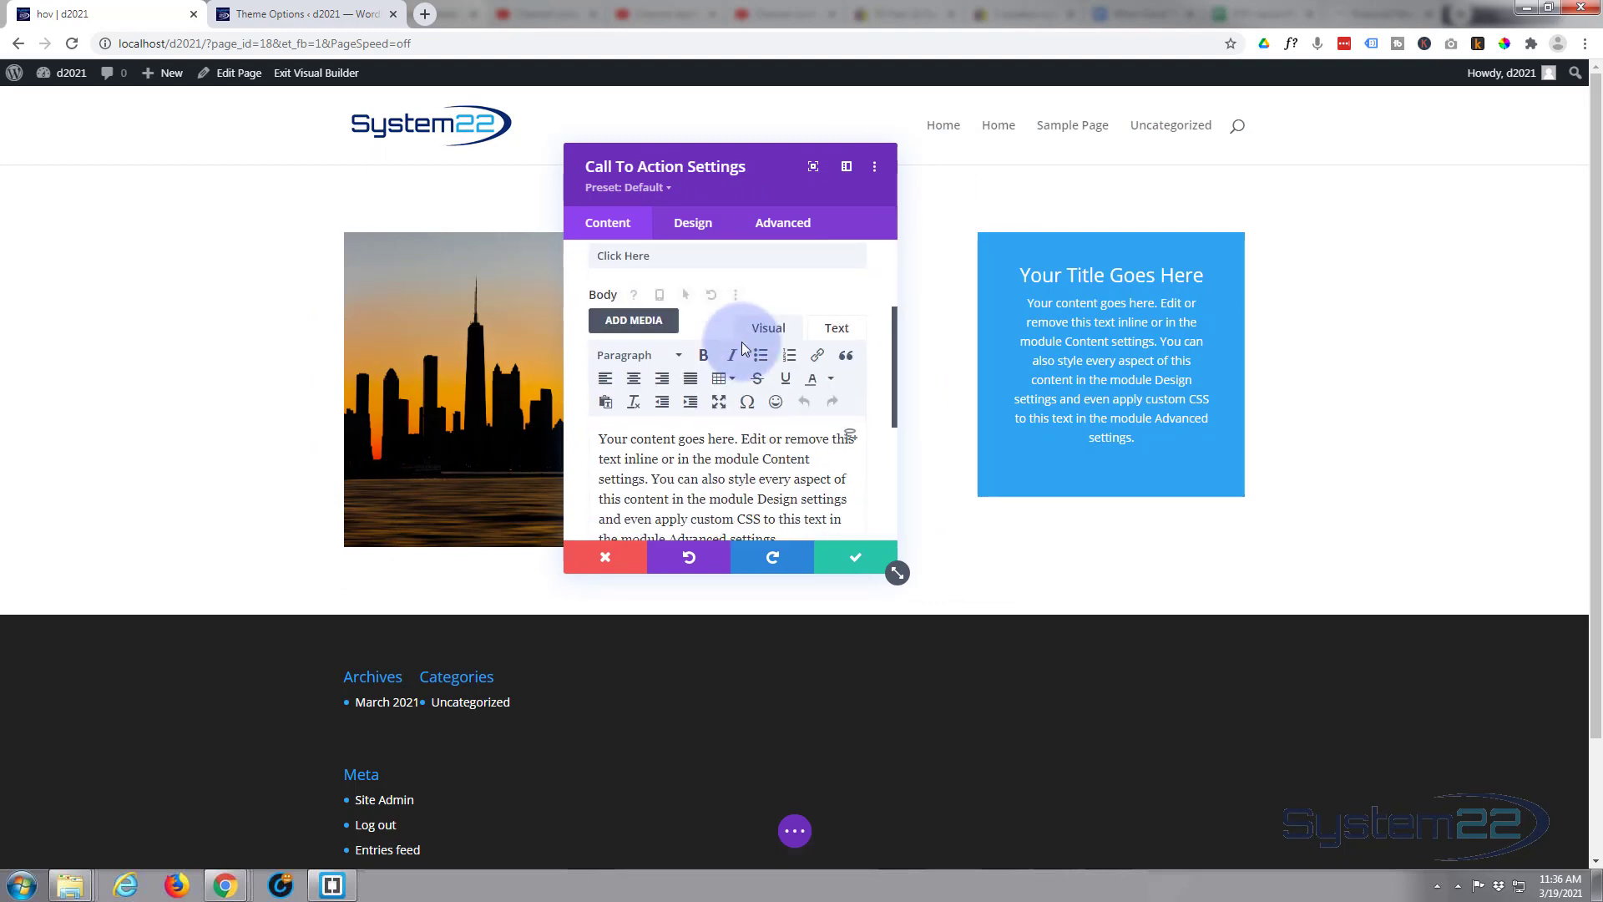
pyautogui.scroll(-1, 743, 346)
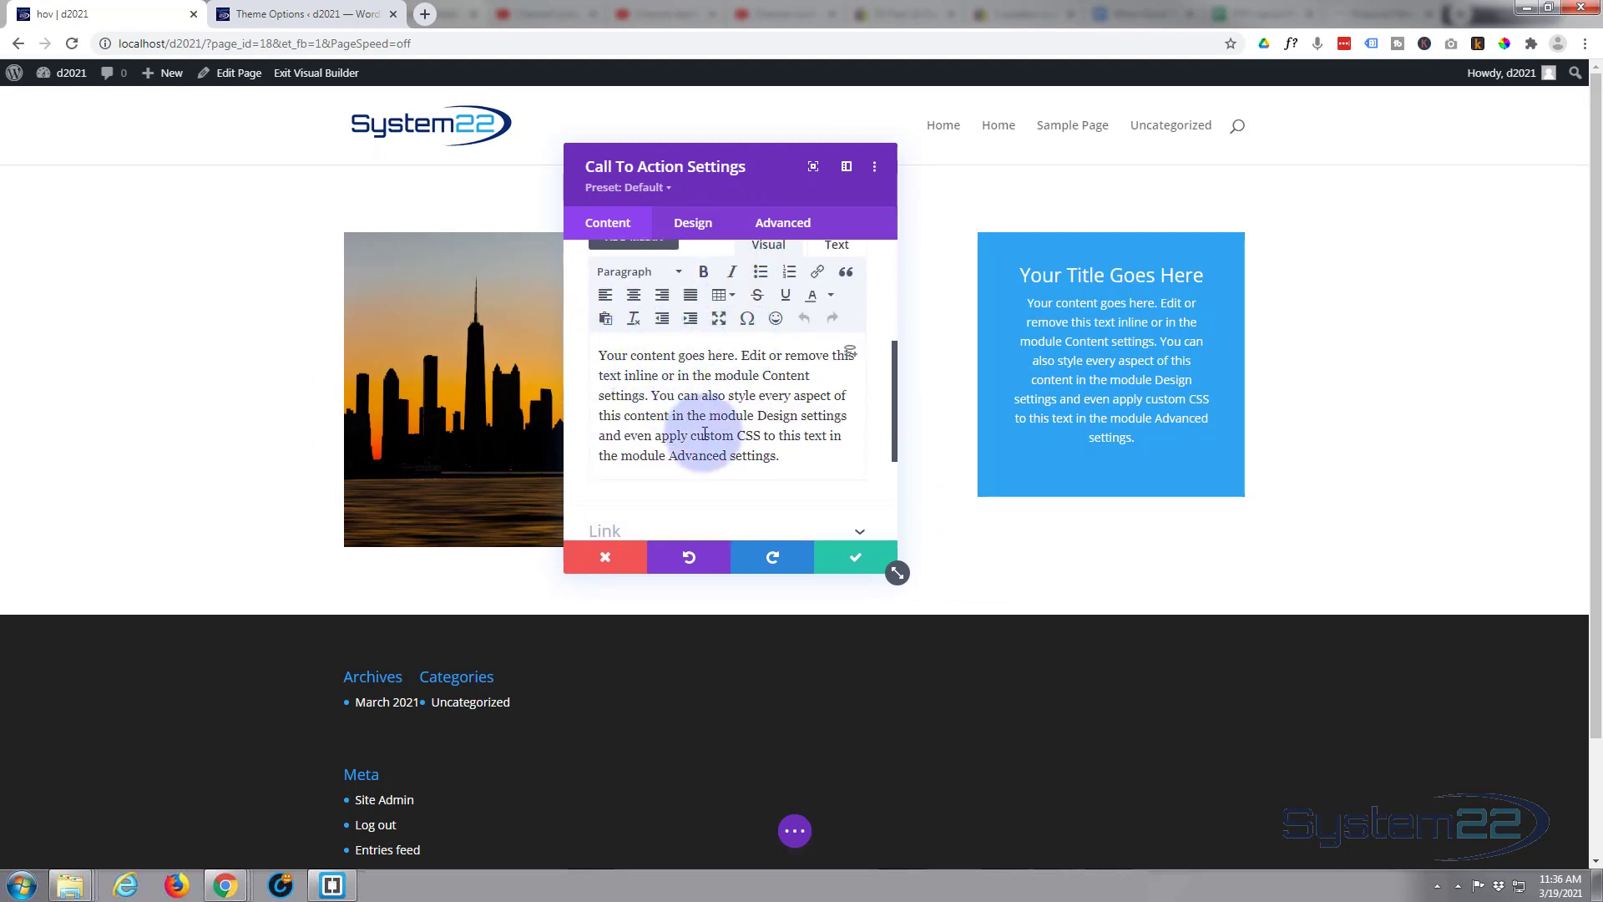
pyautogui.scroll(2, 793, 472)
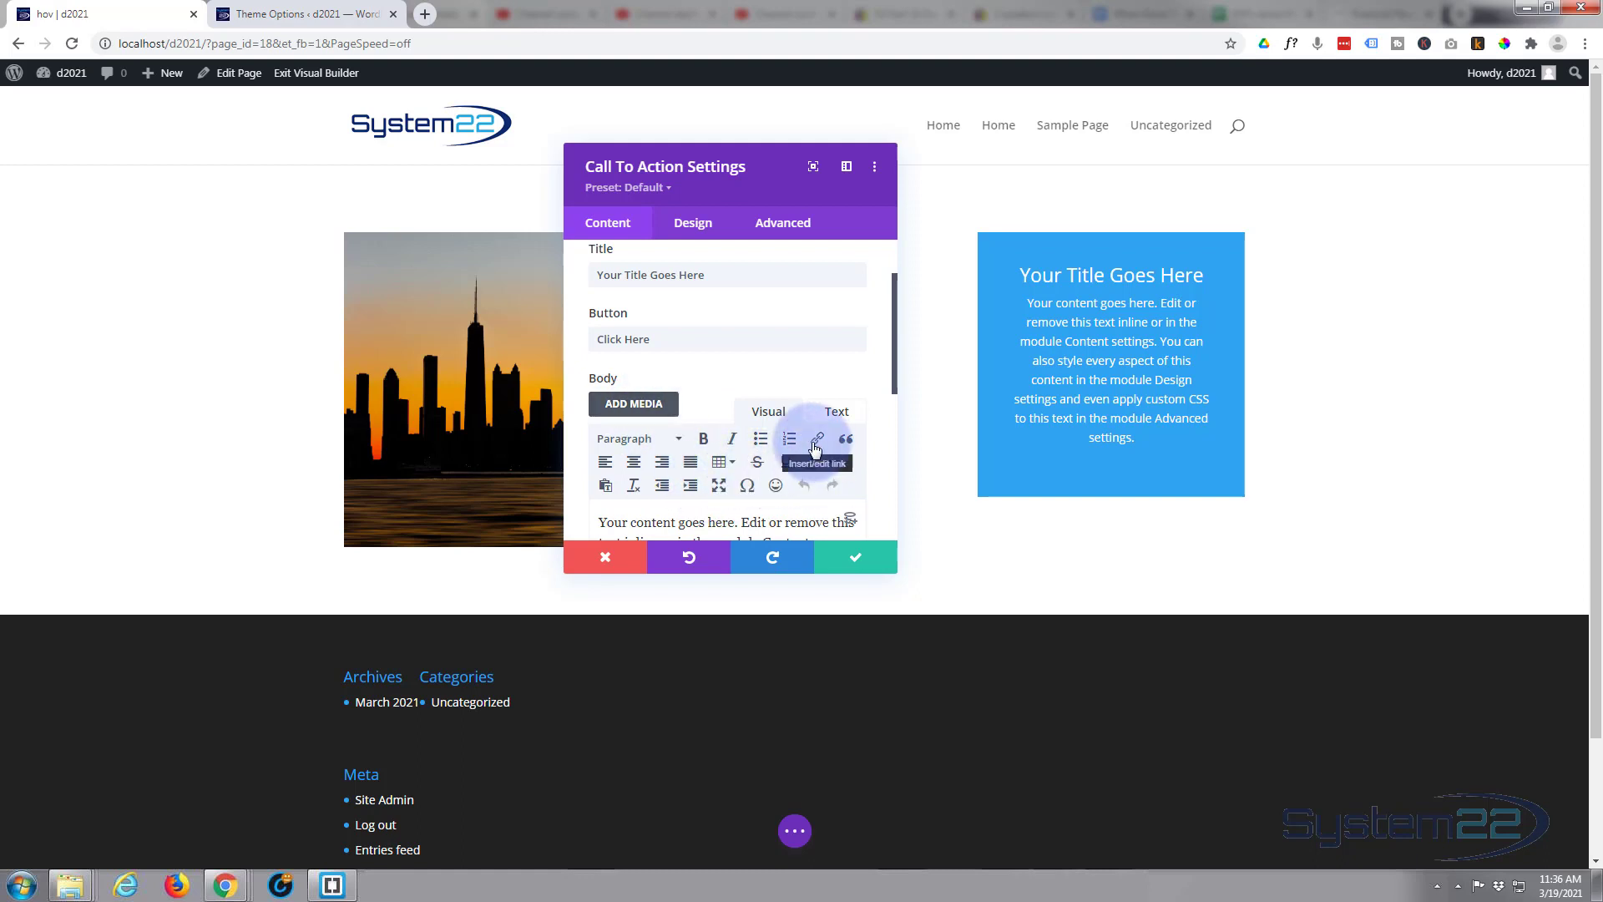
pyautogui.scroll(-6, 780, 472)
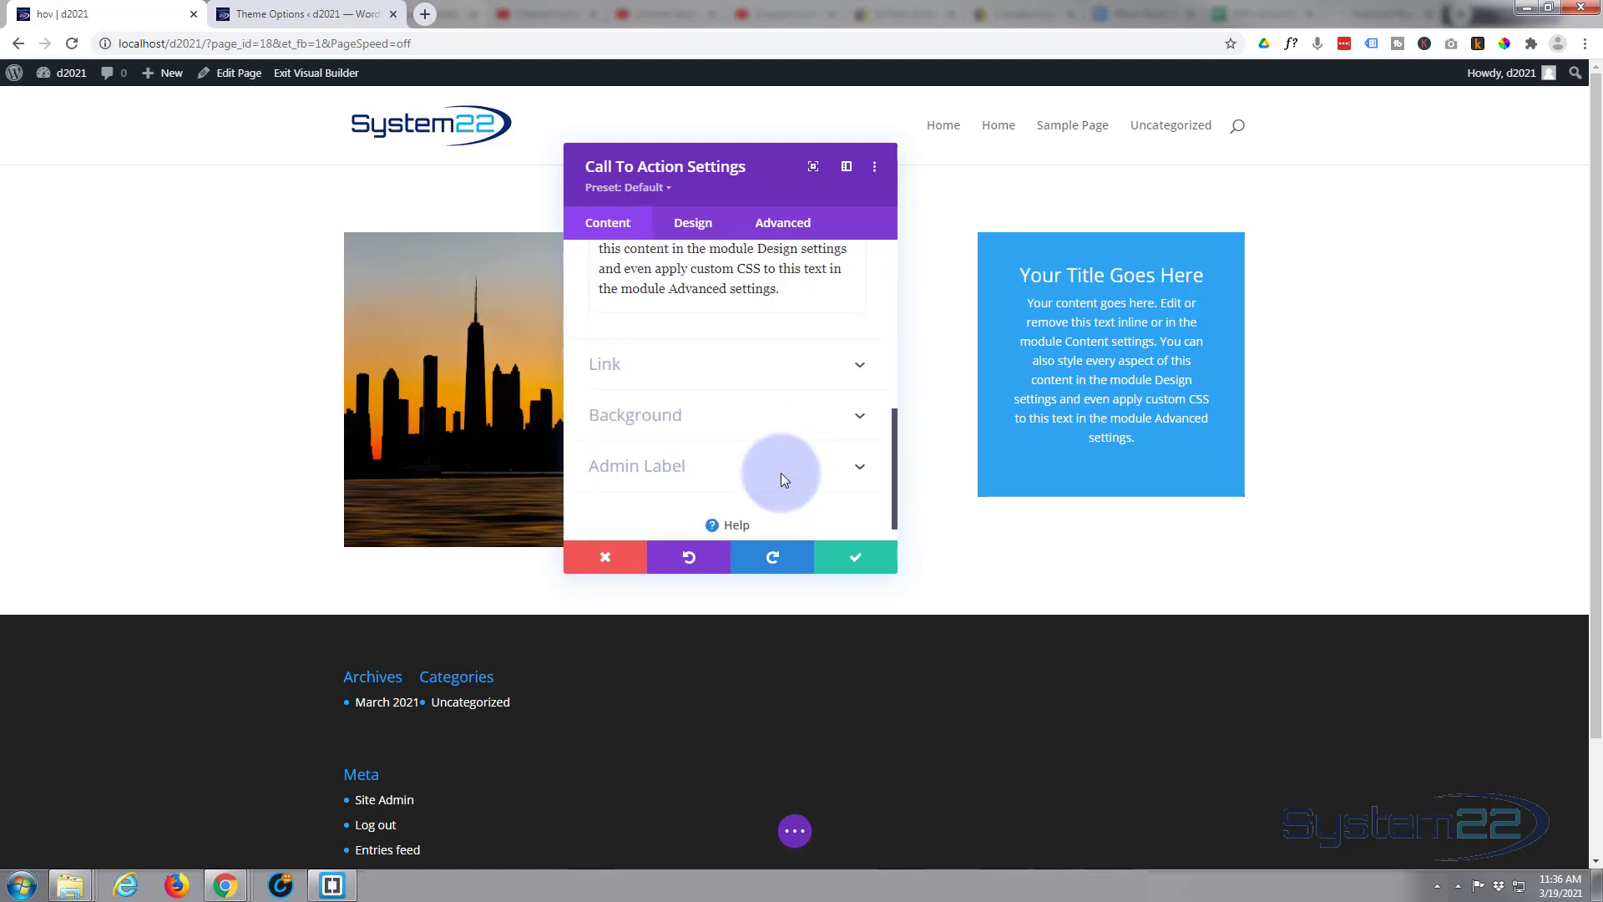
pyautogui.click(661, 369)
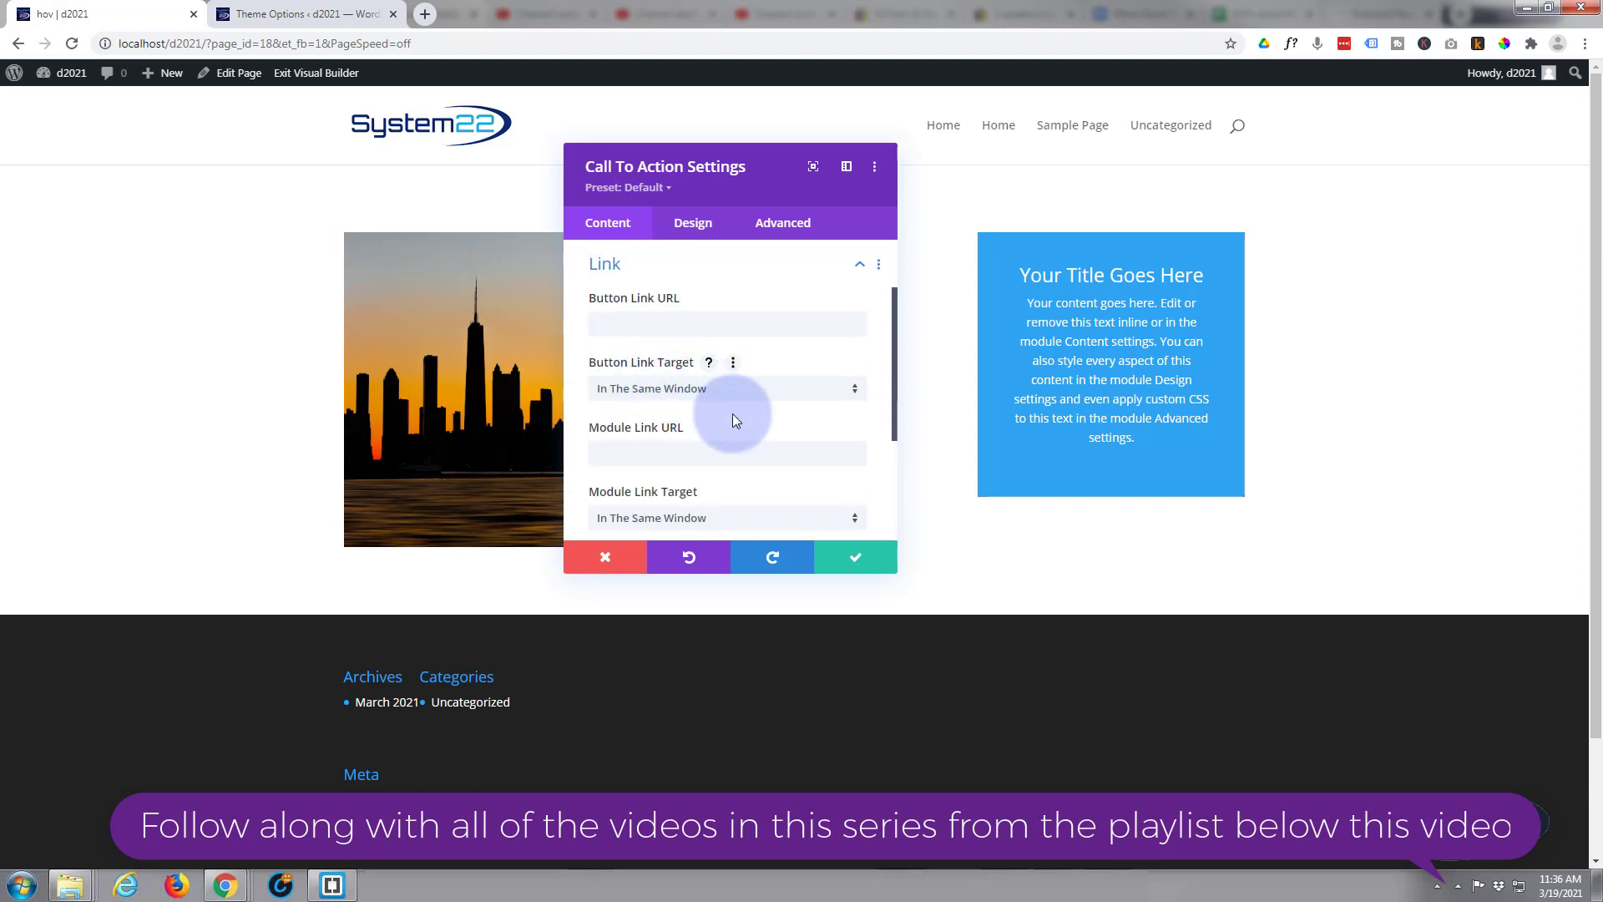
pyautogui.click(614, 451)
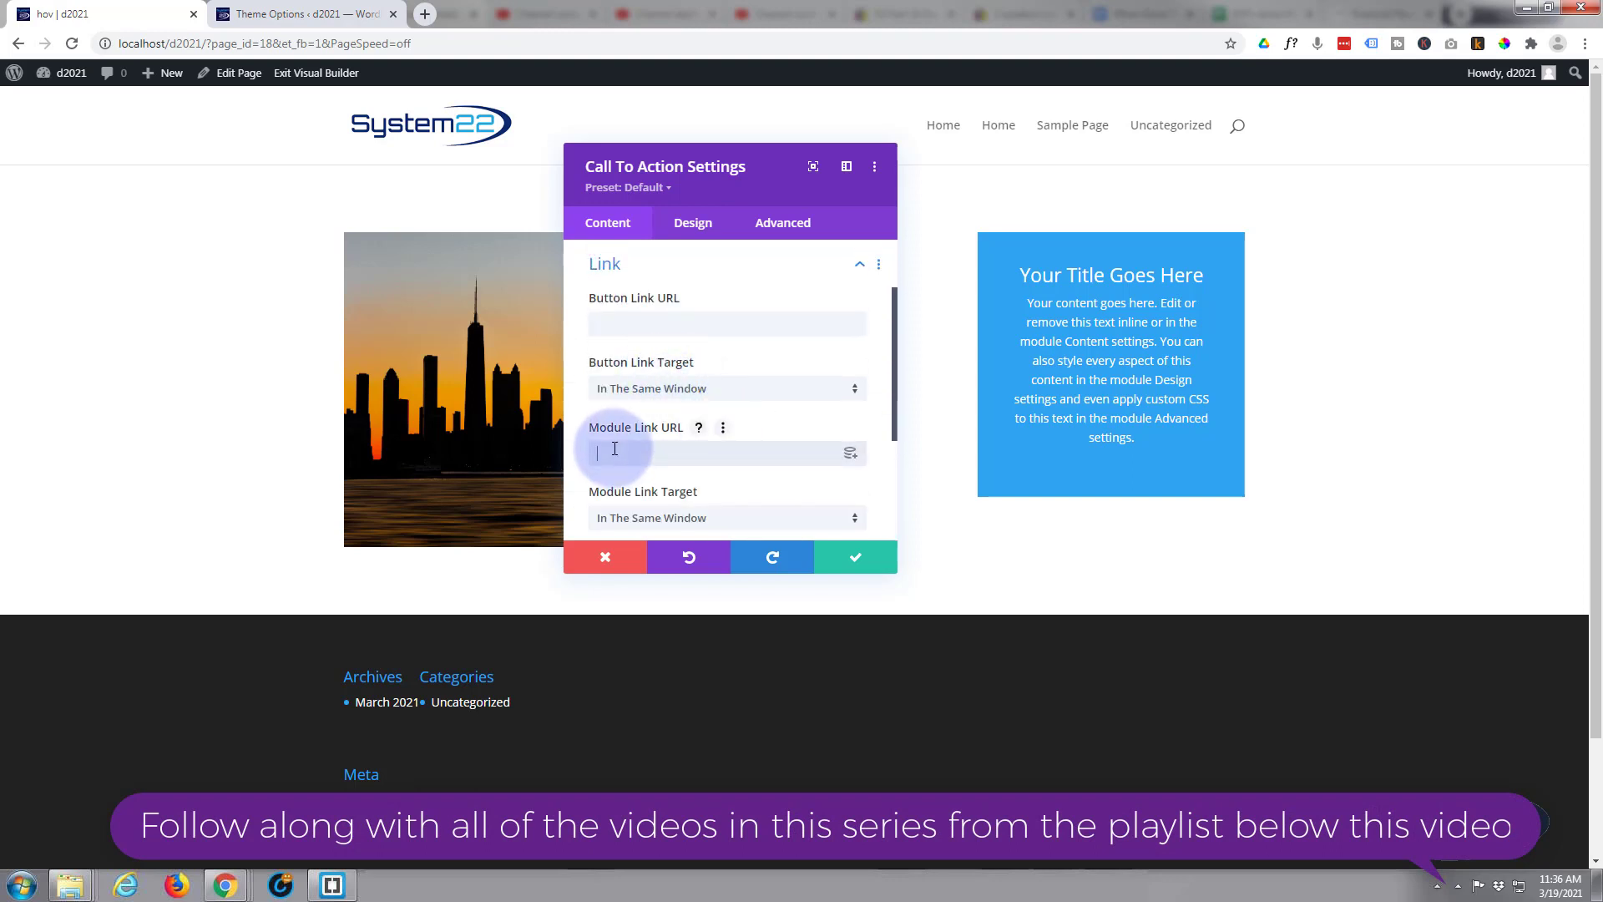
pyautogui.click(611, 521)
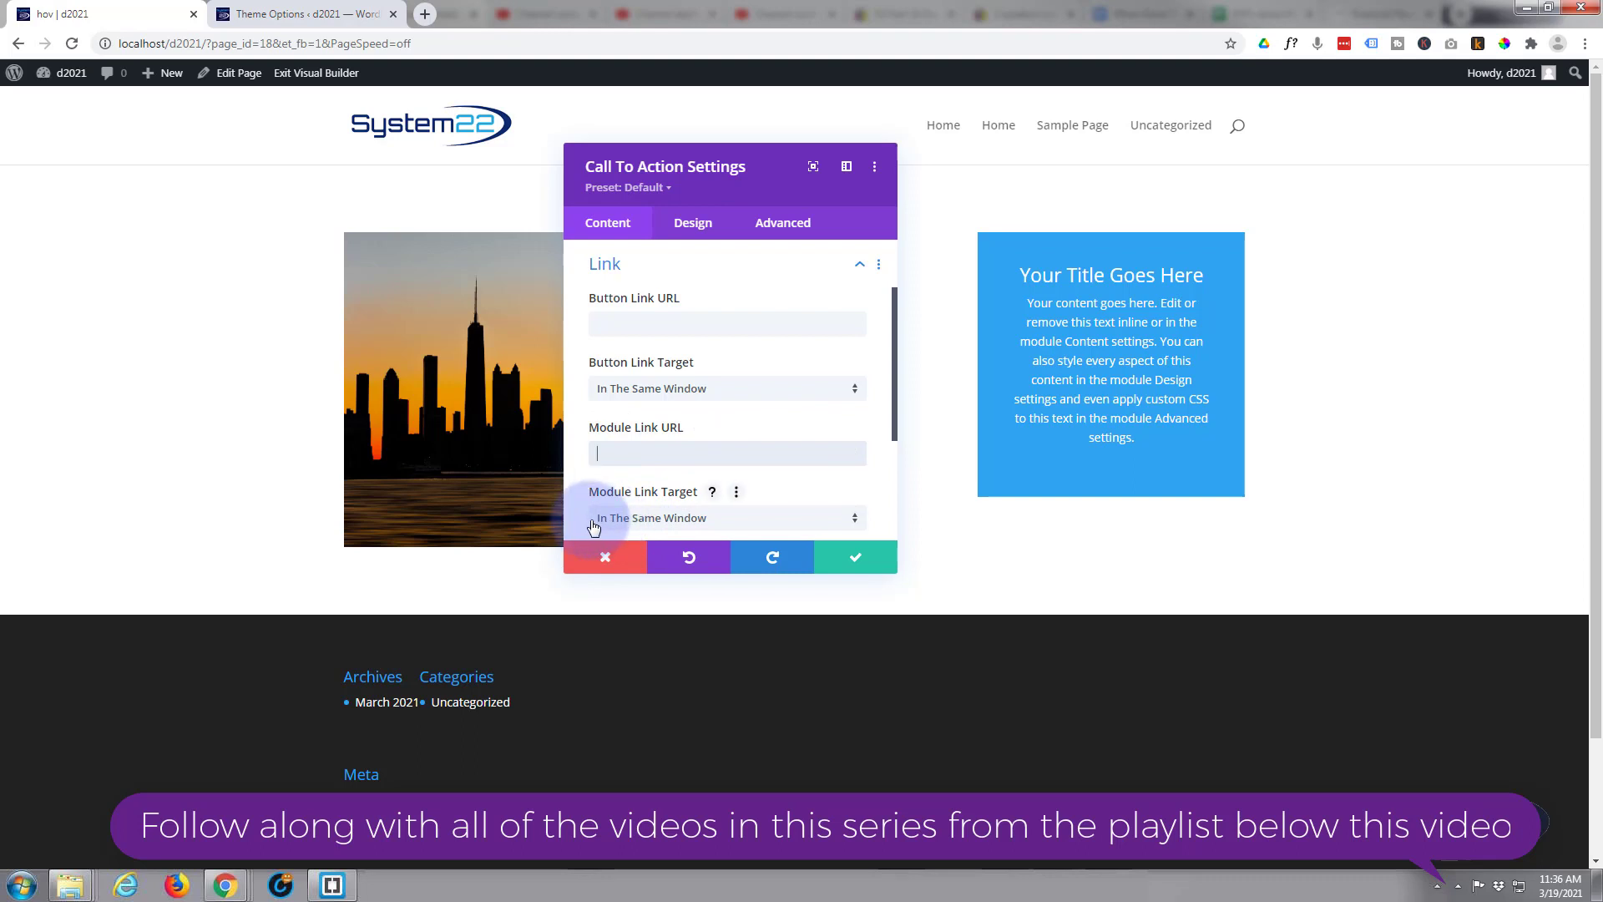
pyautogui.click(735, 526)
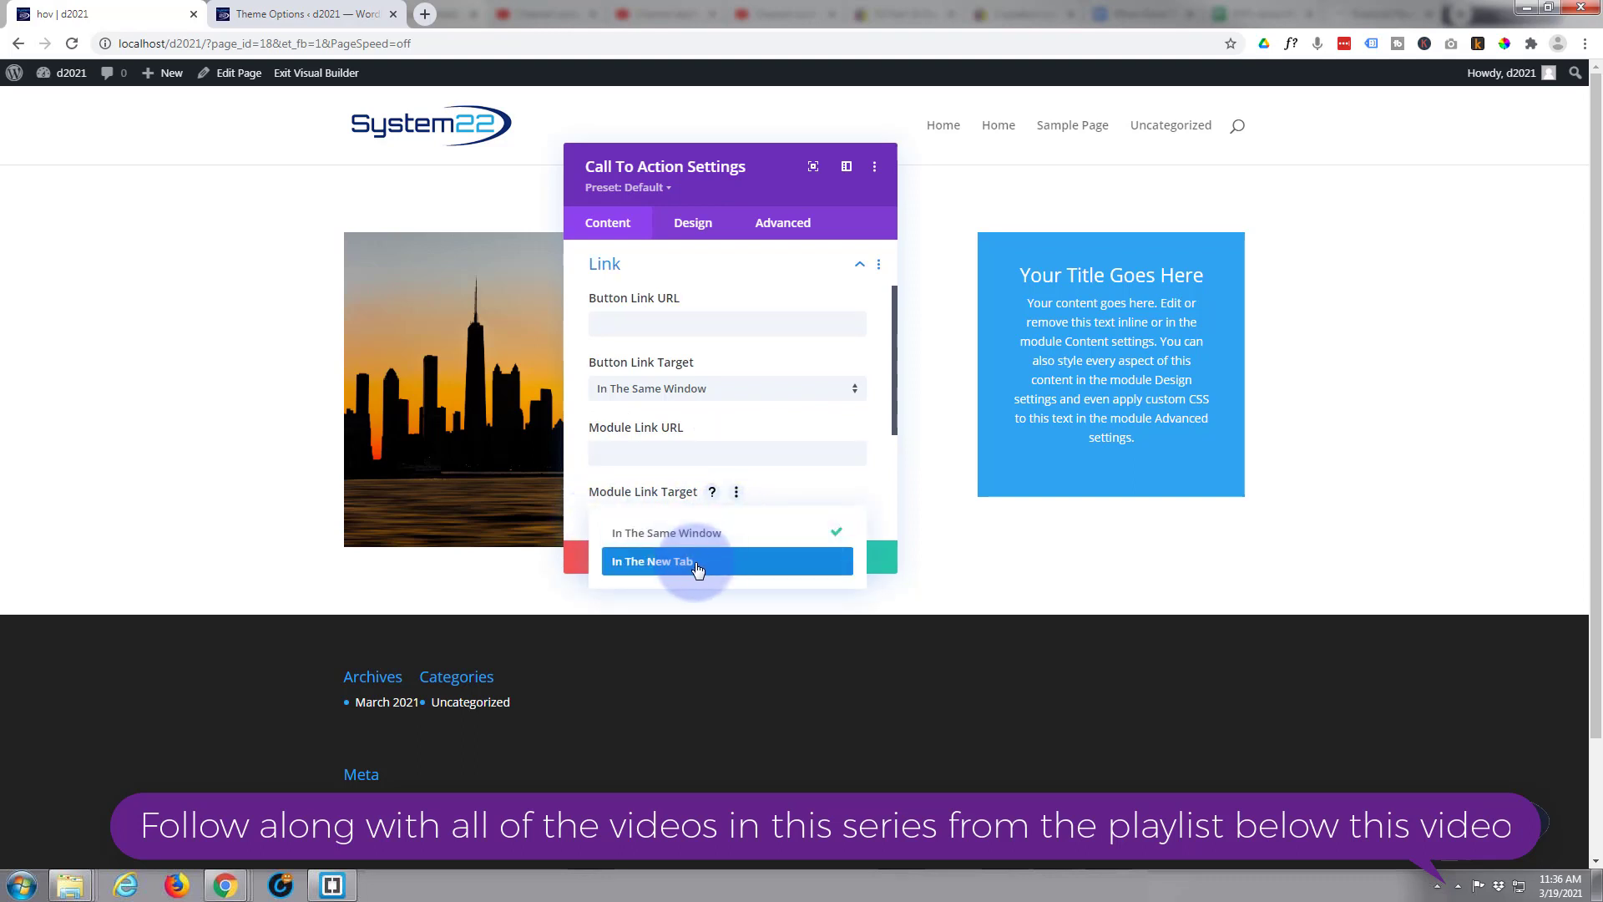
pyautogui.click(578, 473)
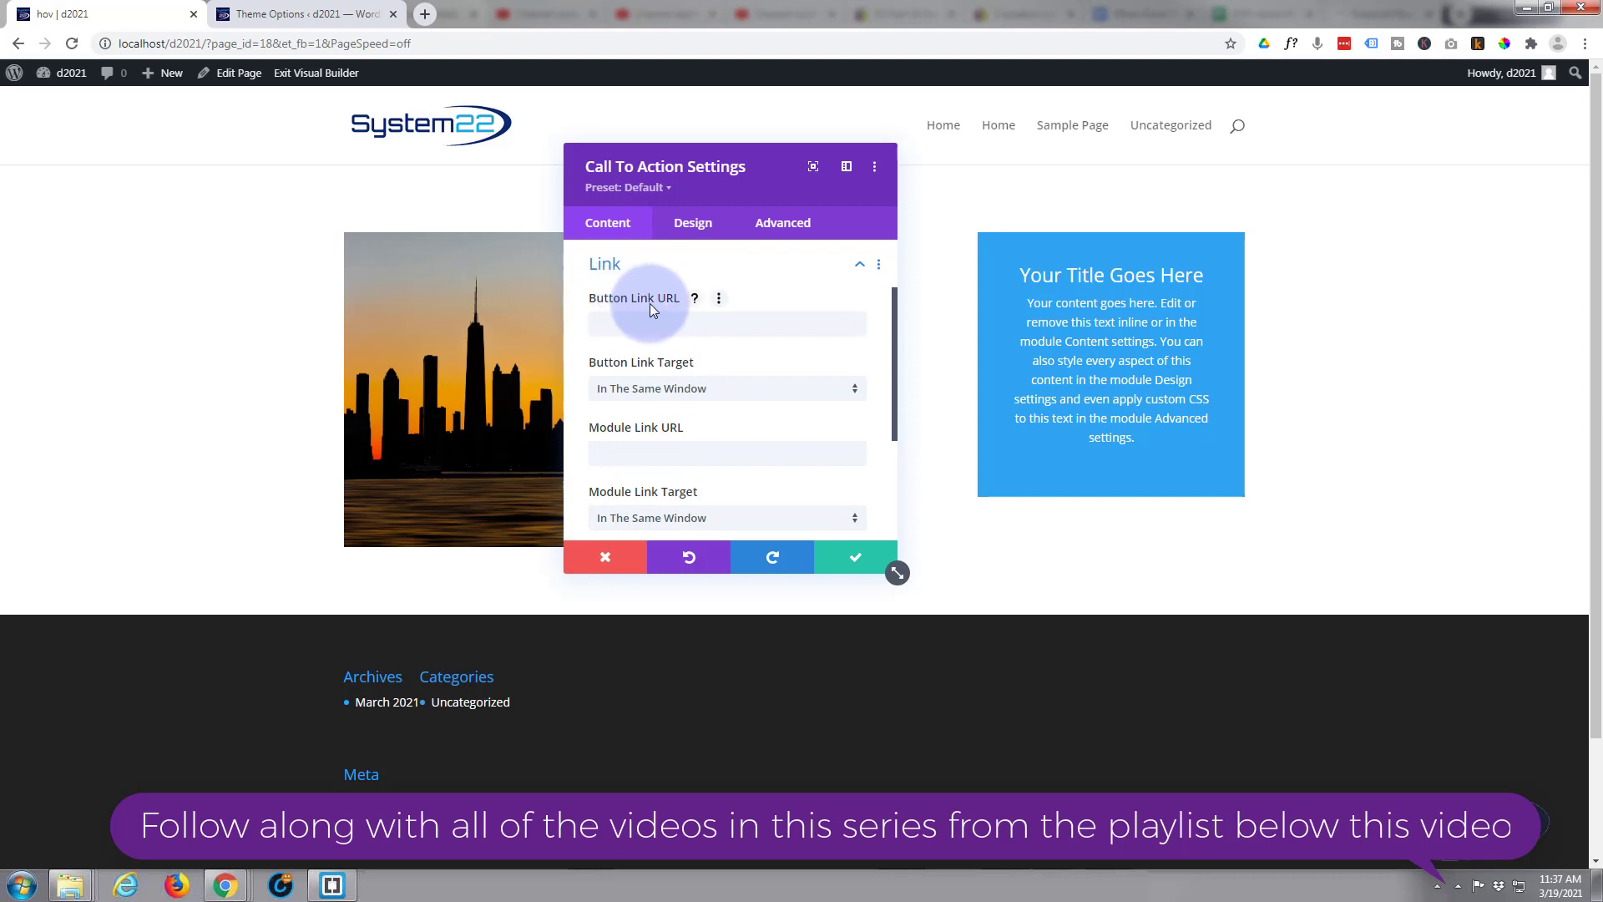
# Set the Call To Action module's Button Link URL to # and save the module
pyautogui.click(609, 332)
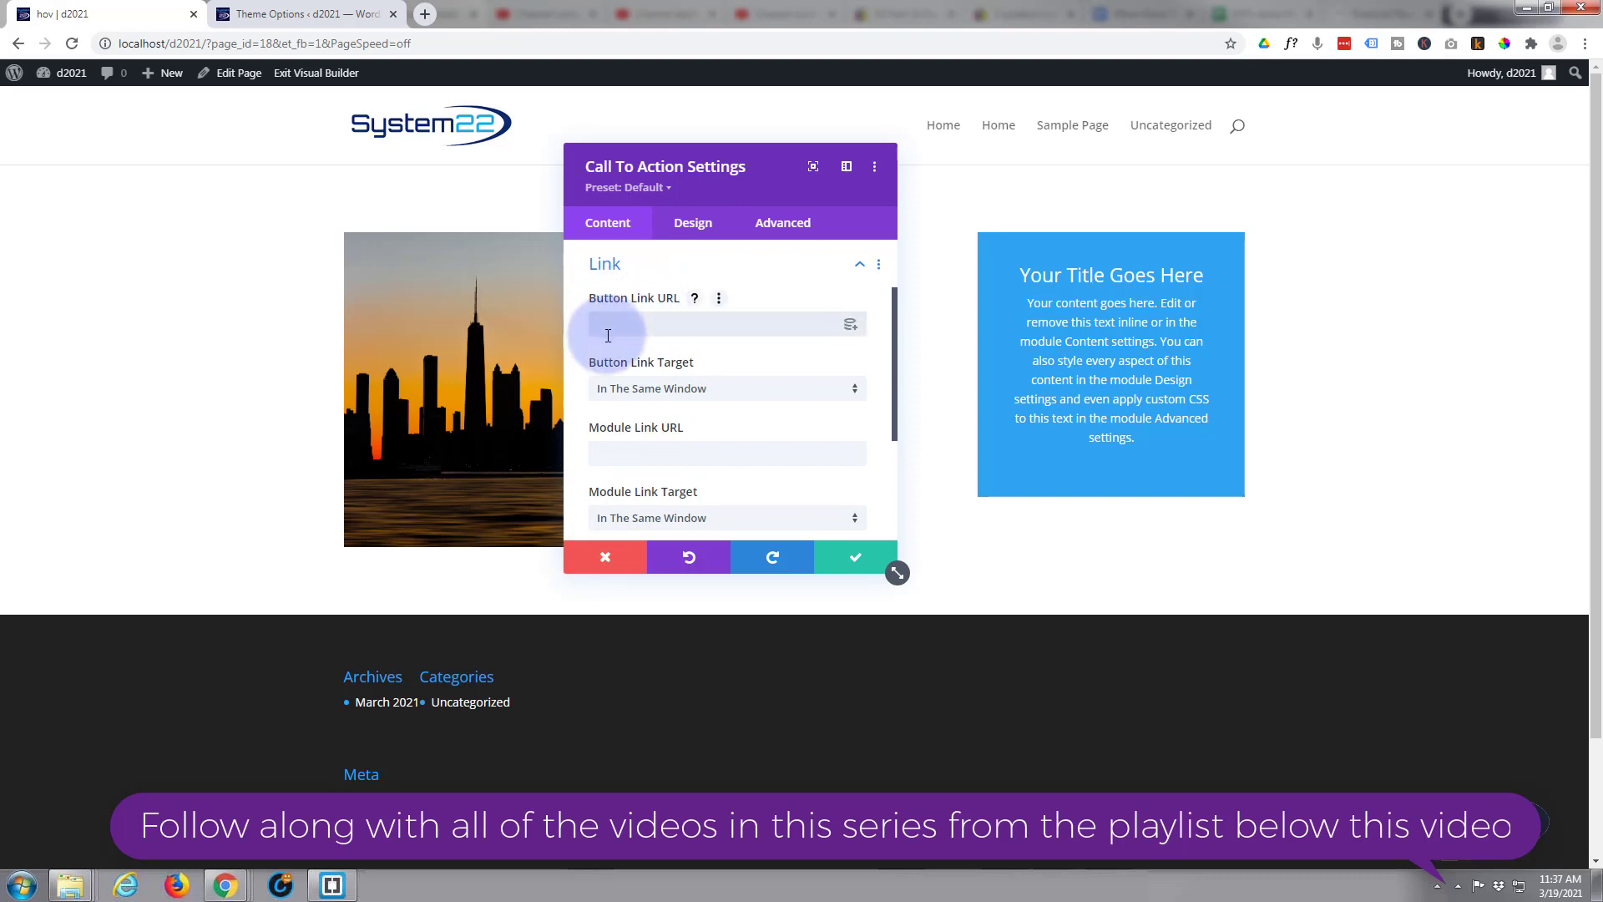
pyautogui.write('#')
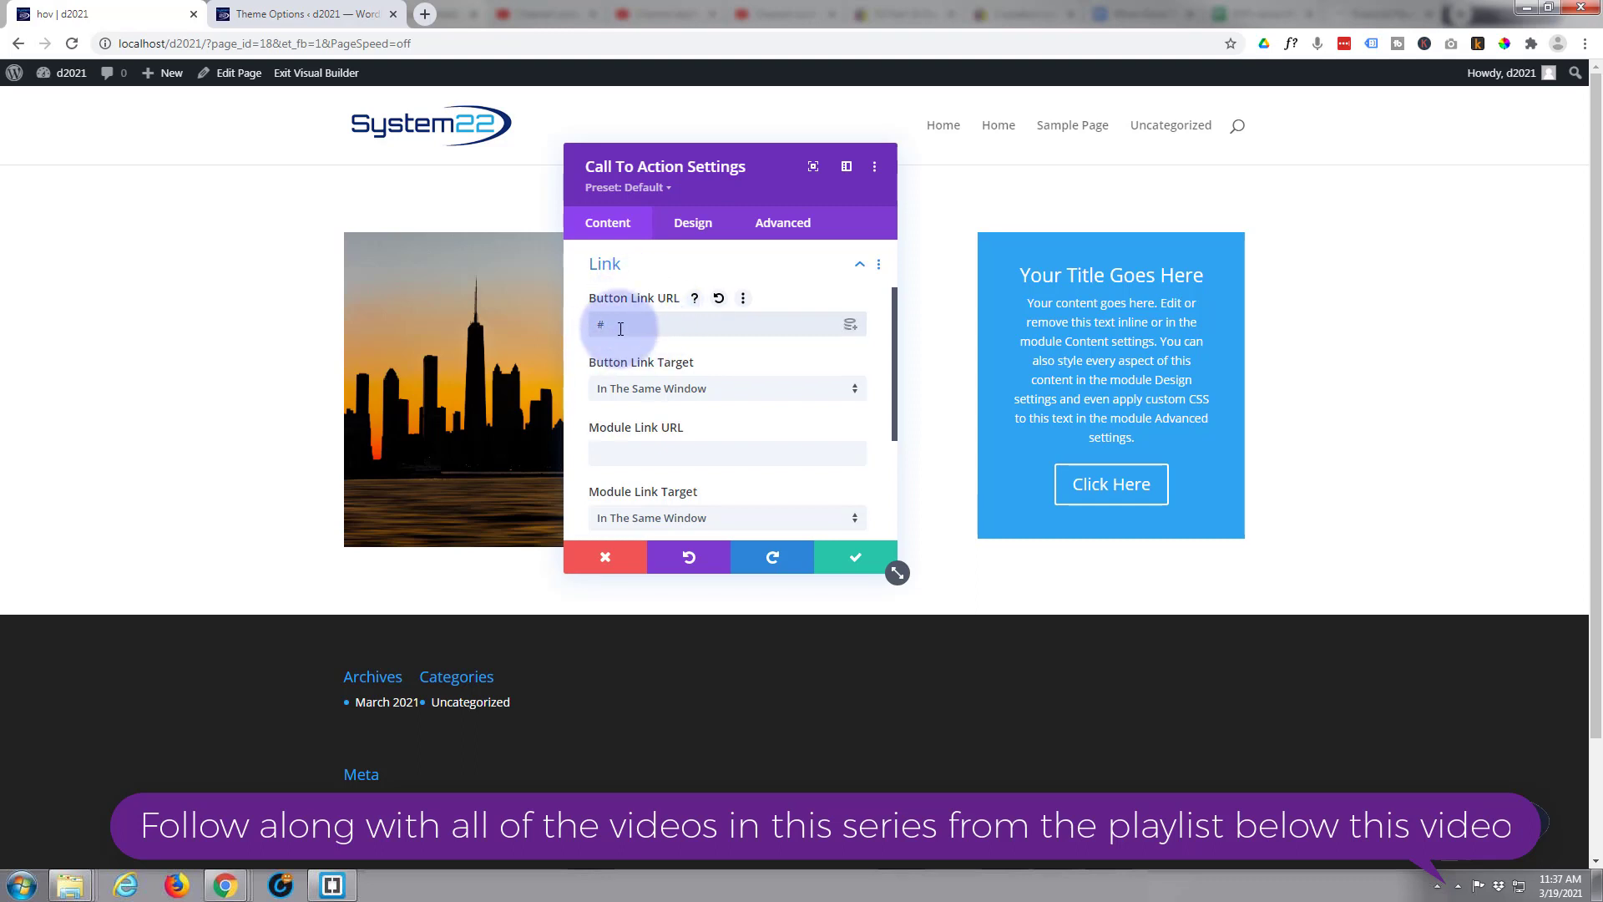
pyautogui.click(649, 451)
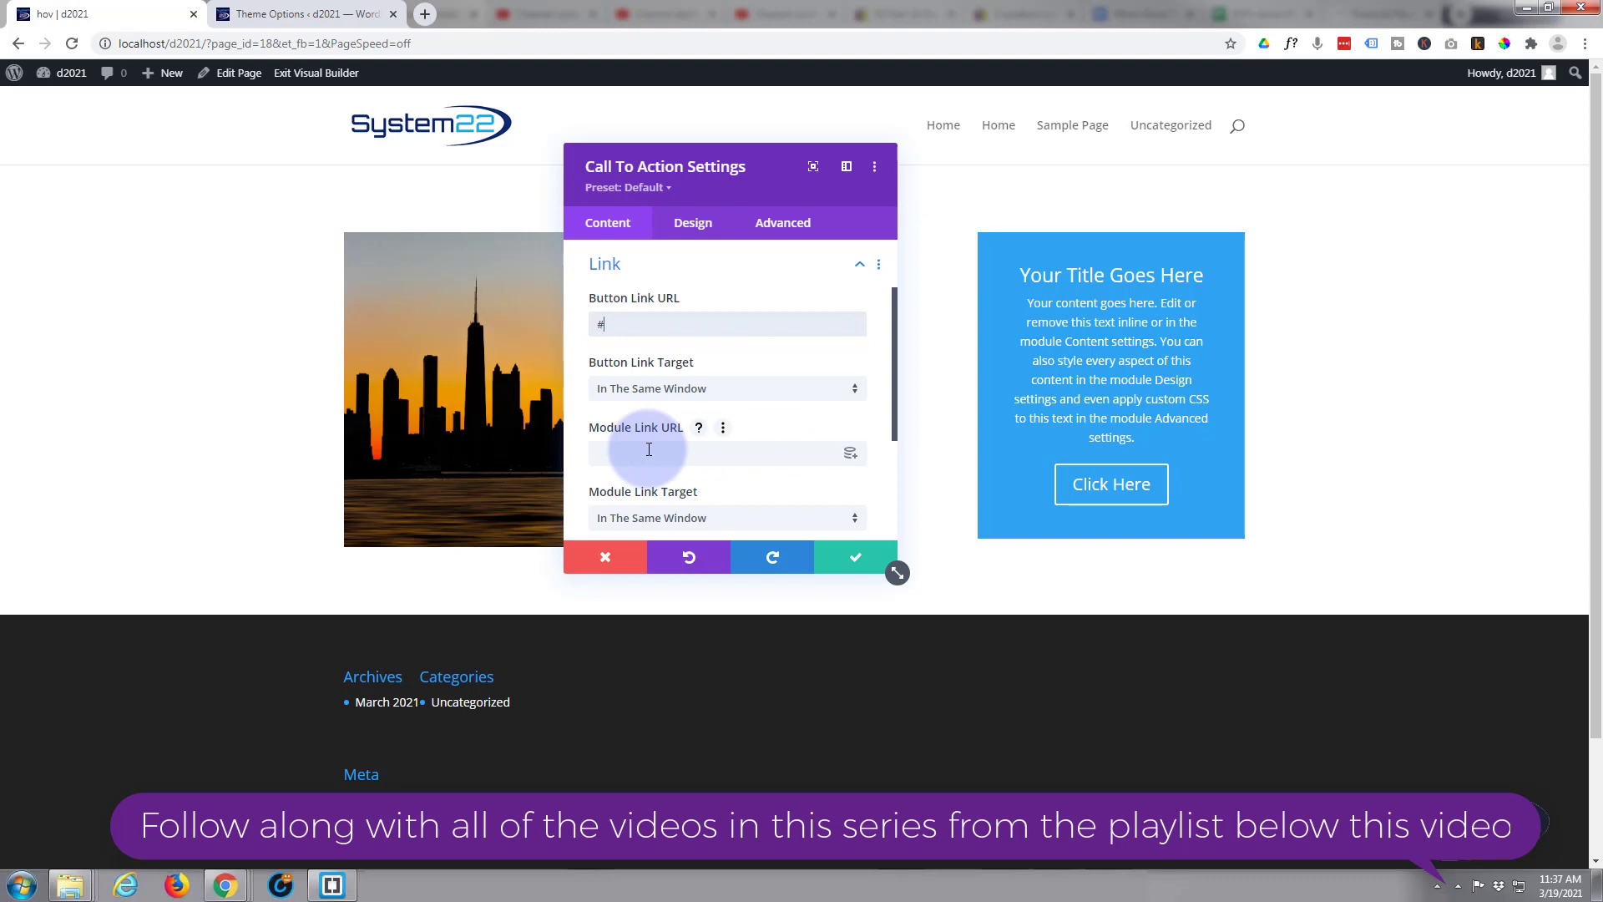
pyautogui.click(1123, 506)
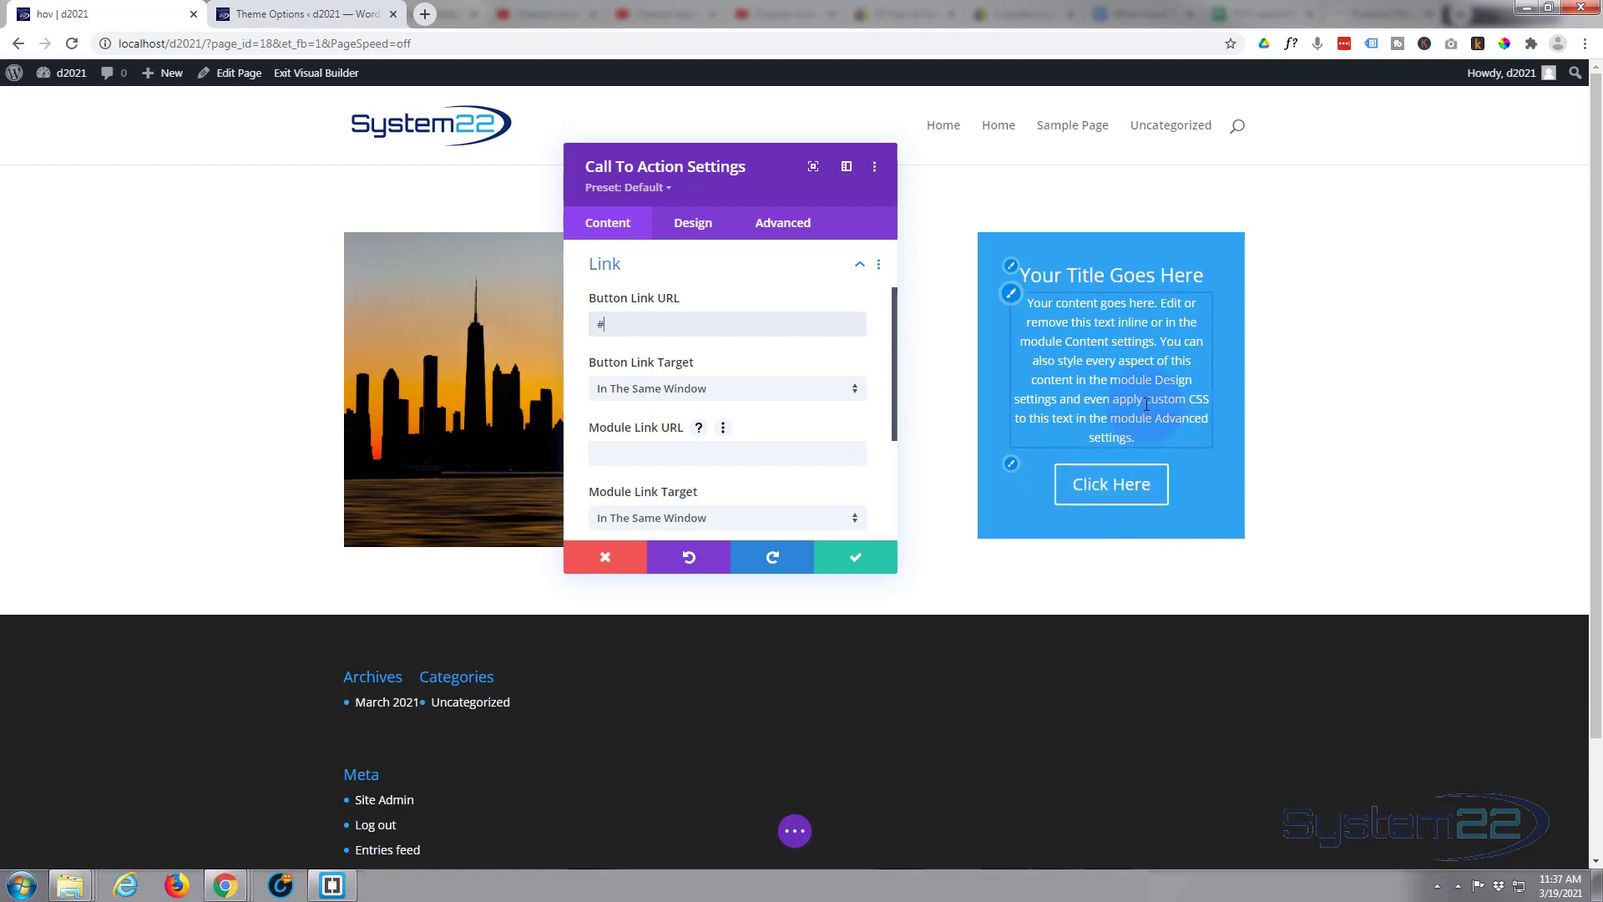
pyautogui.click(860, 559)
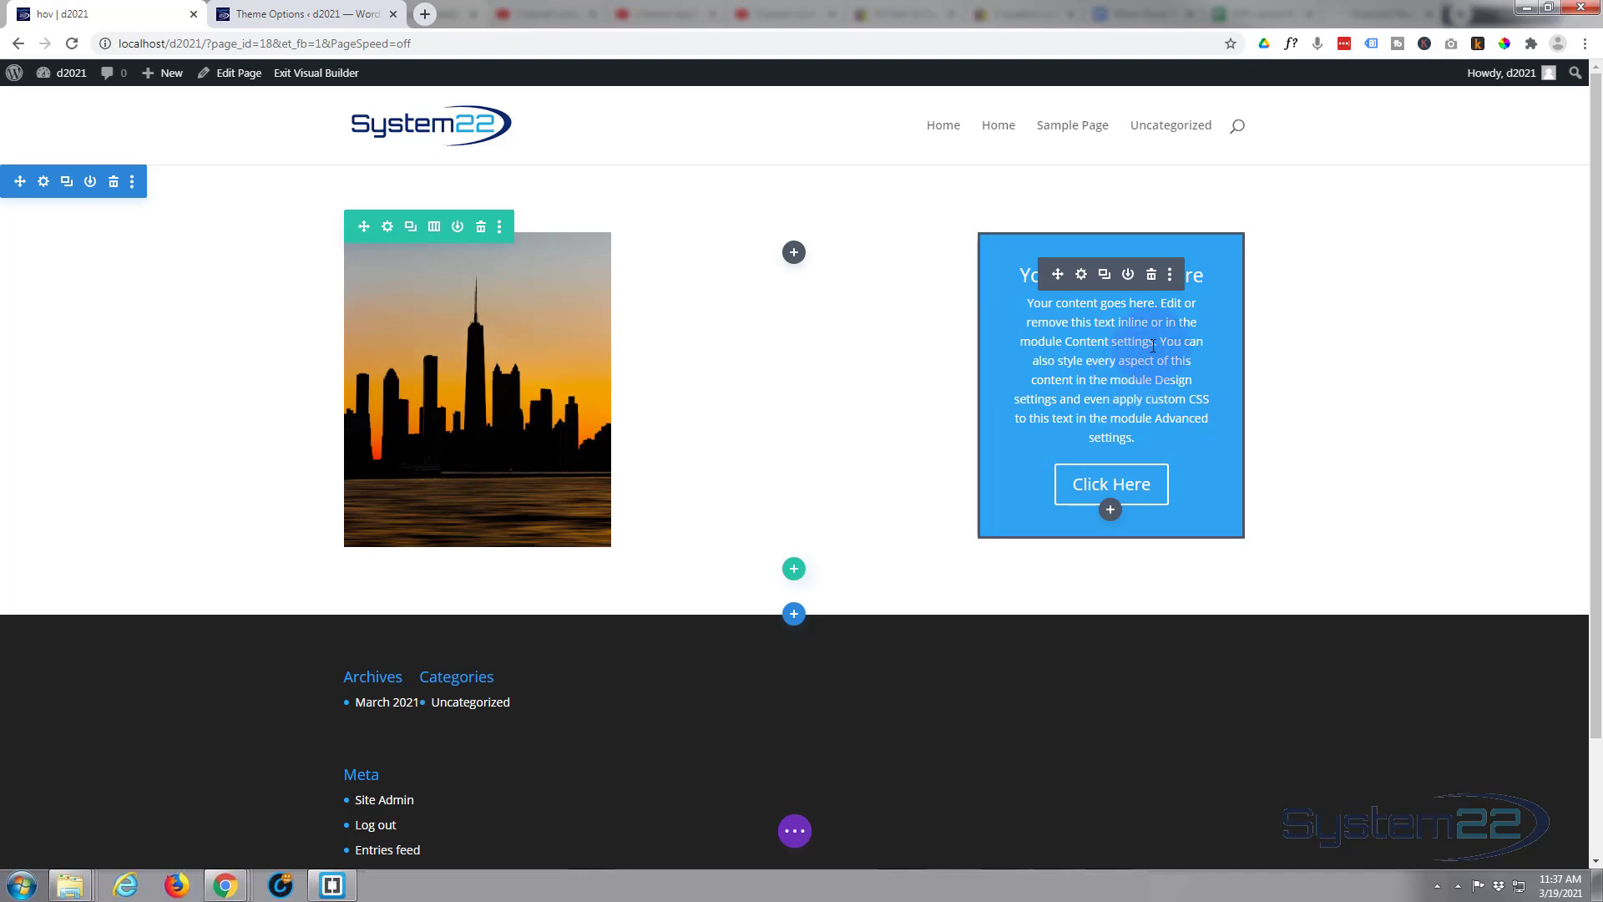
# Set the orange jellyfish photo from the media library as the third column's background image and save the column and row settings
pyautogui.click(387, 228)
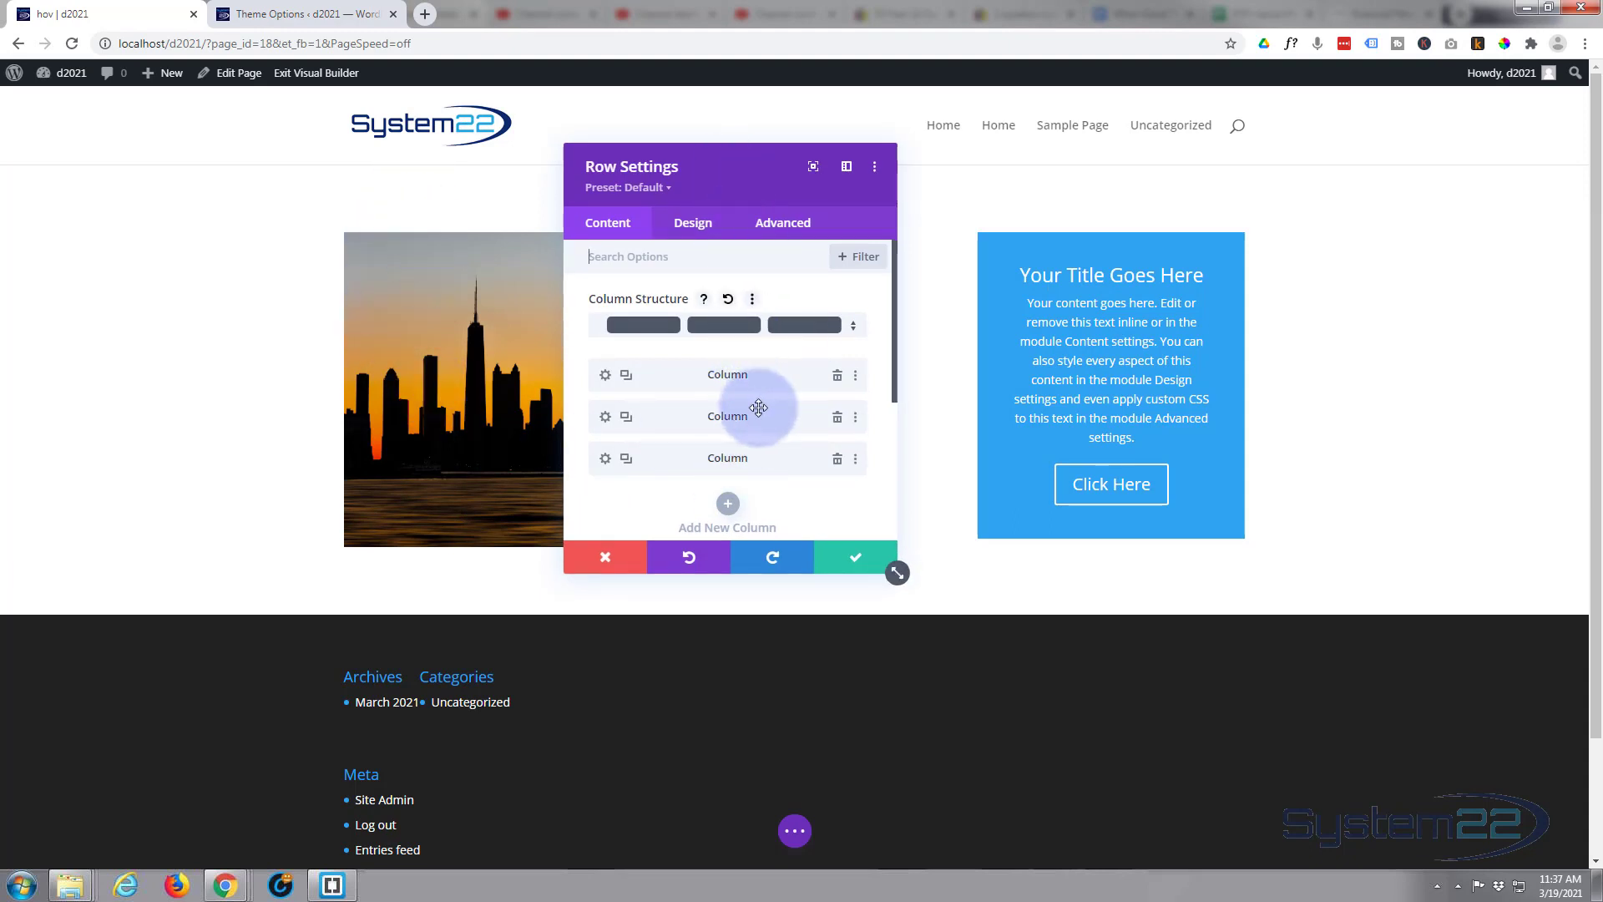
pyautogui.click(605, 459)
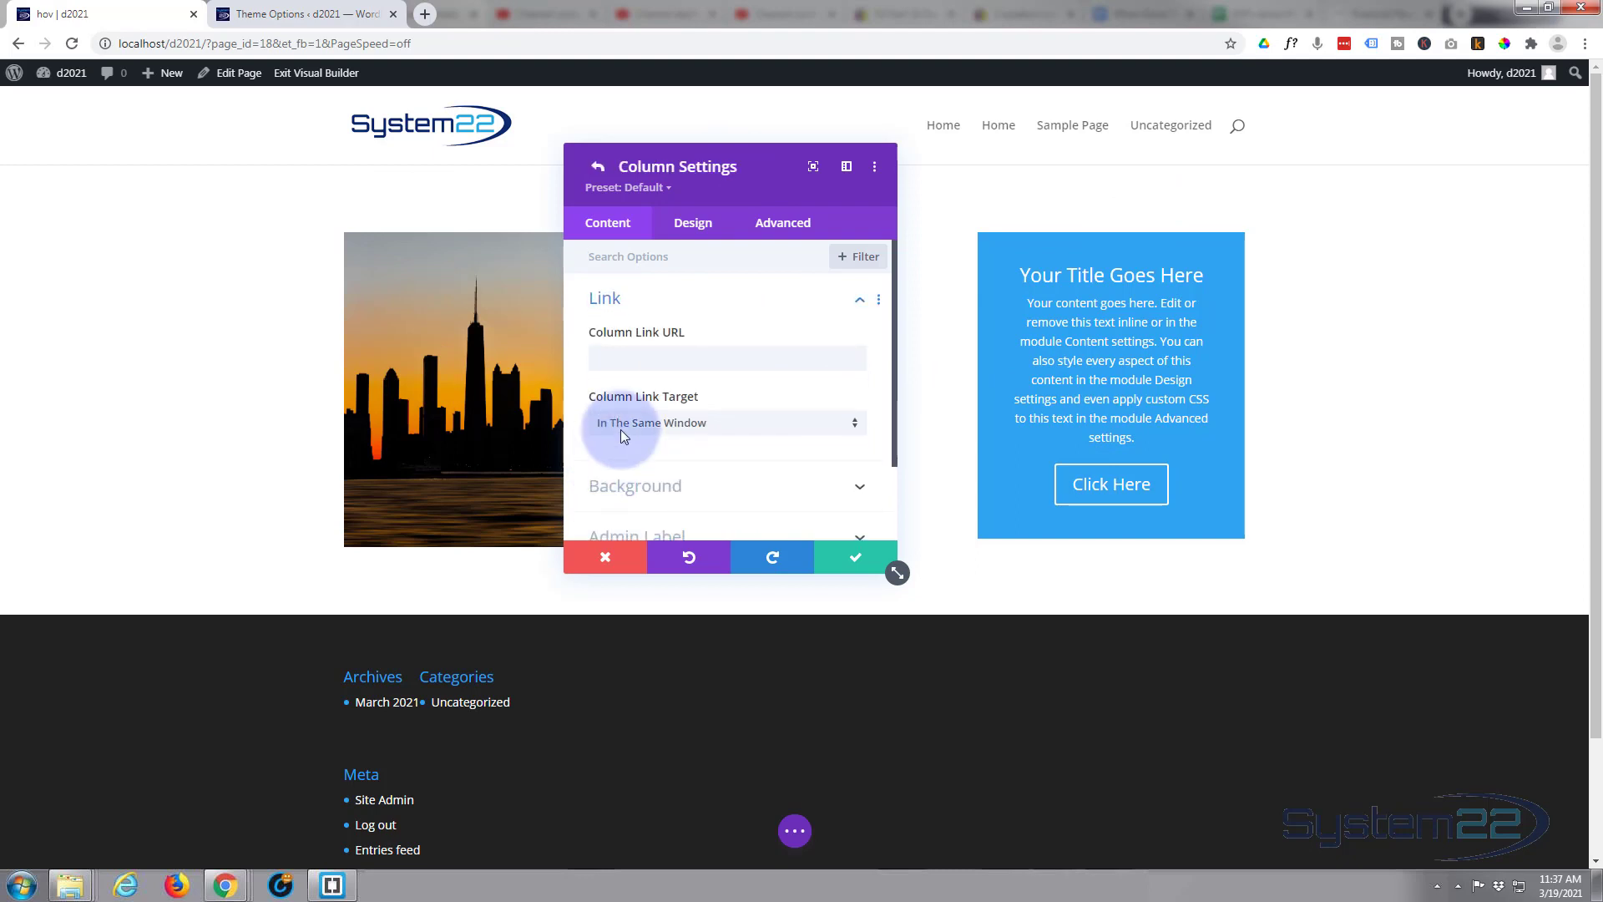
pyautogui.scroll(-1, 704, 273)
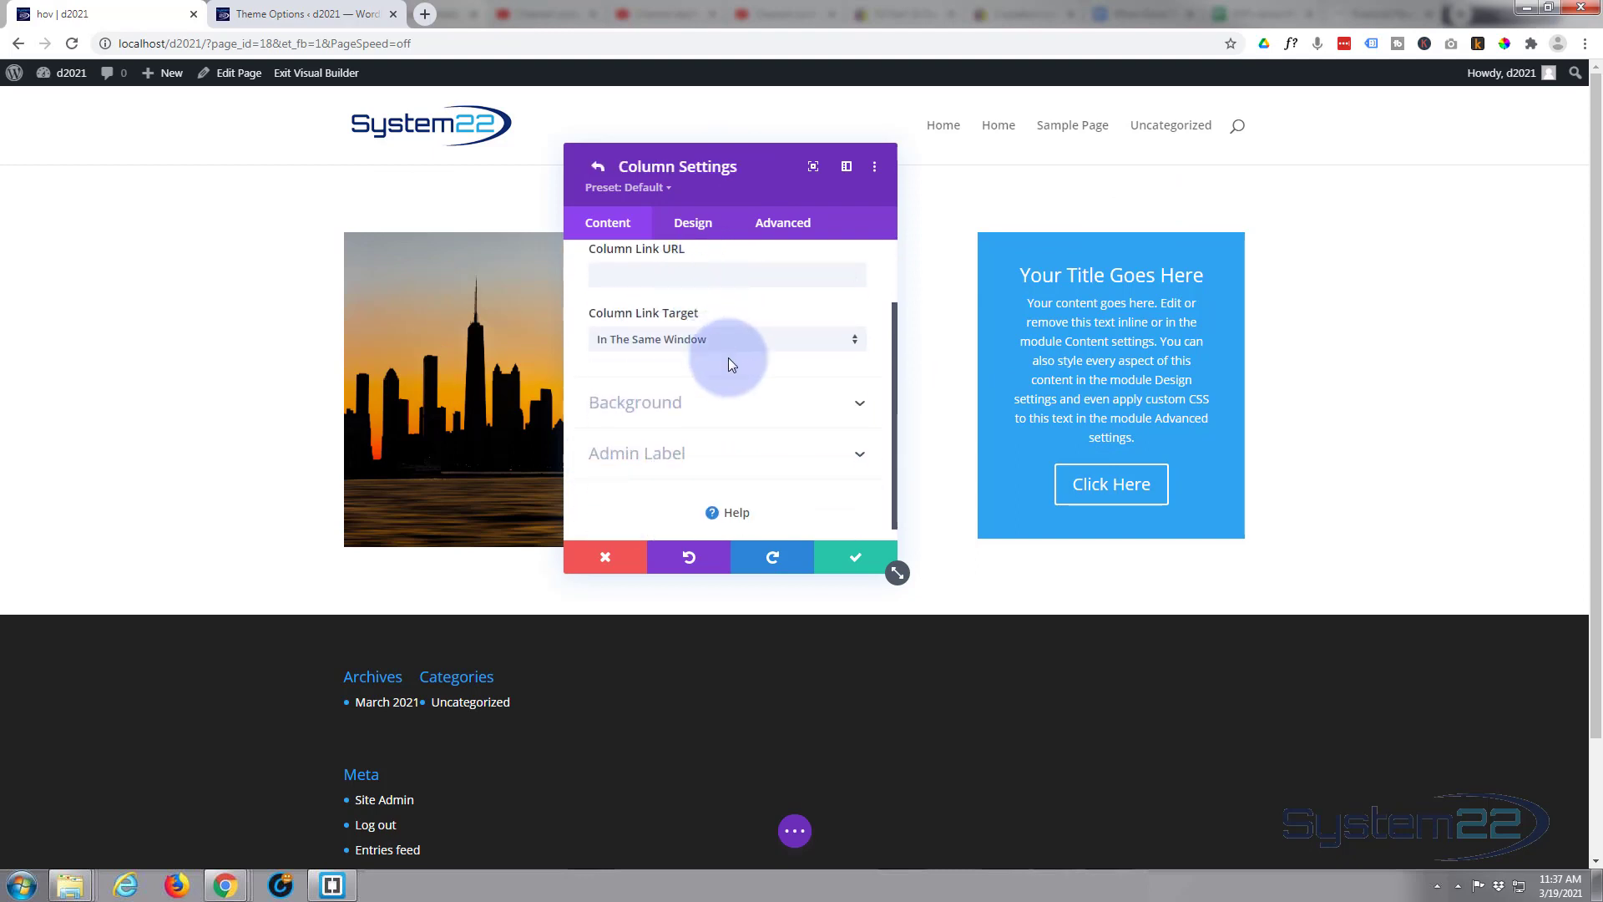
pyautogui.click(737, 406)
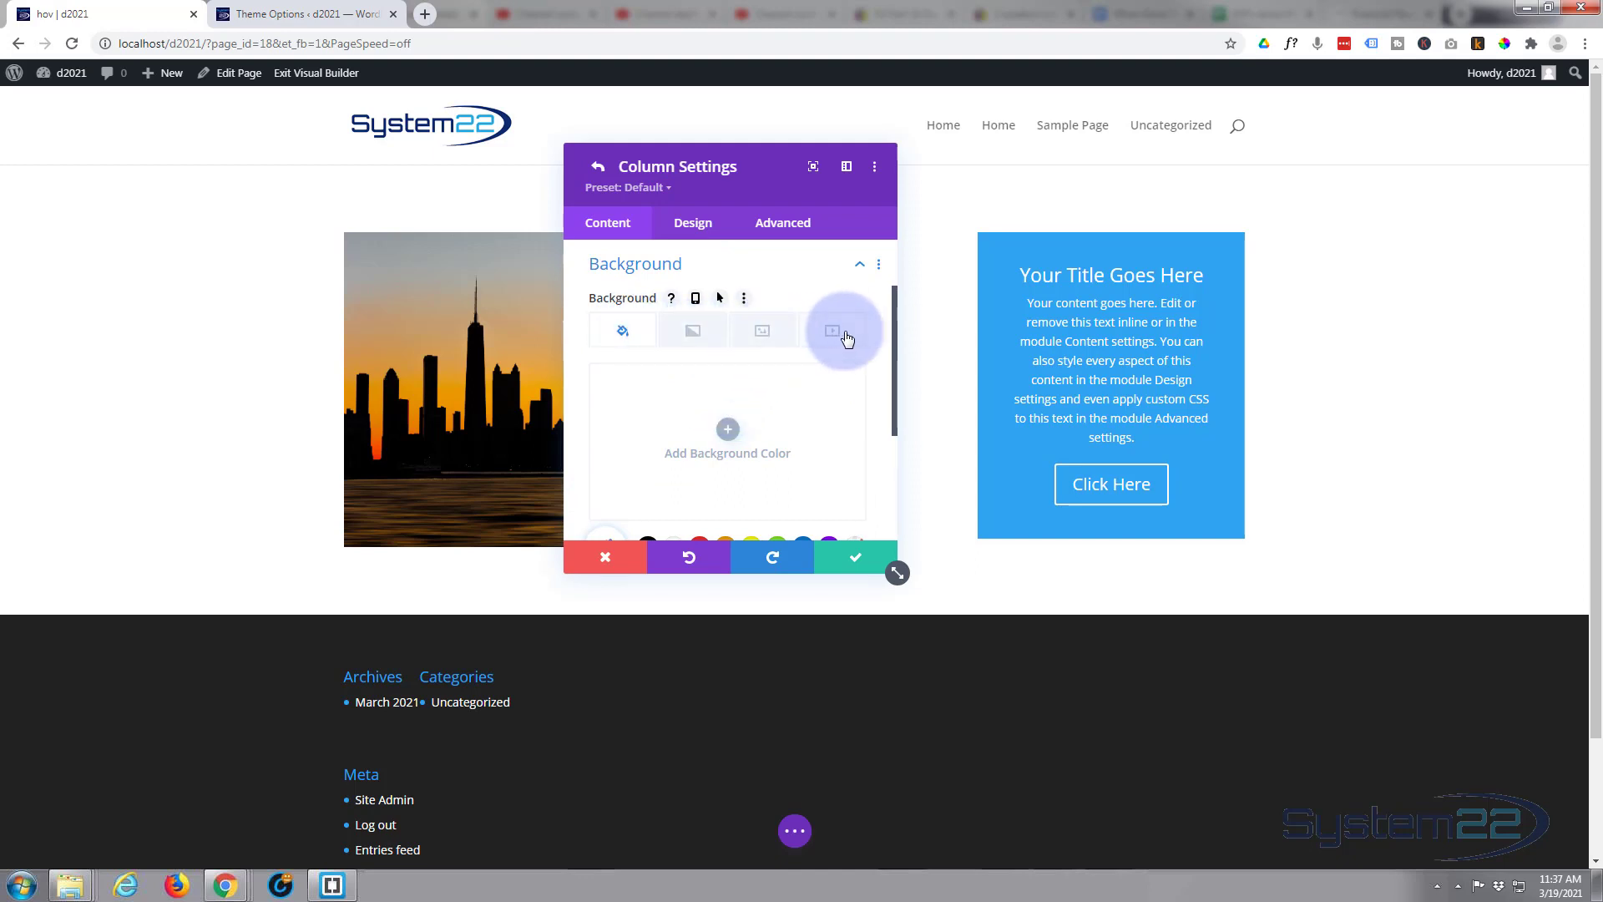
pyautogui.click(763, 332)
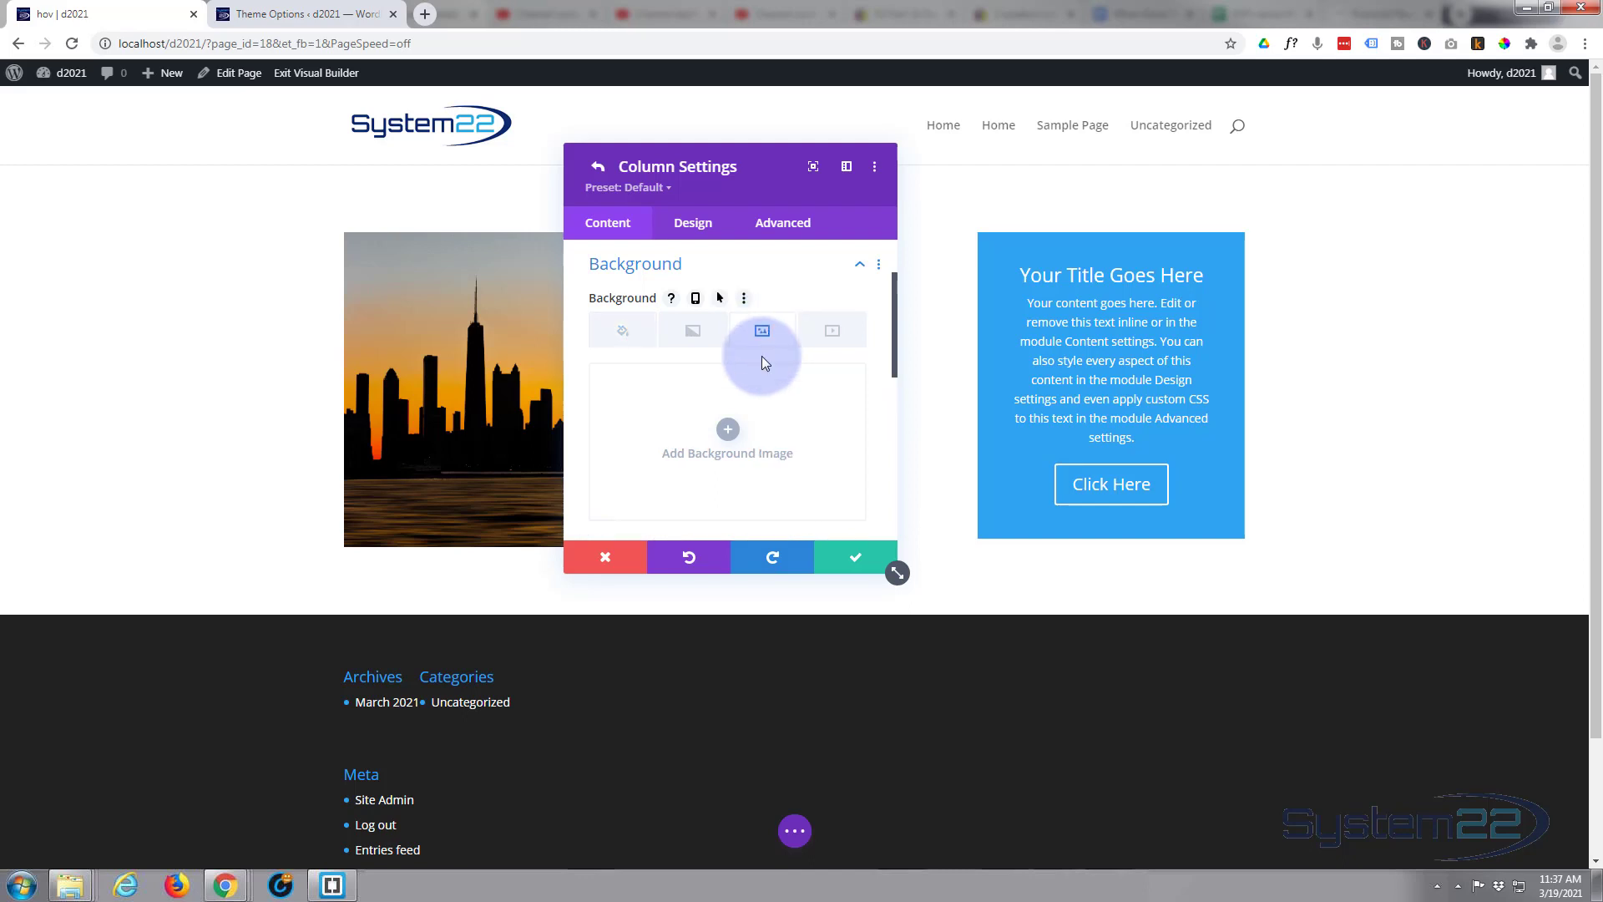
pyautogui.click(723, 436)
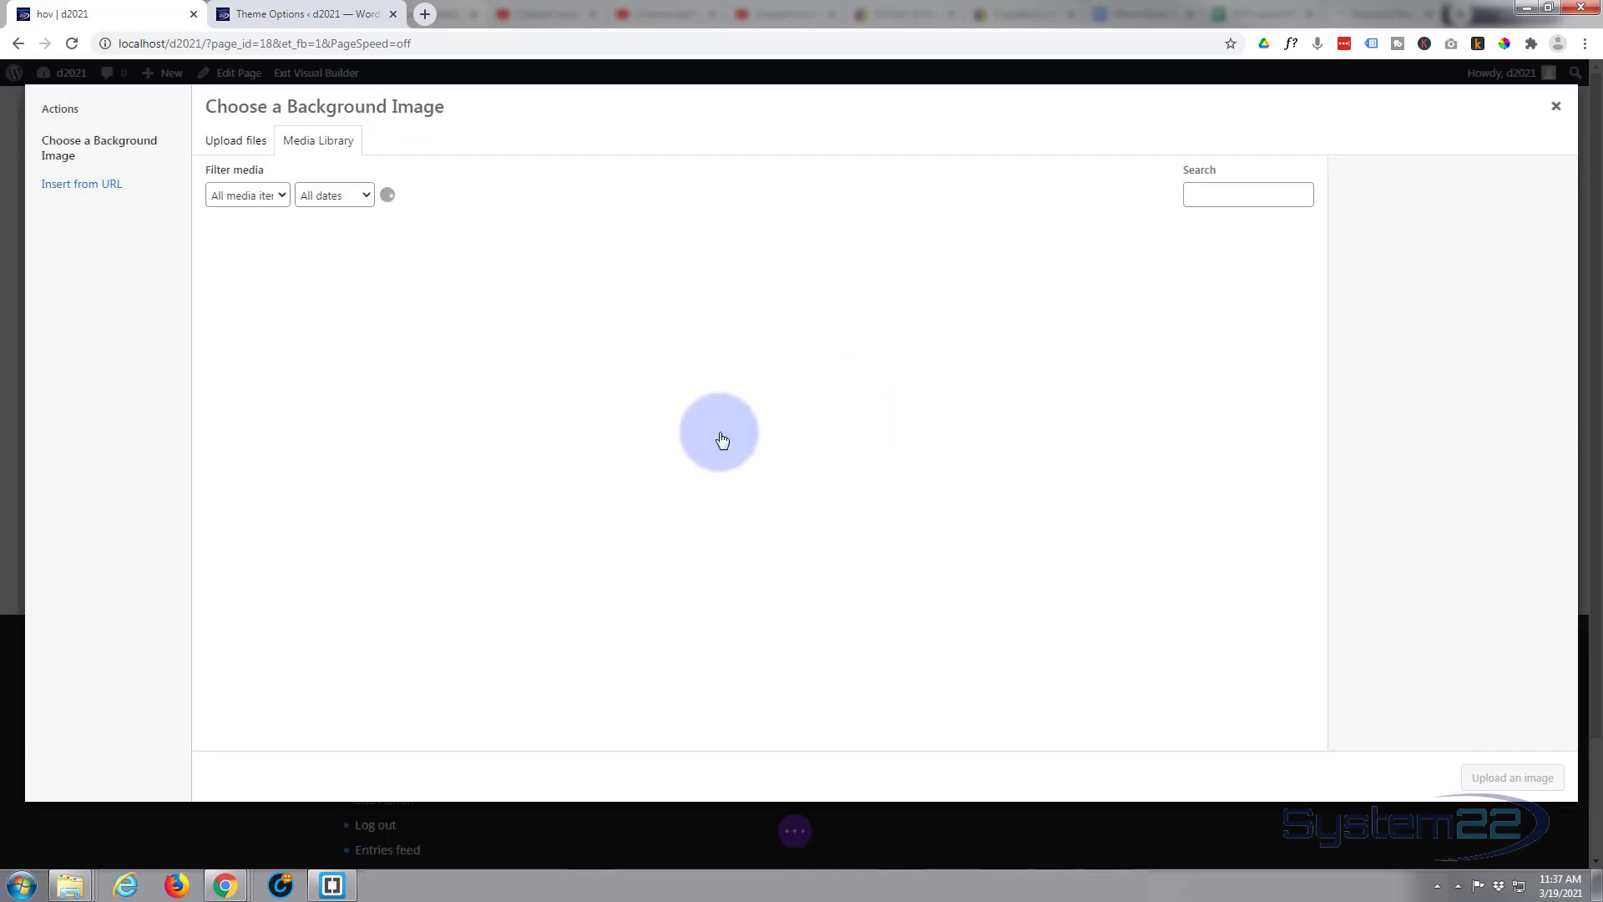
pyautogui.click(269, 306)
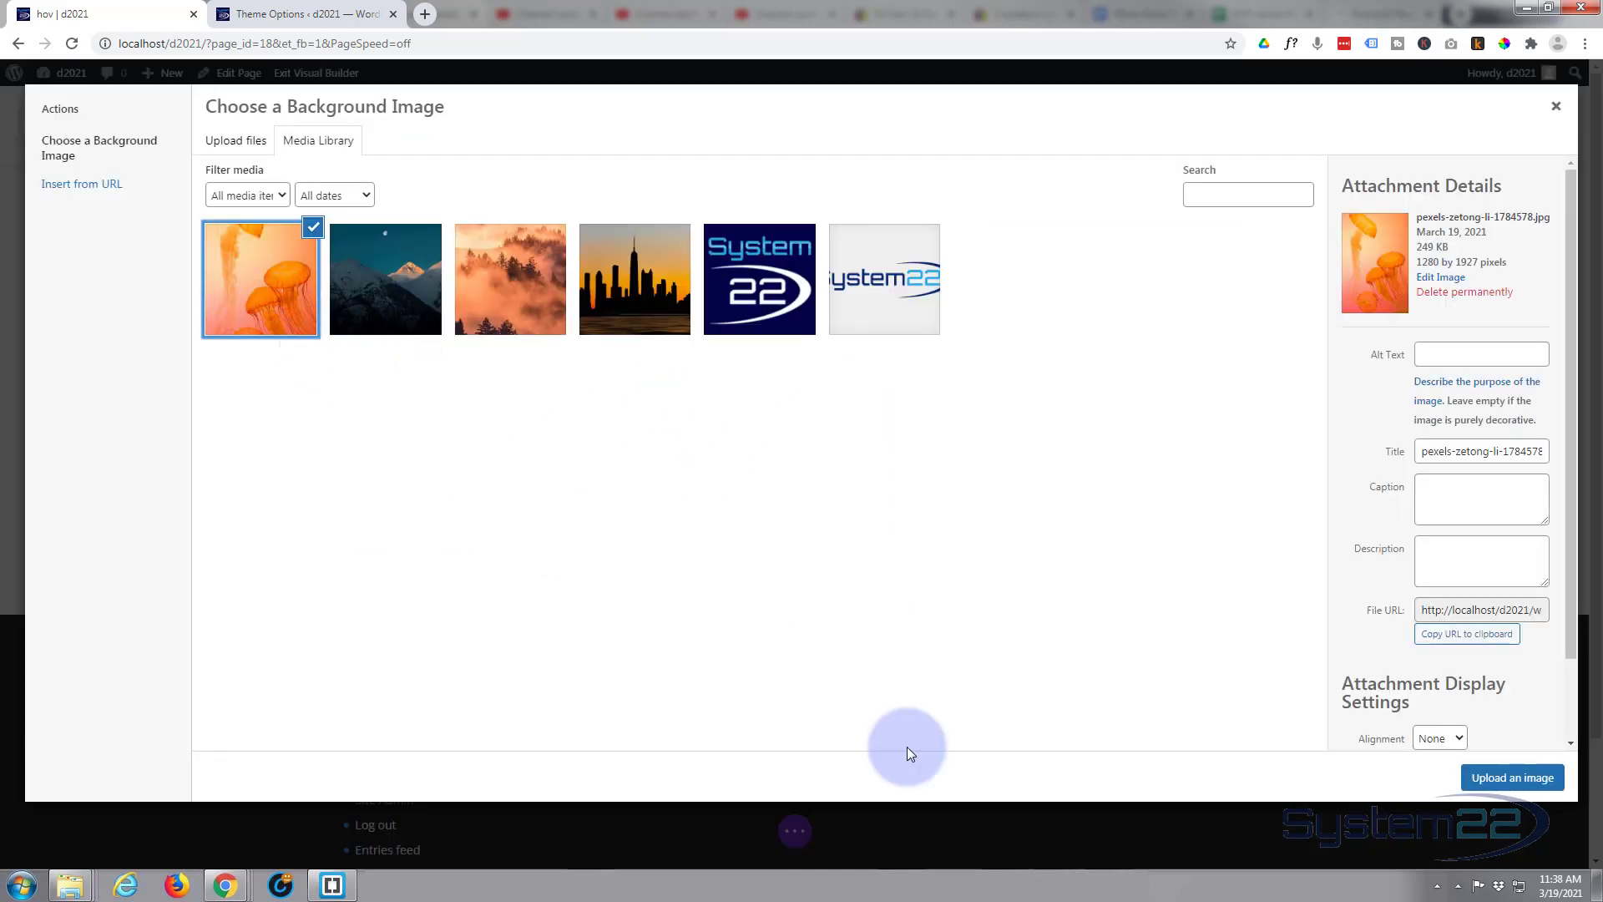
pyautogui.click(1499, 781)
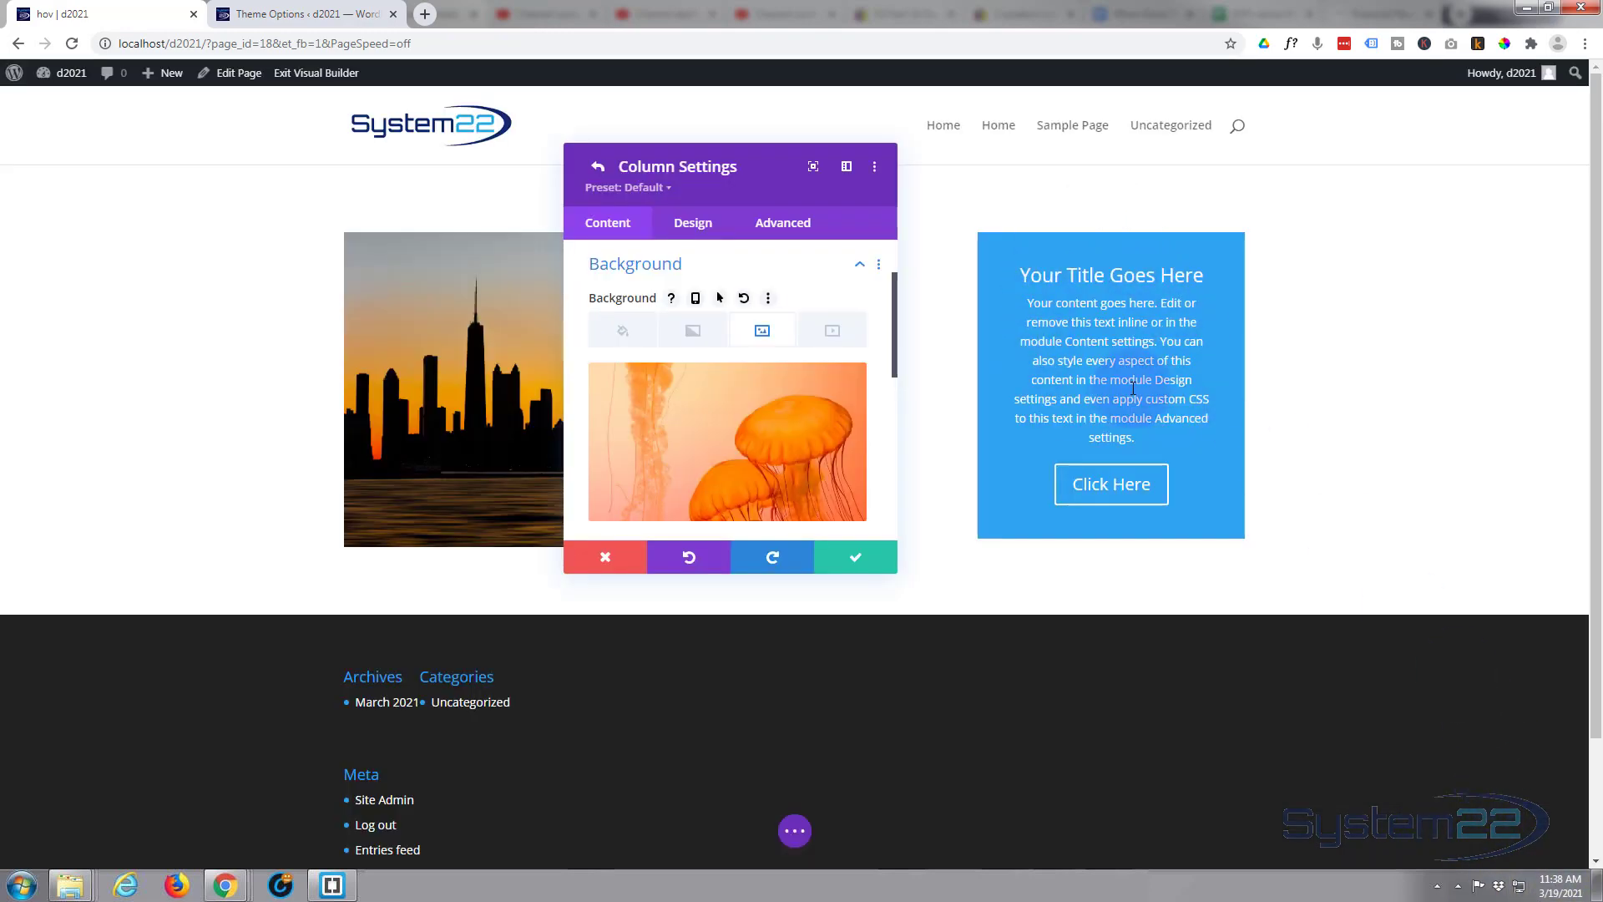
pyautogui.click(854, 563)
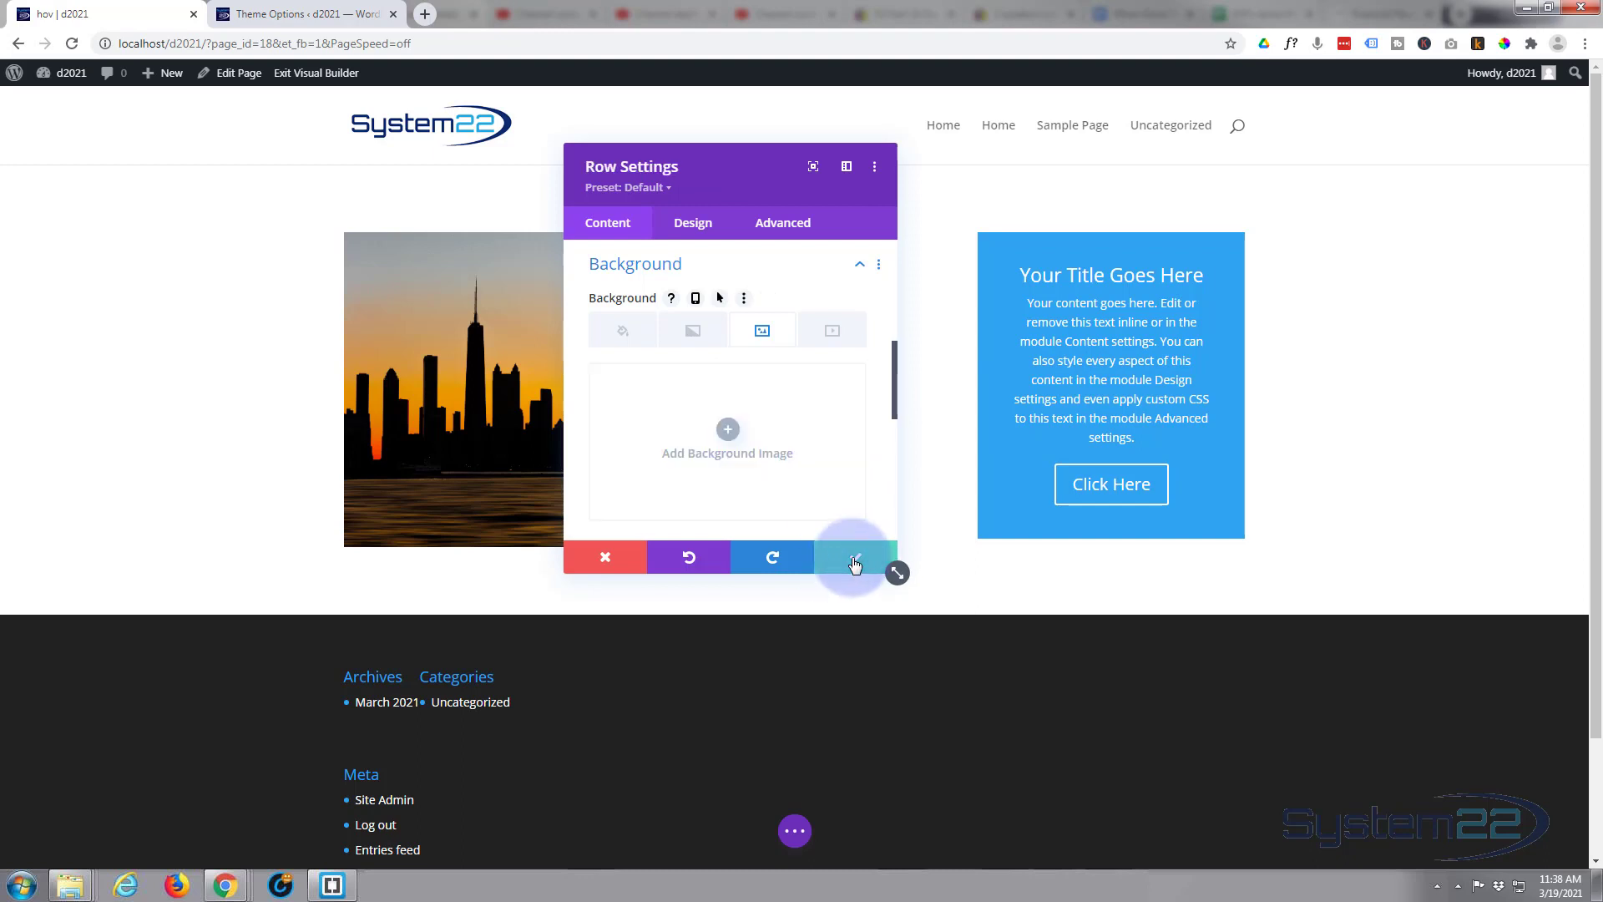
pyautogui.click(854, 563)
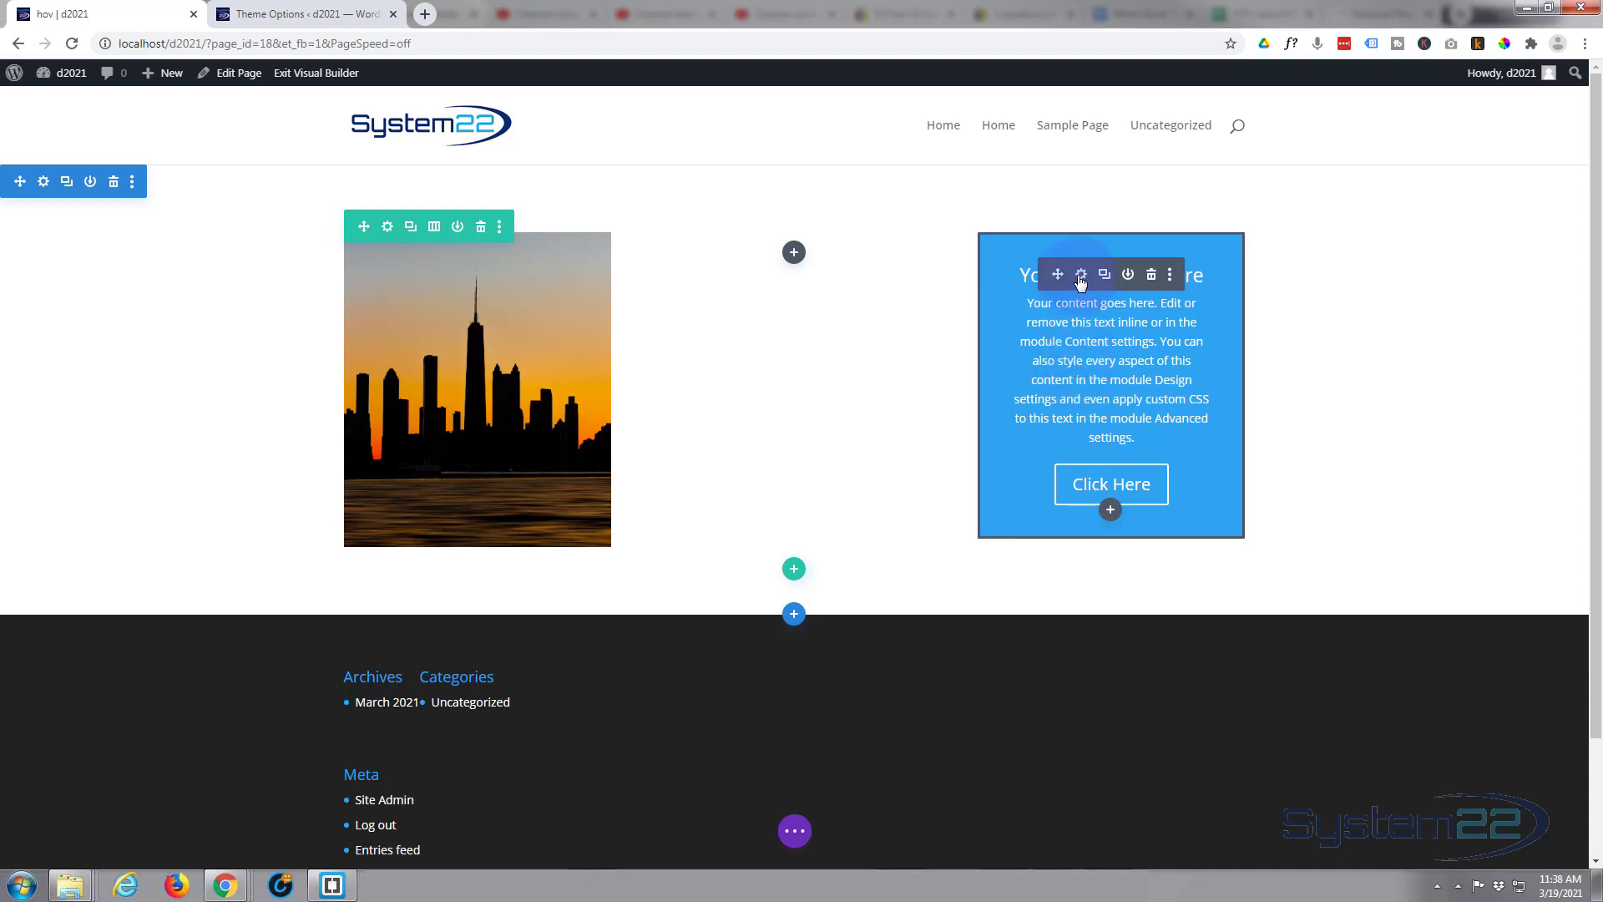
# Remove the blue background color from the Call To Action module so the column image shows through
pyautogui.click(1081, 276)
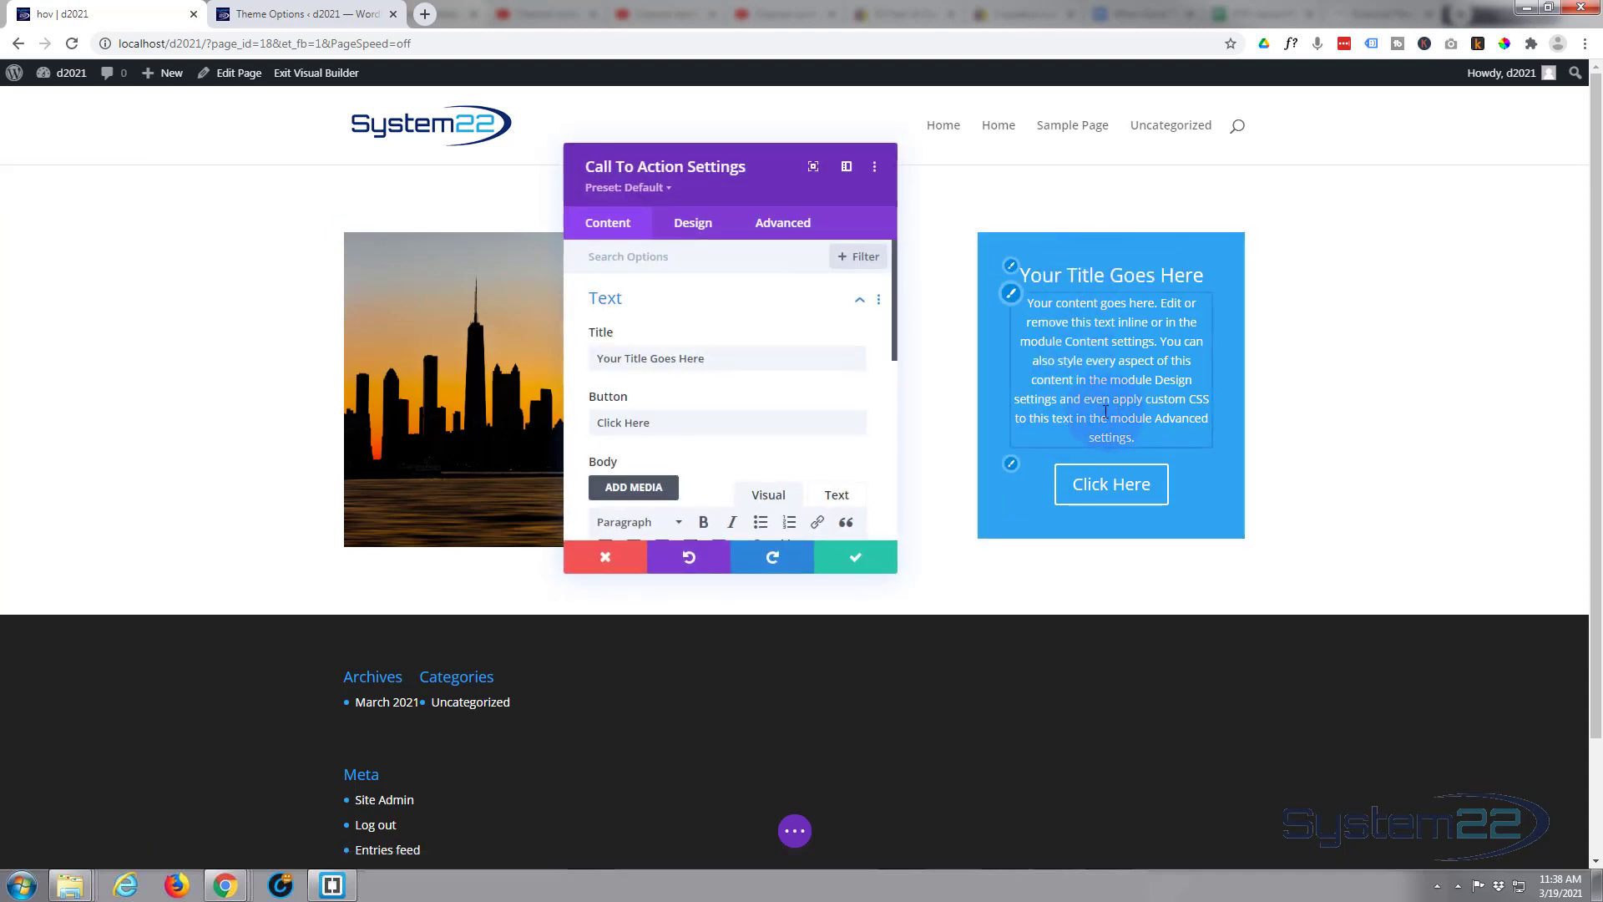
pyautogui.click(619, 256)
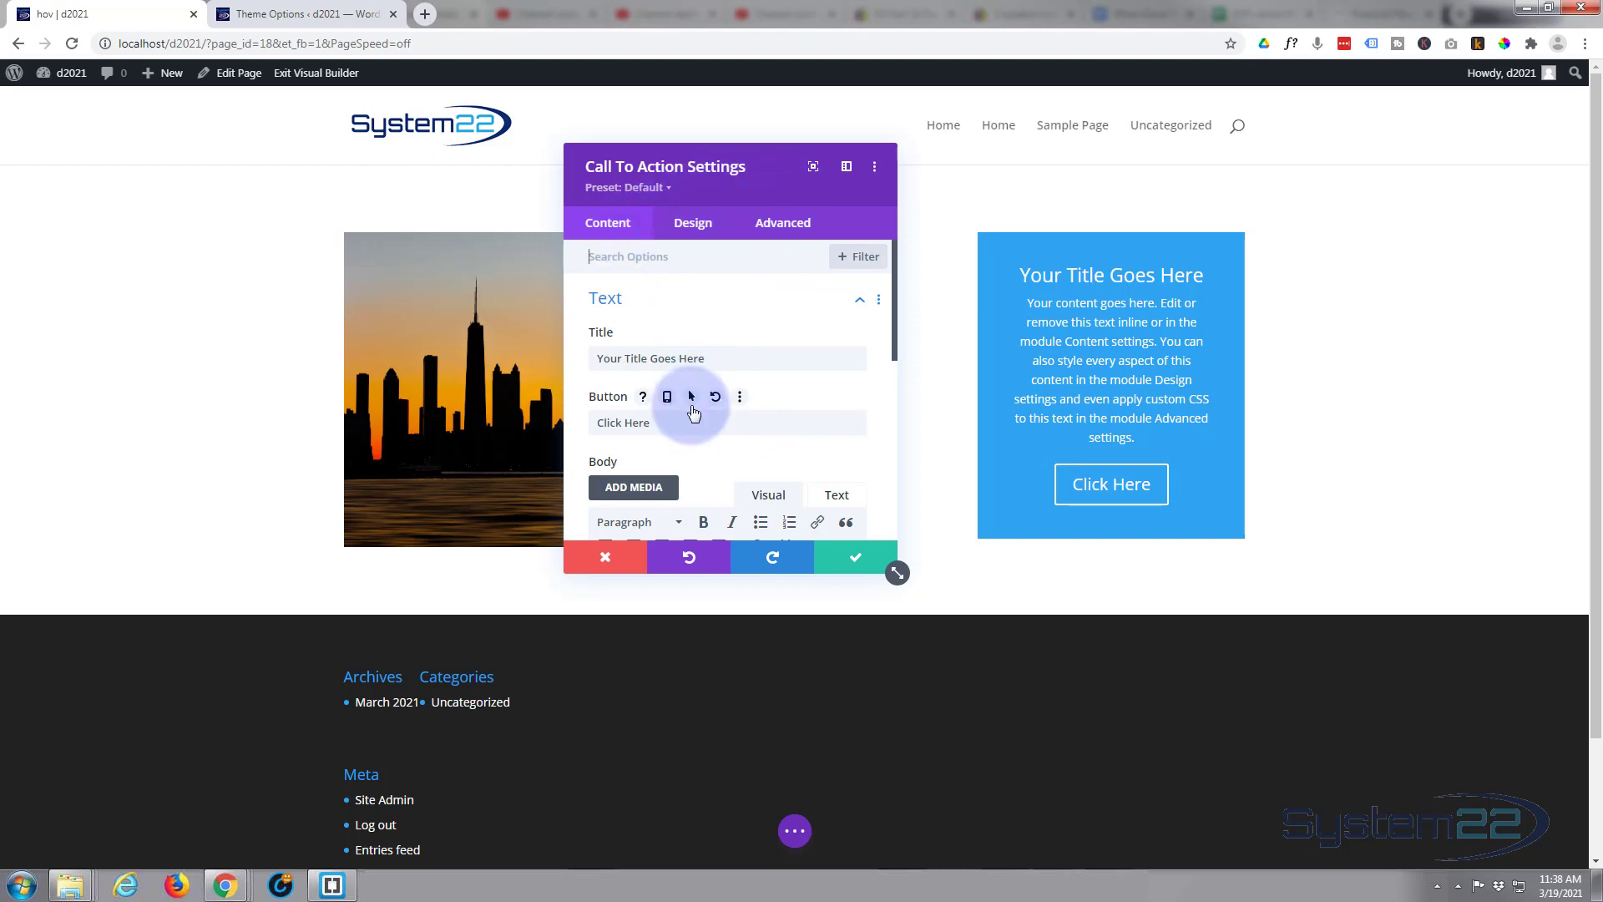
pyautogui.scroll(-10, 692, 411)
pyautogui.click(748, 393)
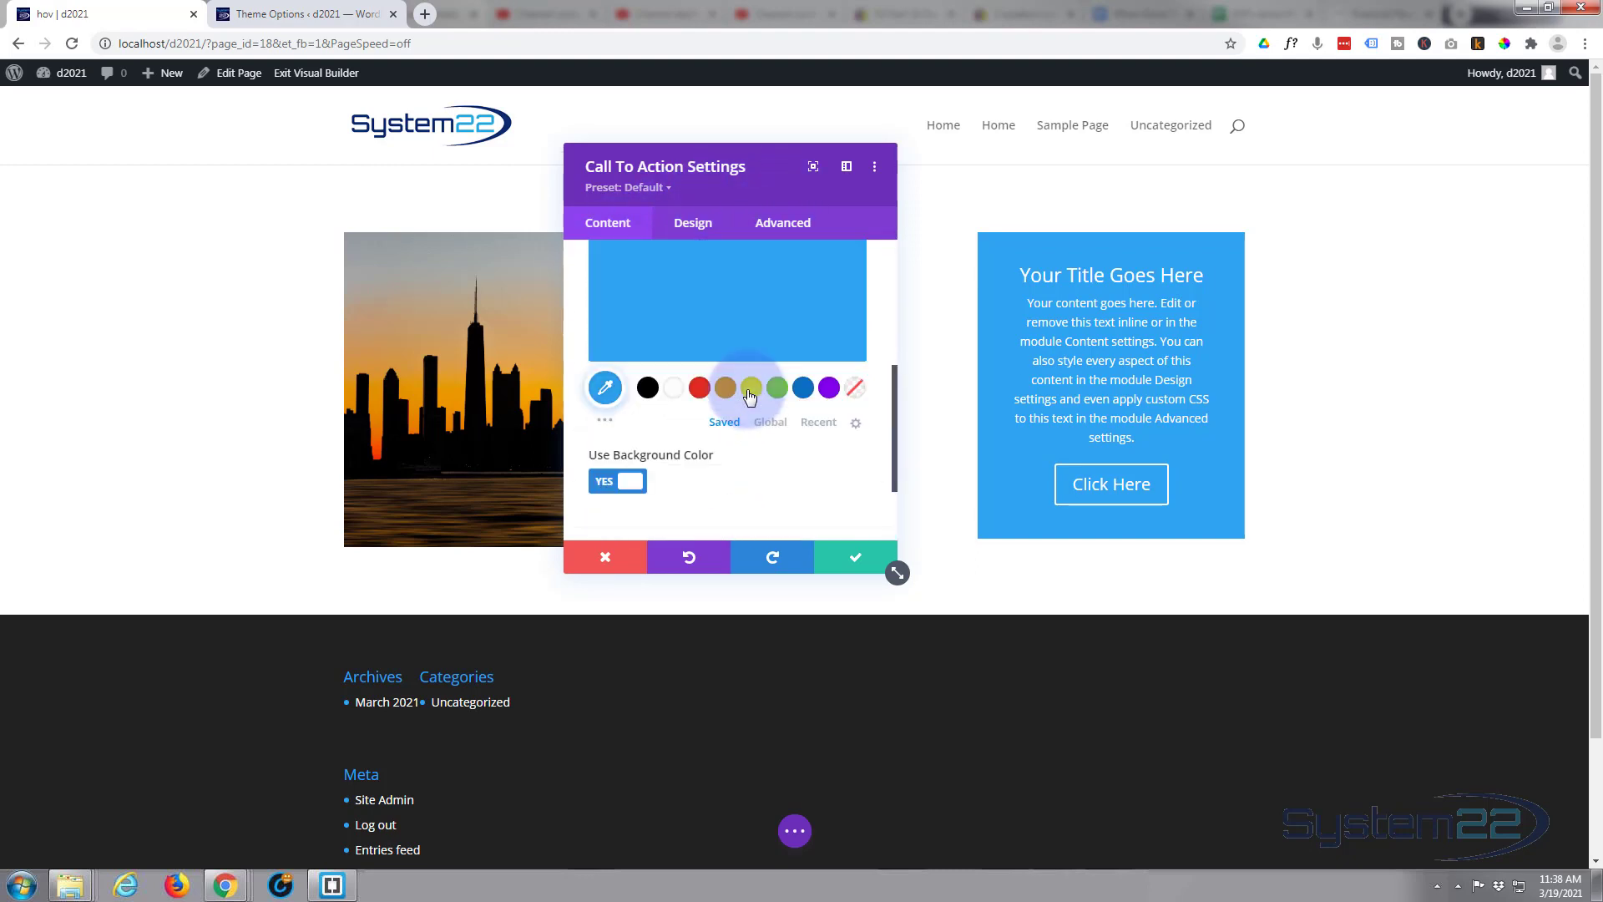
pyautogui.click(841, 392)
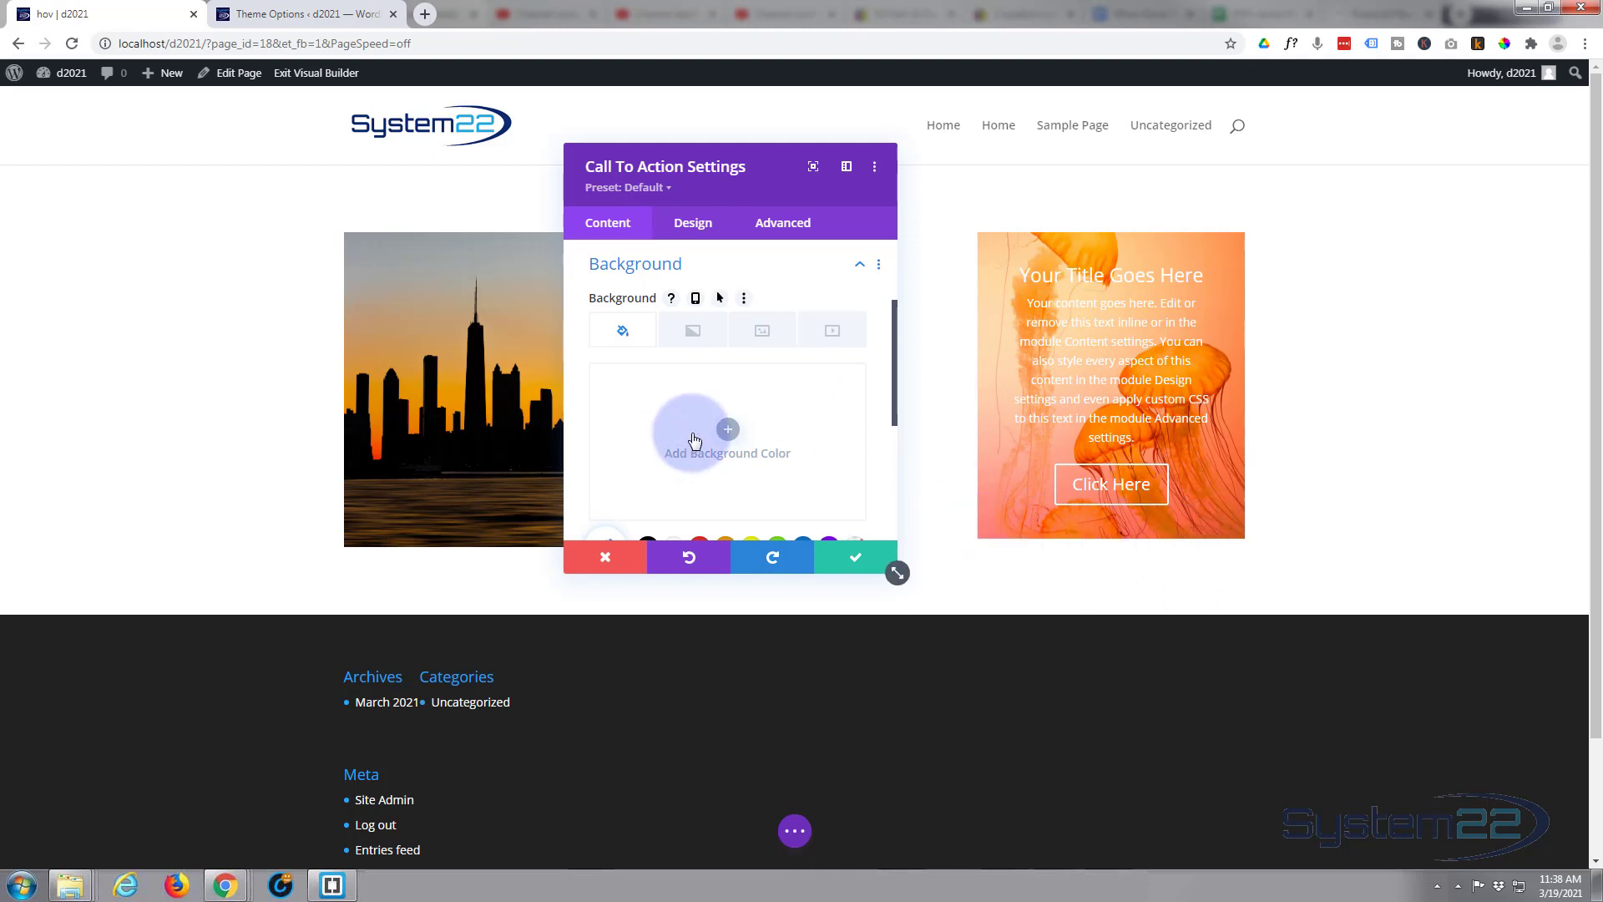
# Give the Call To Action module a semi-transparent black background color, rgba(0,0,0,0.38)
pyautogui.scroll(-1, 693, 440)
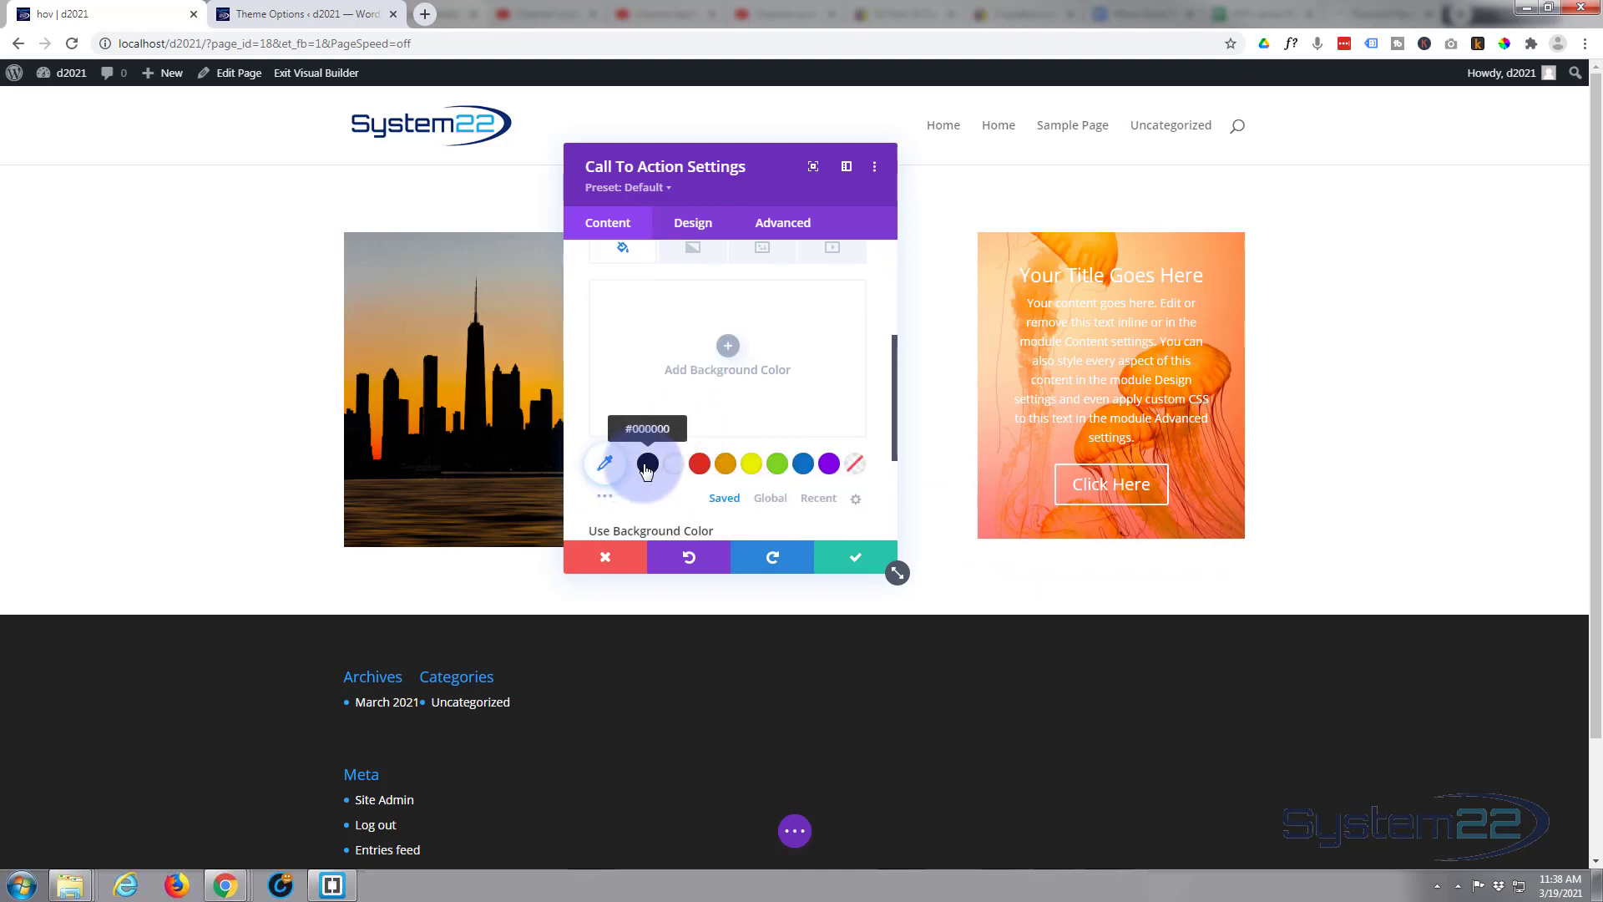
pyautogui.click(647, 464)
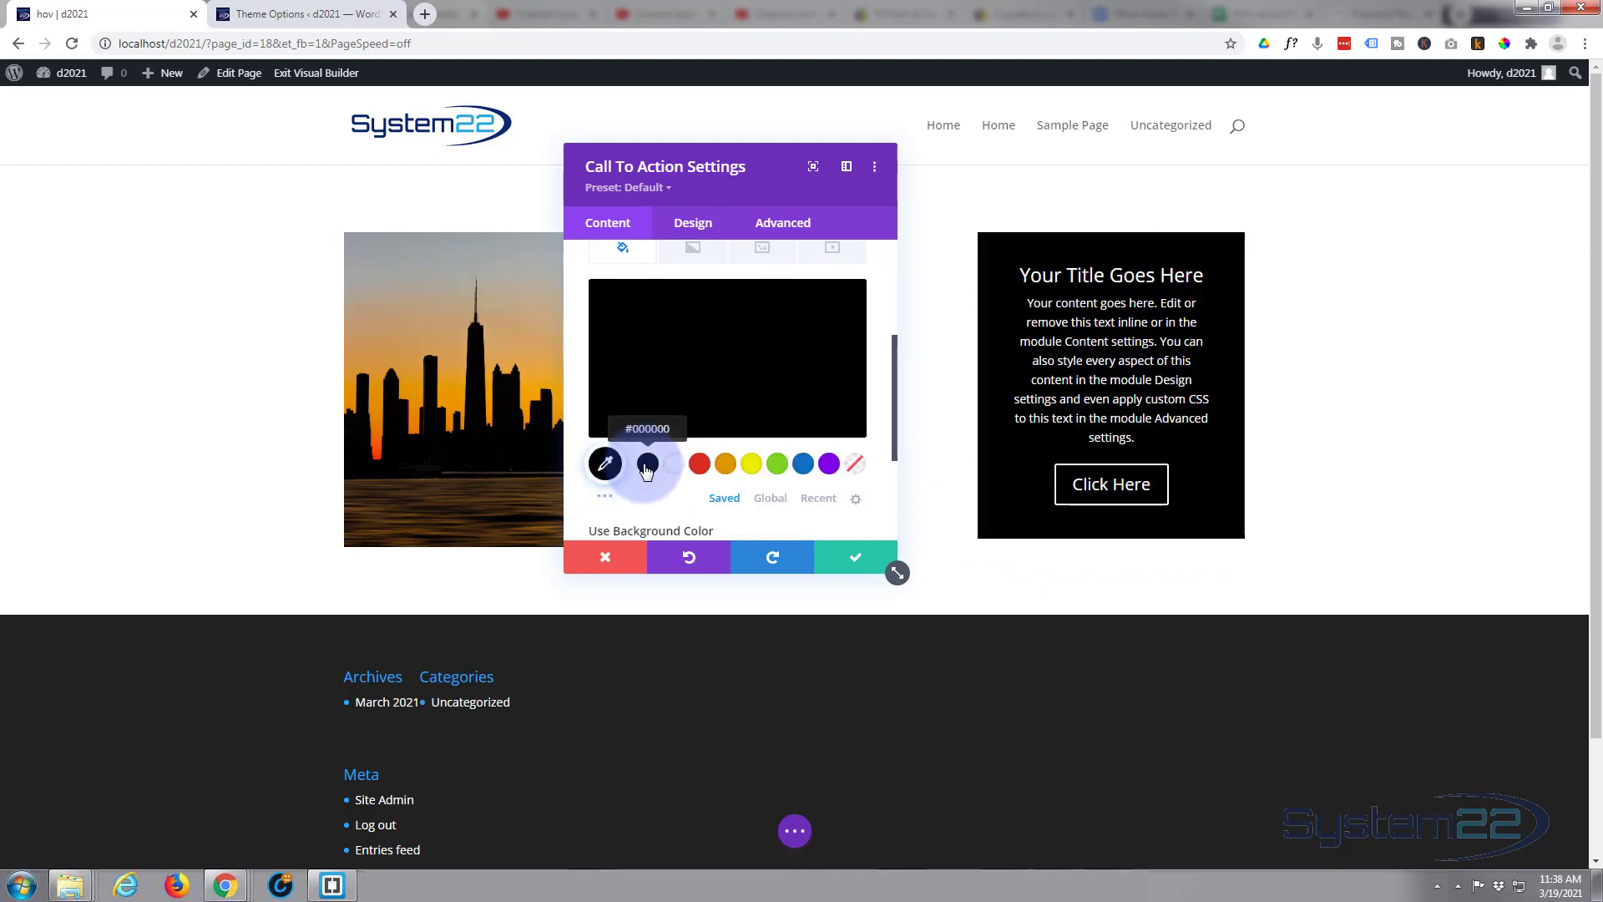
pyautogui.click(789, 385)
pyautogui.click(851, 305)
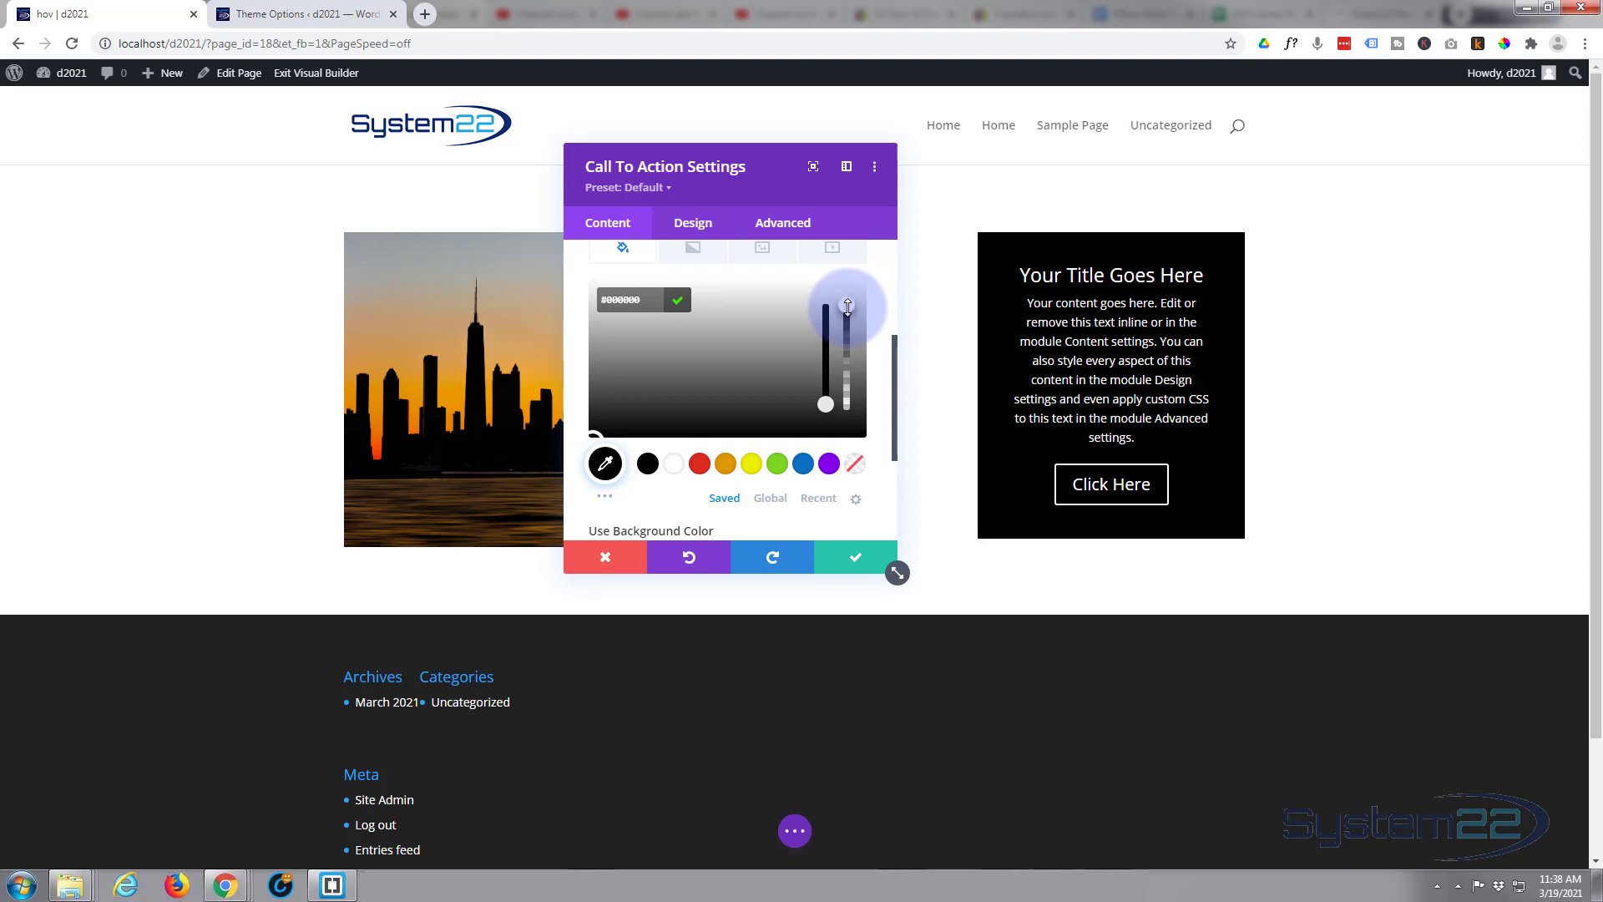
pyautogui.moveTo(848, 318); pyautogui.dragTo(851, 382)
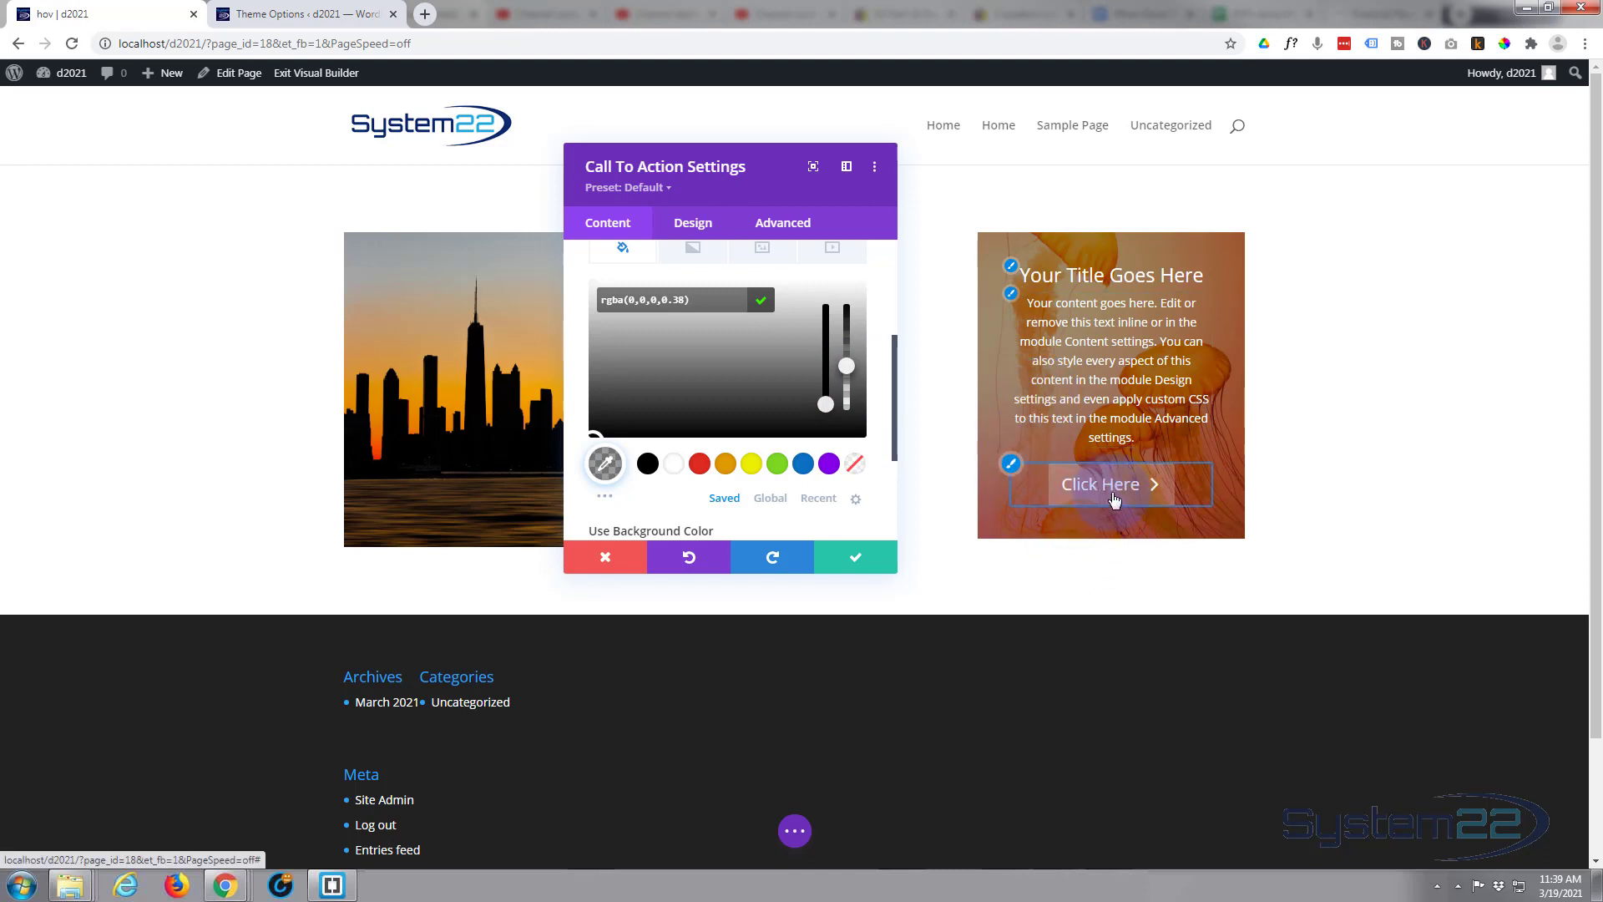
# Enable custom styles for the module's button, turn on hover options for its background, and collapse the Button settings
pyautogui.click(694, 224)
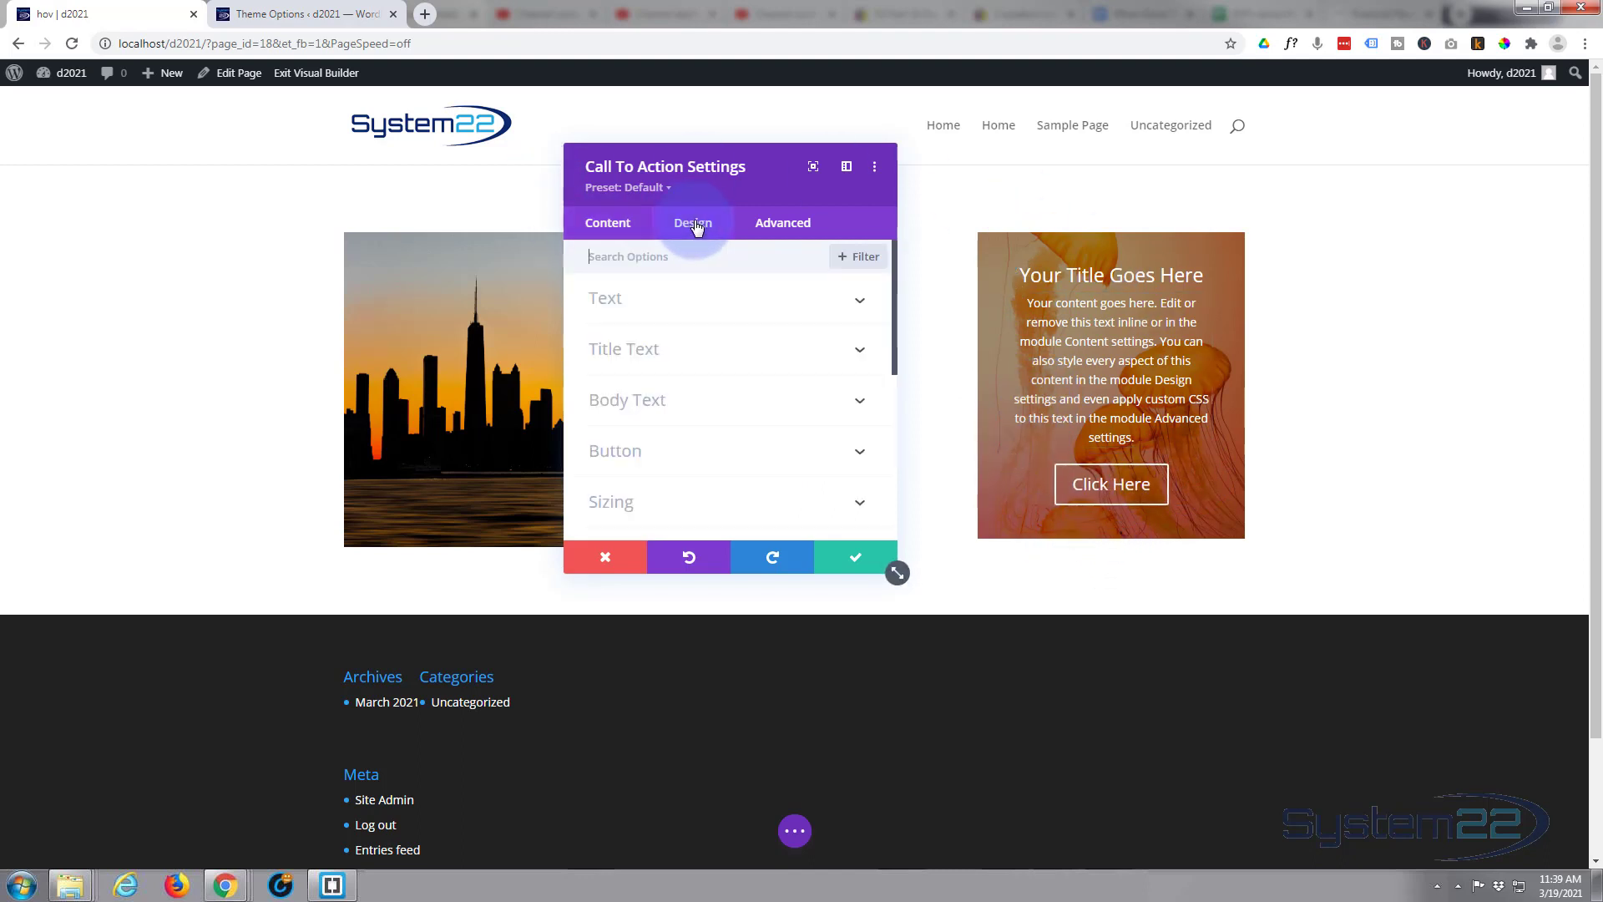
pyautogui.click(666, 451)
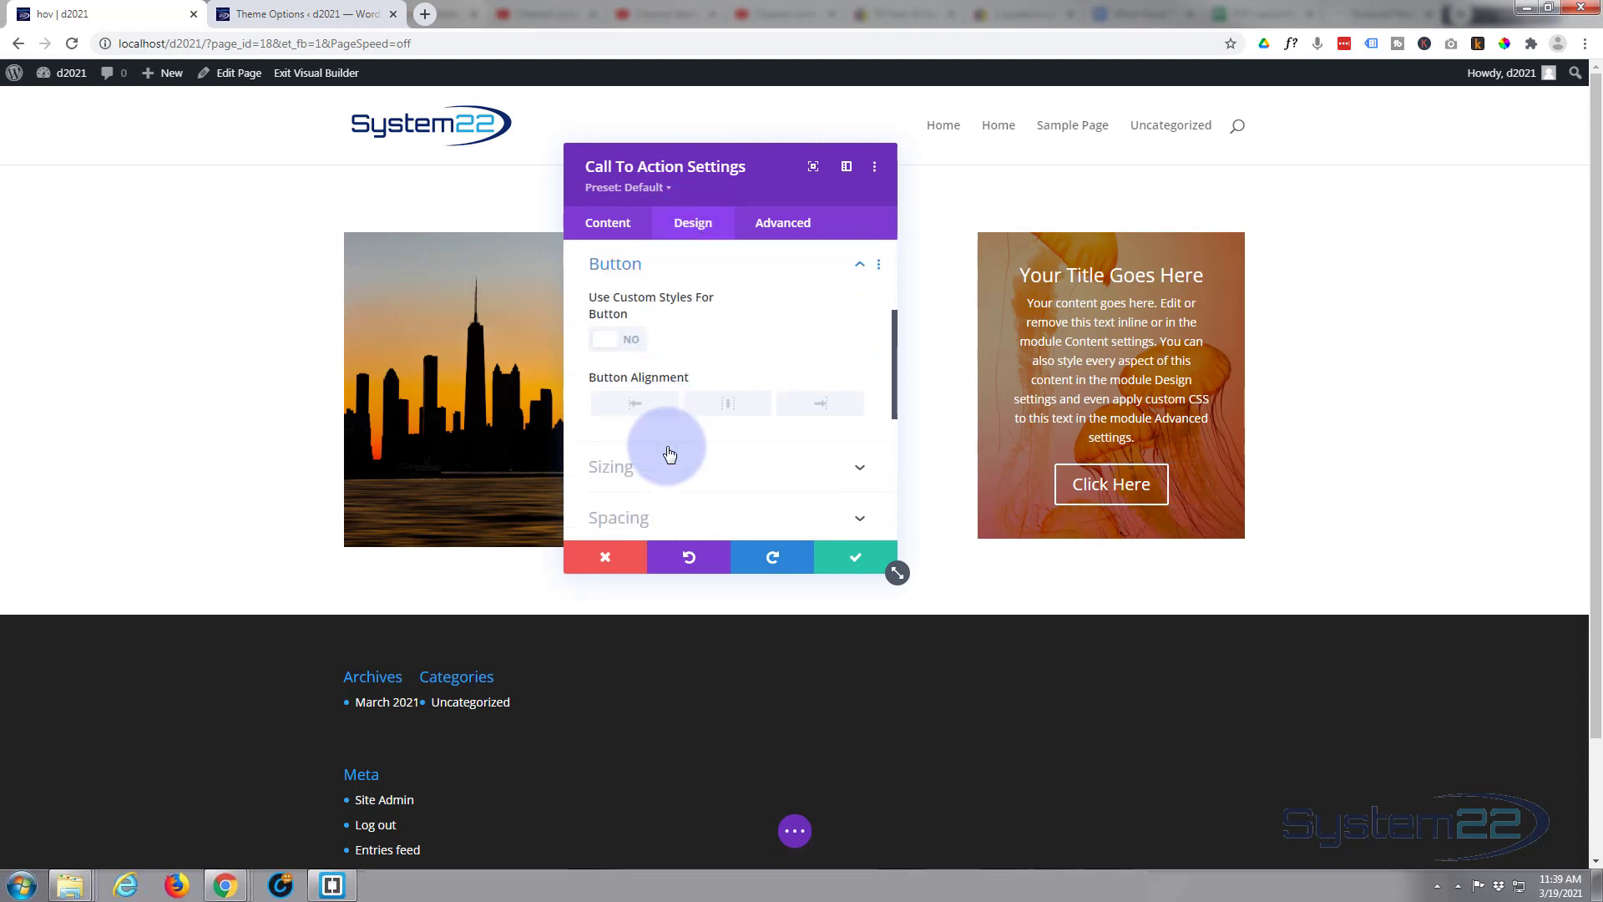
pyautogui.click(632, 342)
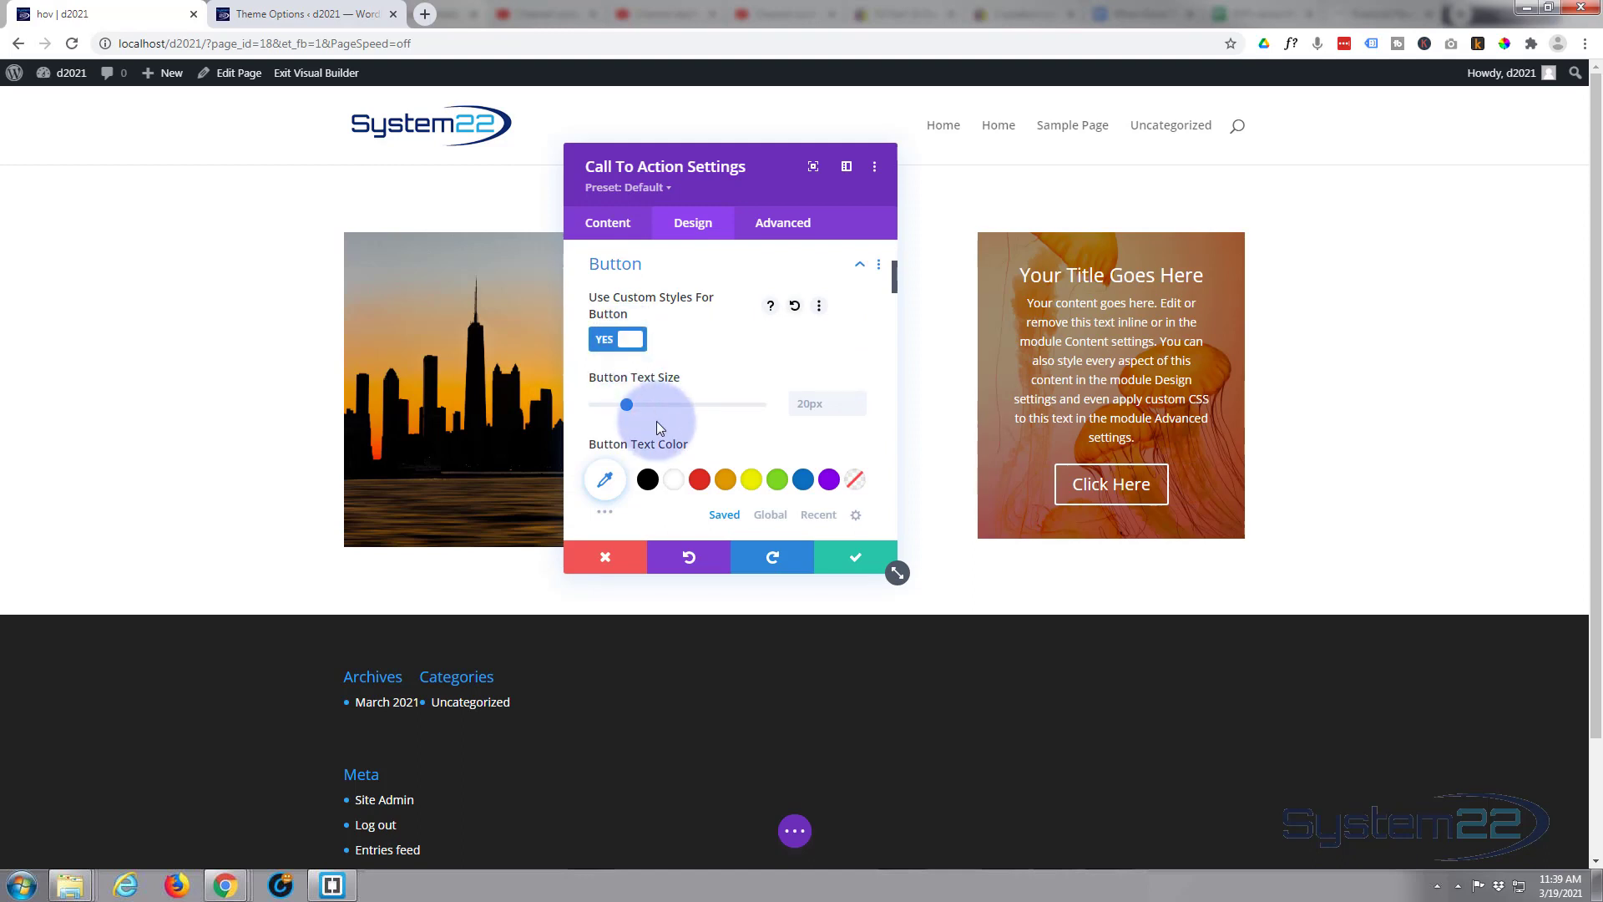
pyautogui.scroll(-5, 642, 436)
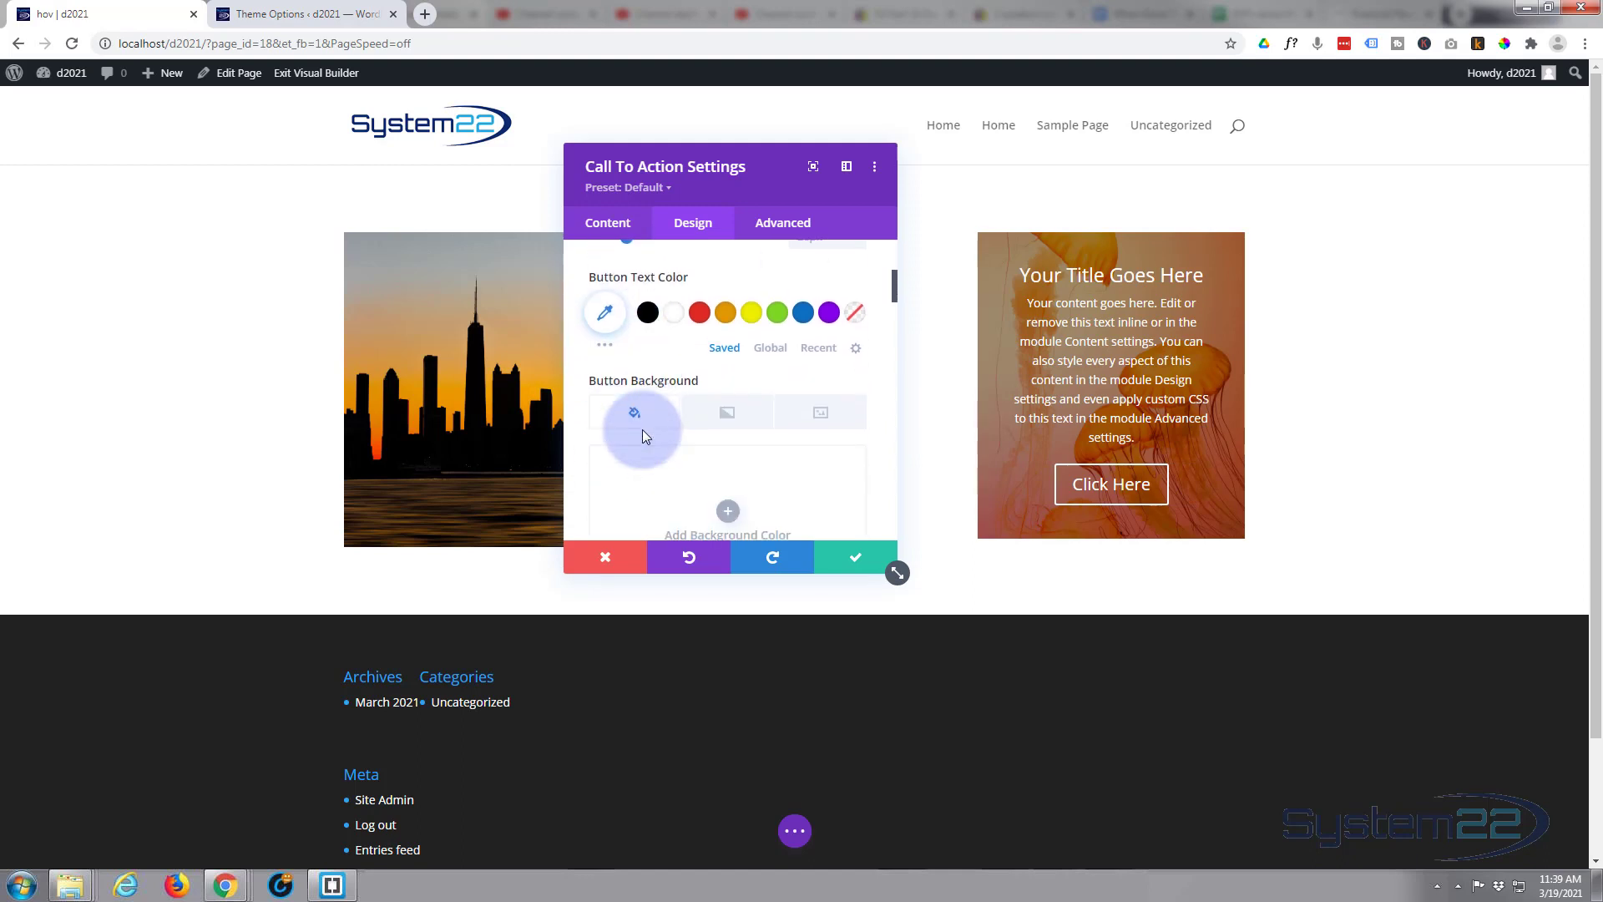
pyautogui.scroll(5, 643, 434)
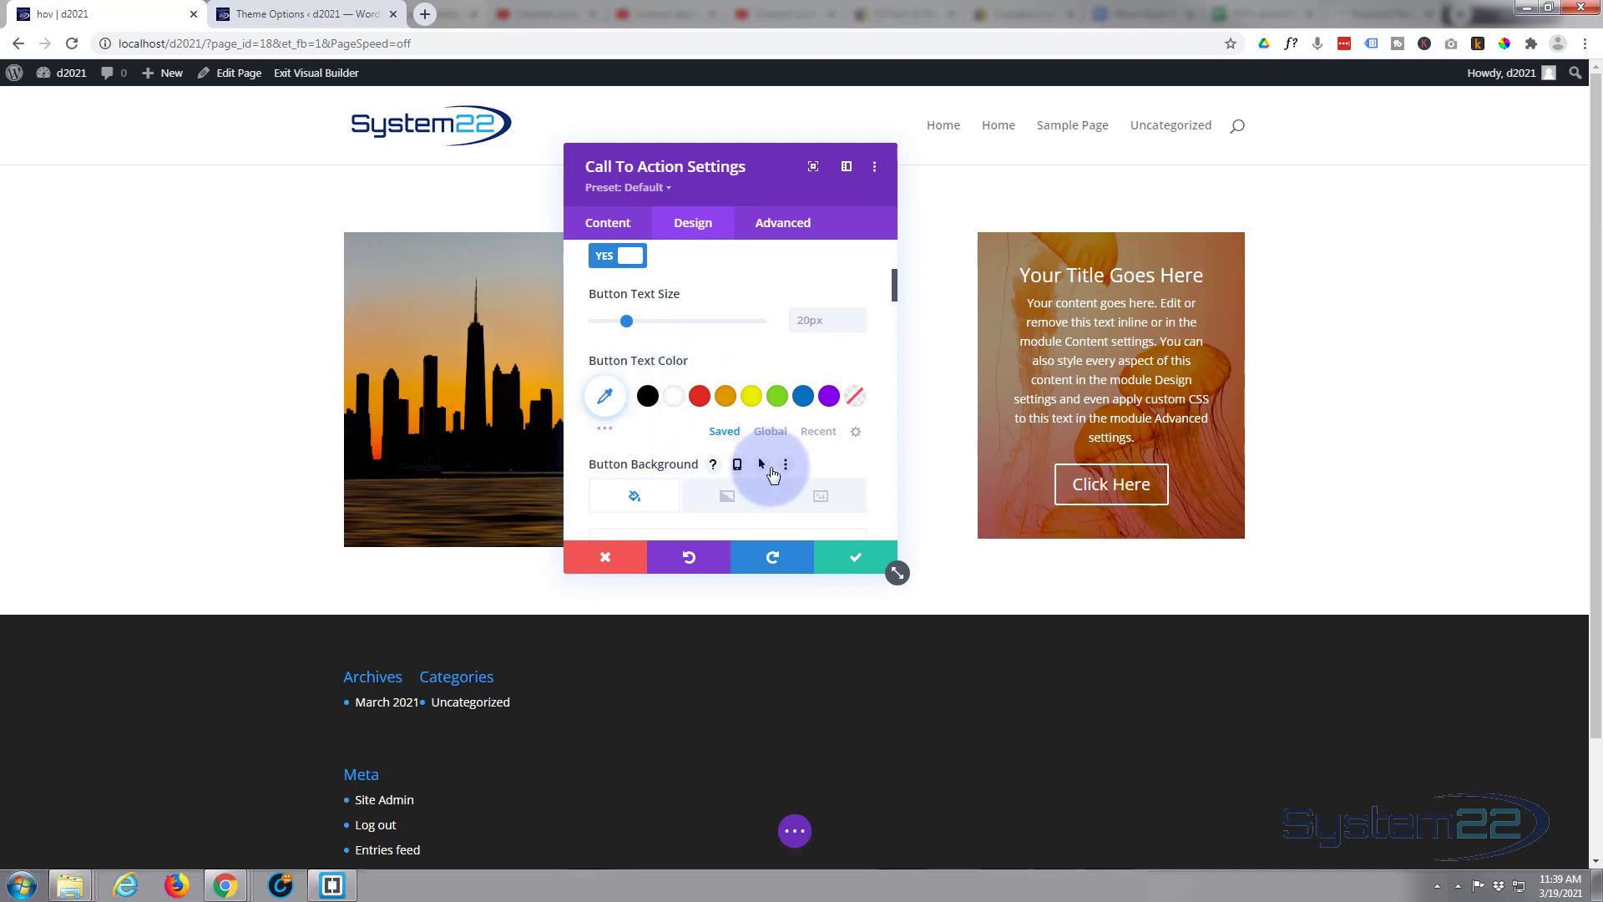
pyautogui.click(762, 466)
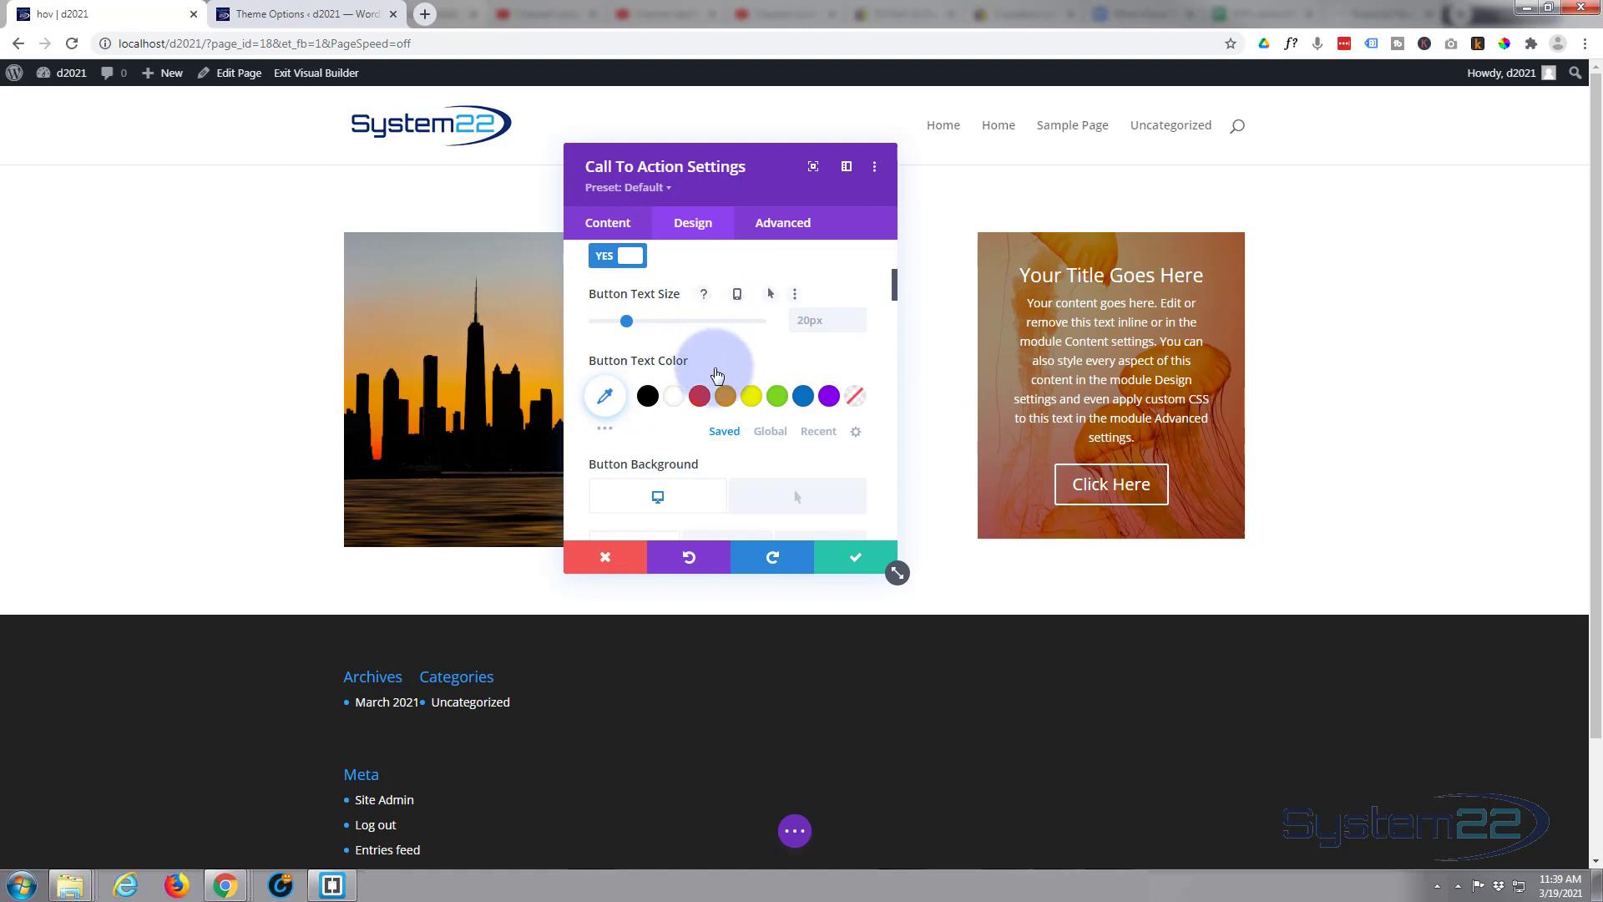
pyautogui.scroll(3, 716, 368)
pyautogui.scroll(1, 716, 375)
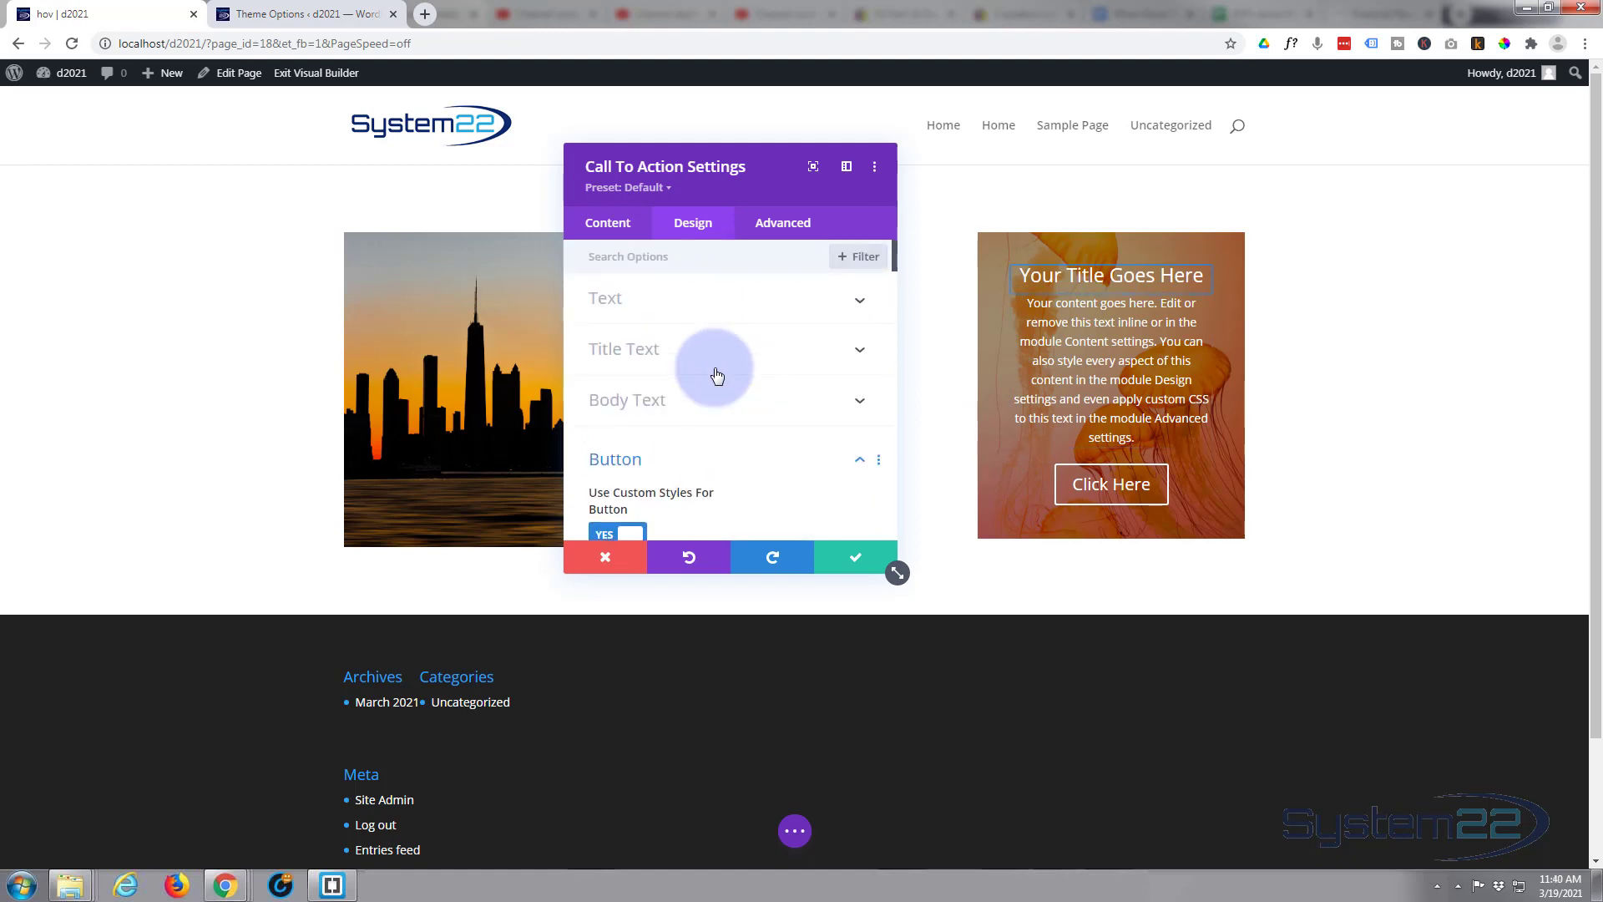
pyautogui.click(677, 459)
# Set the module's top margin to -400px and its bottom padding to 450px in the Spacing settings
pyautogui.scroll(-2, 675, 447)
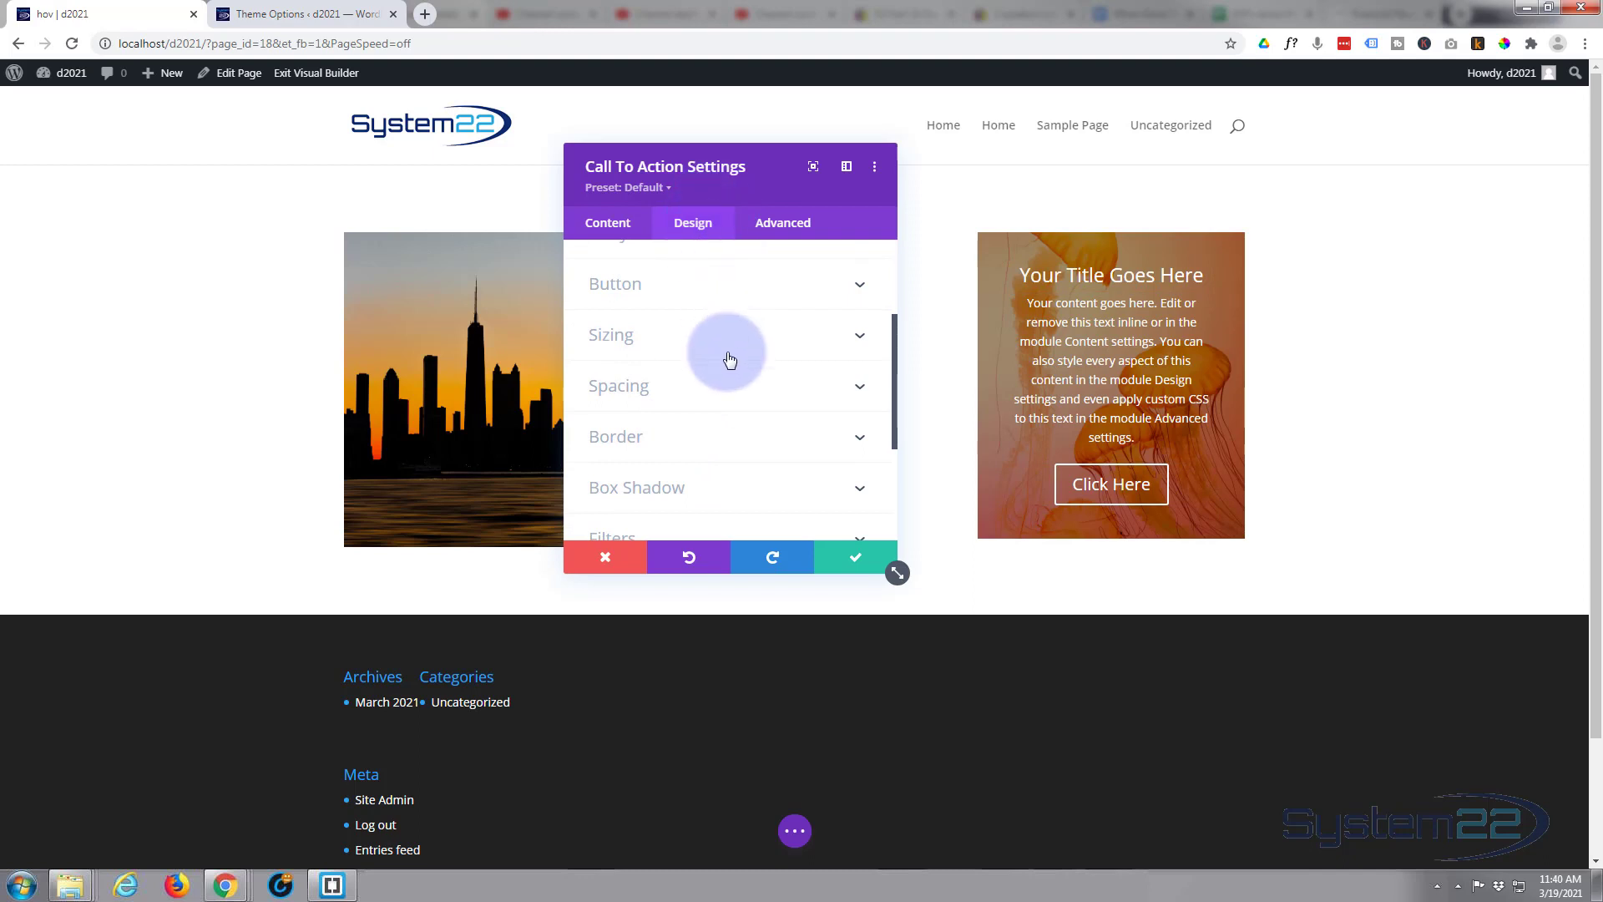
pyautogui.click(731, 396)
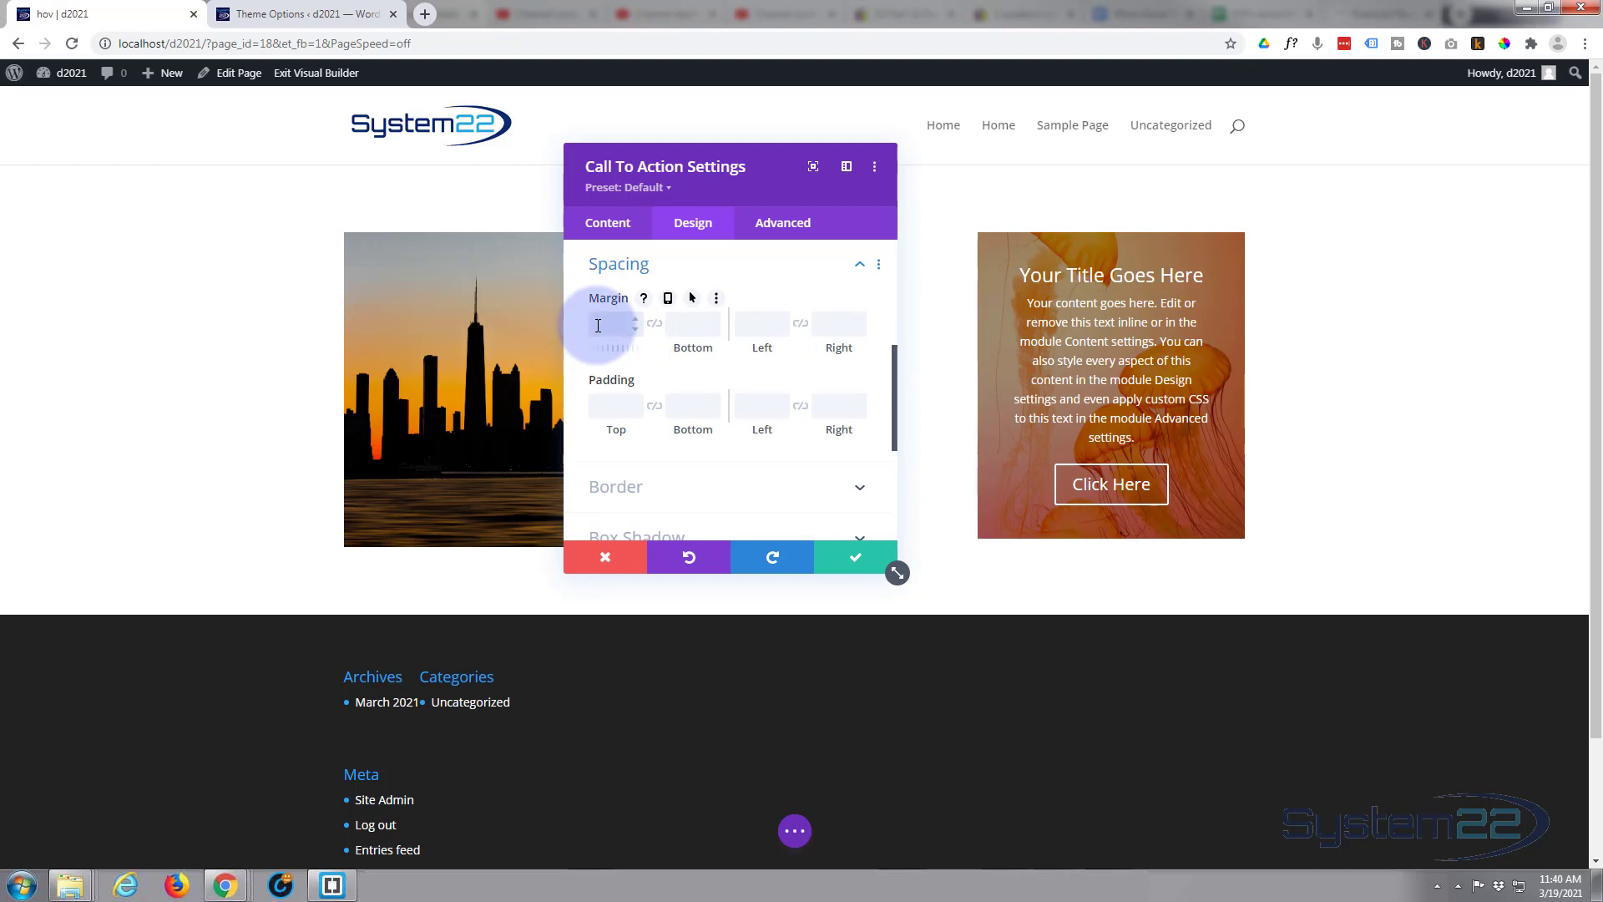
pyautogui.write('p')
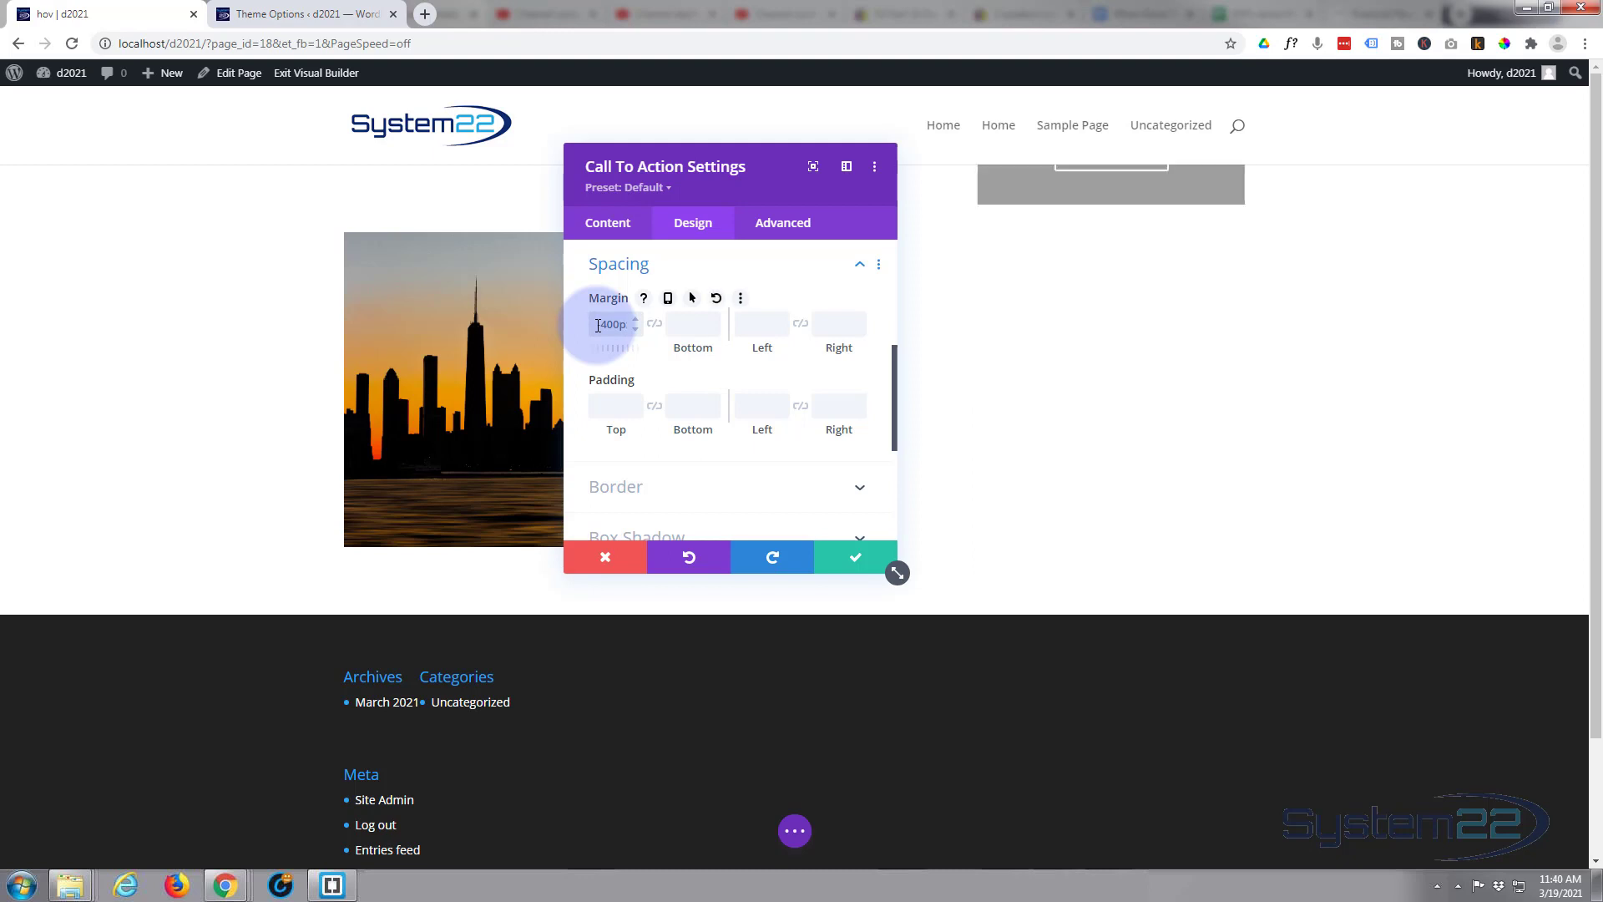
pyautogui.write('-')
pyautogui.click(1029, 293)
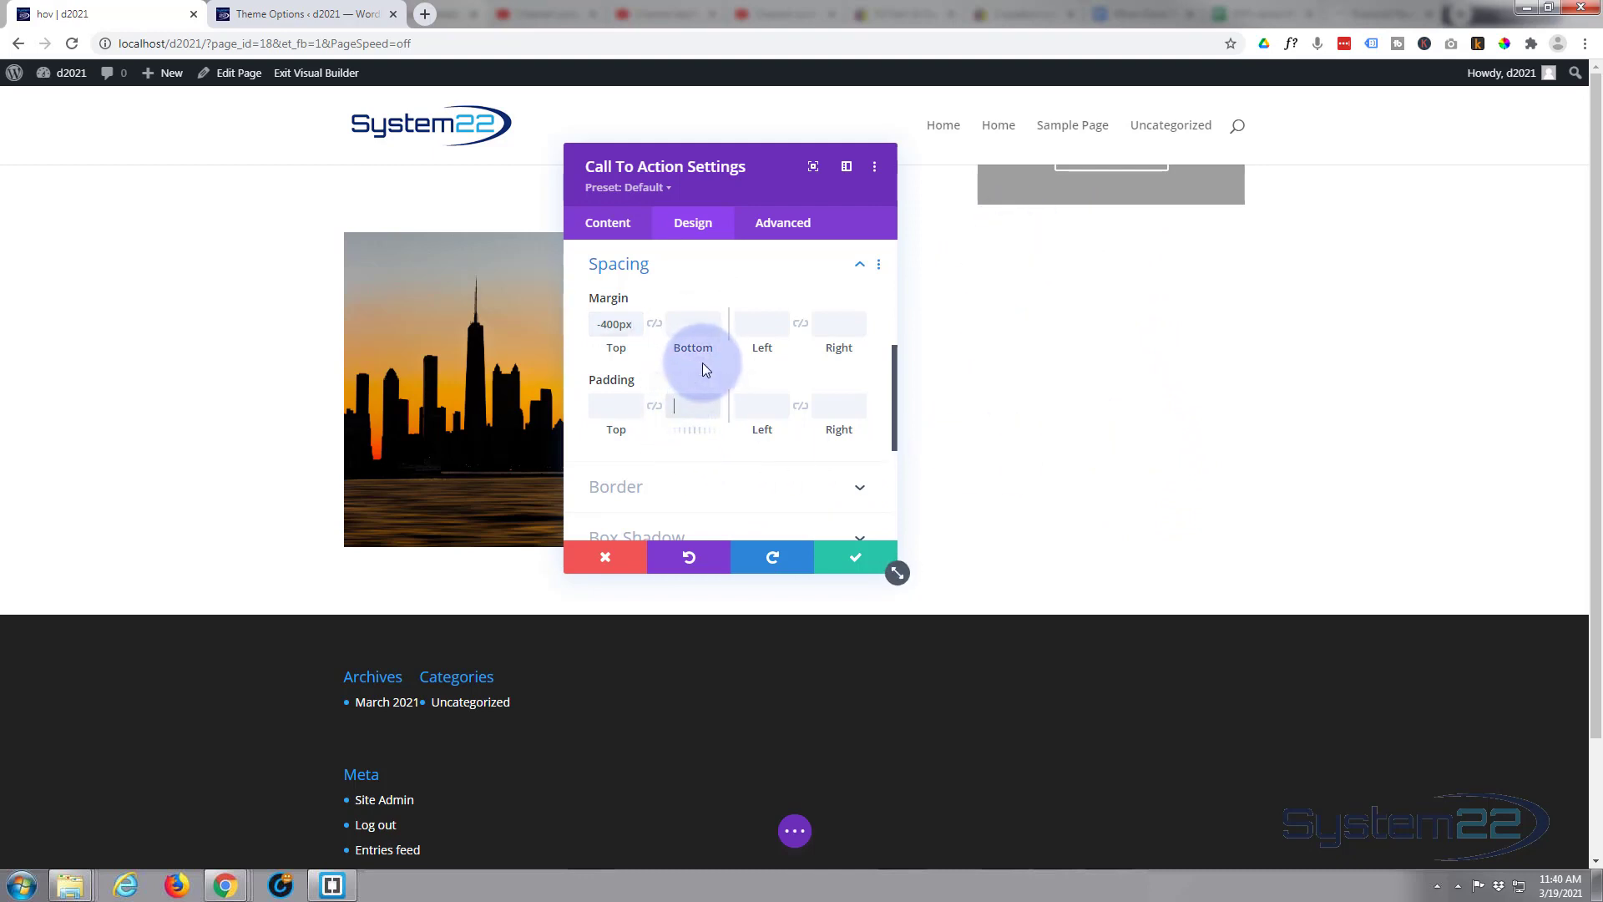
pyautogui.write('450')
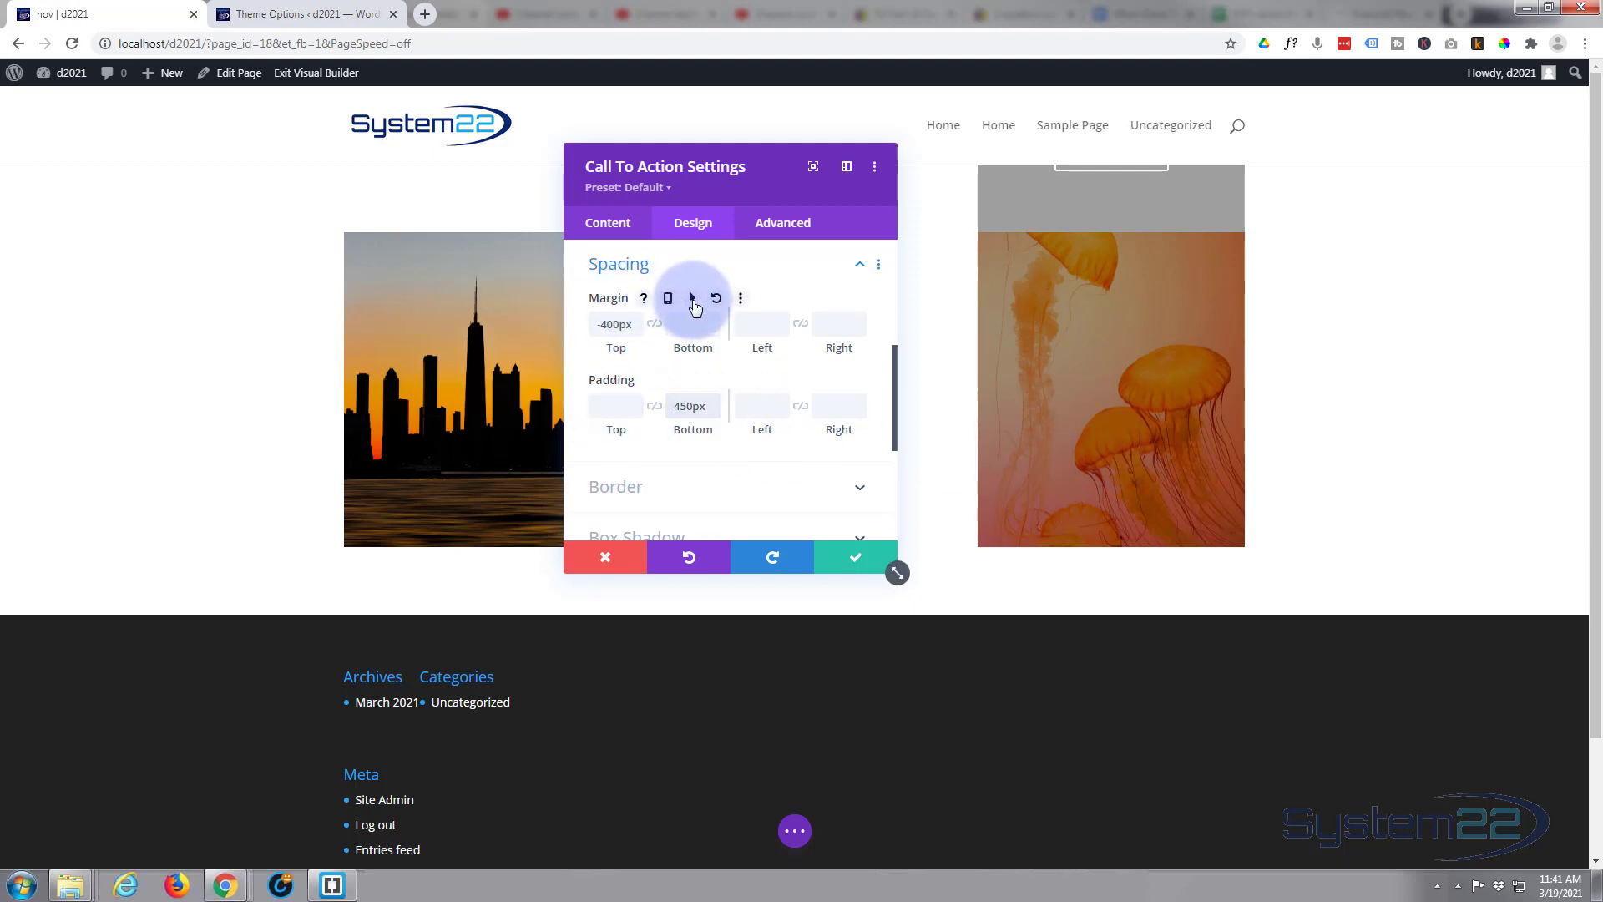
# Enable hover values for margin and padding, and set the hover top margin to 0px and hover bottom padding to 50px
pyautogui.click(692, 300)
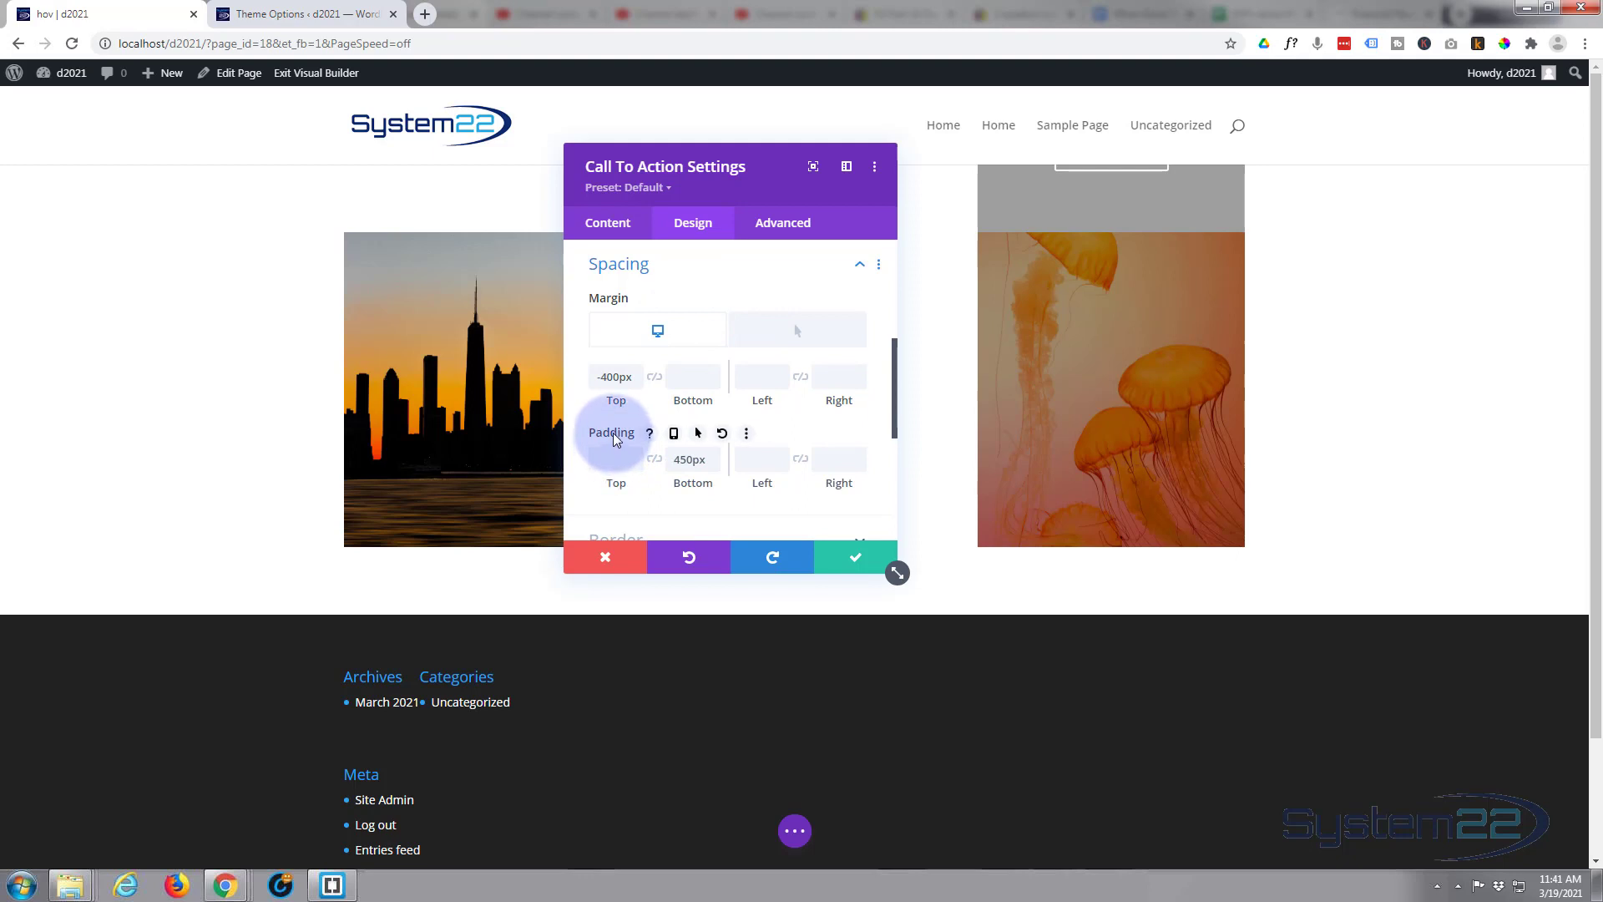
pyautogui.click(699, 434)
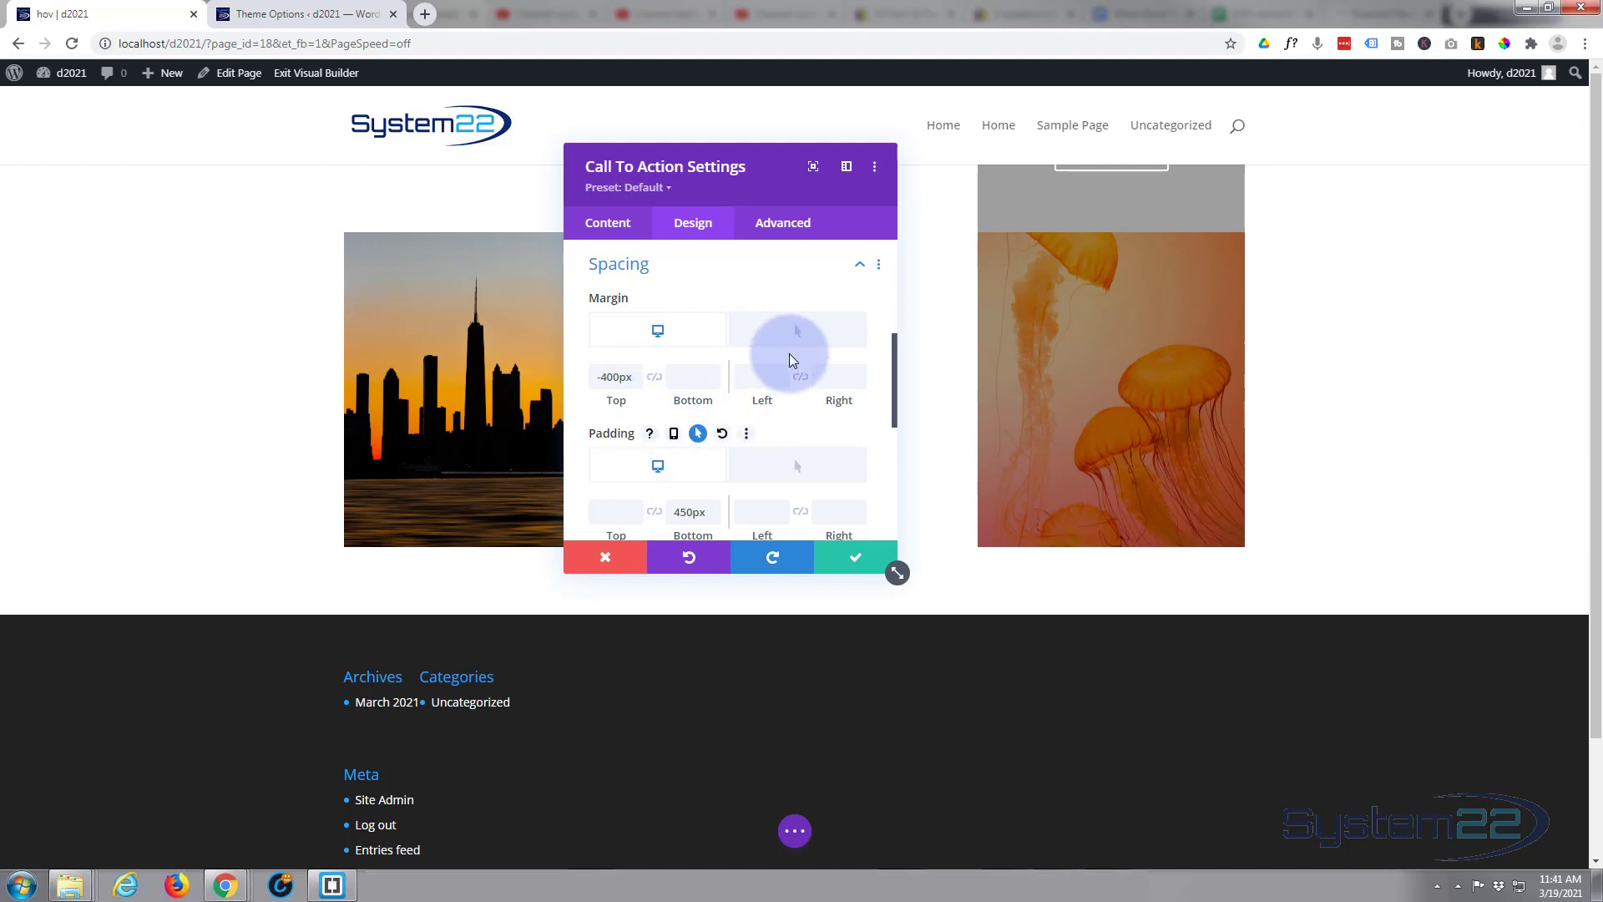
pyautogui.click(798, 341)
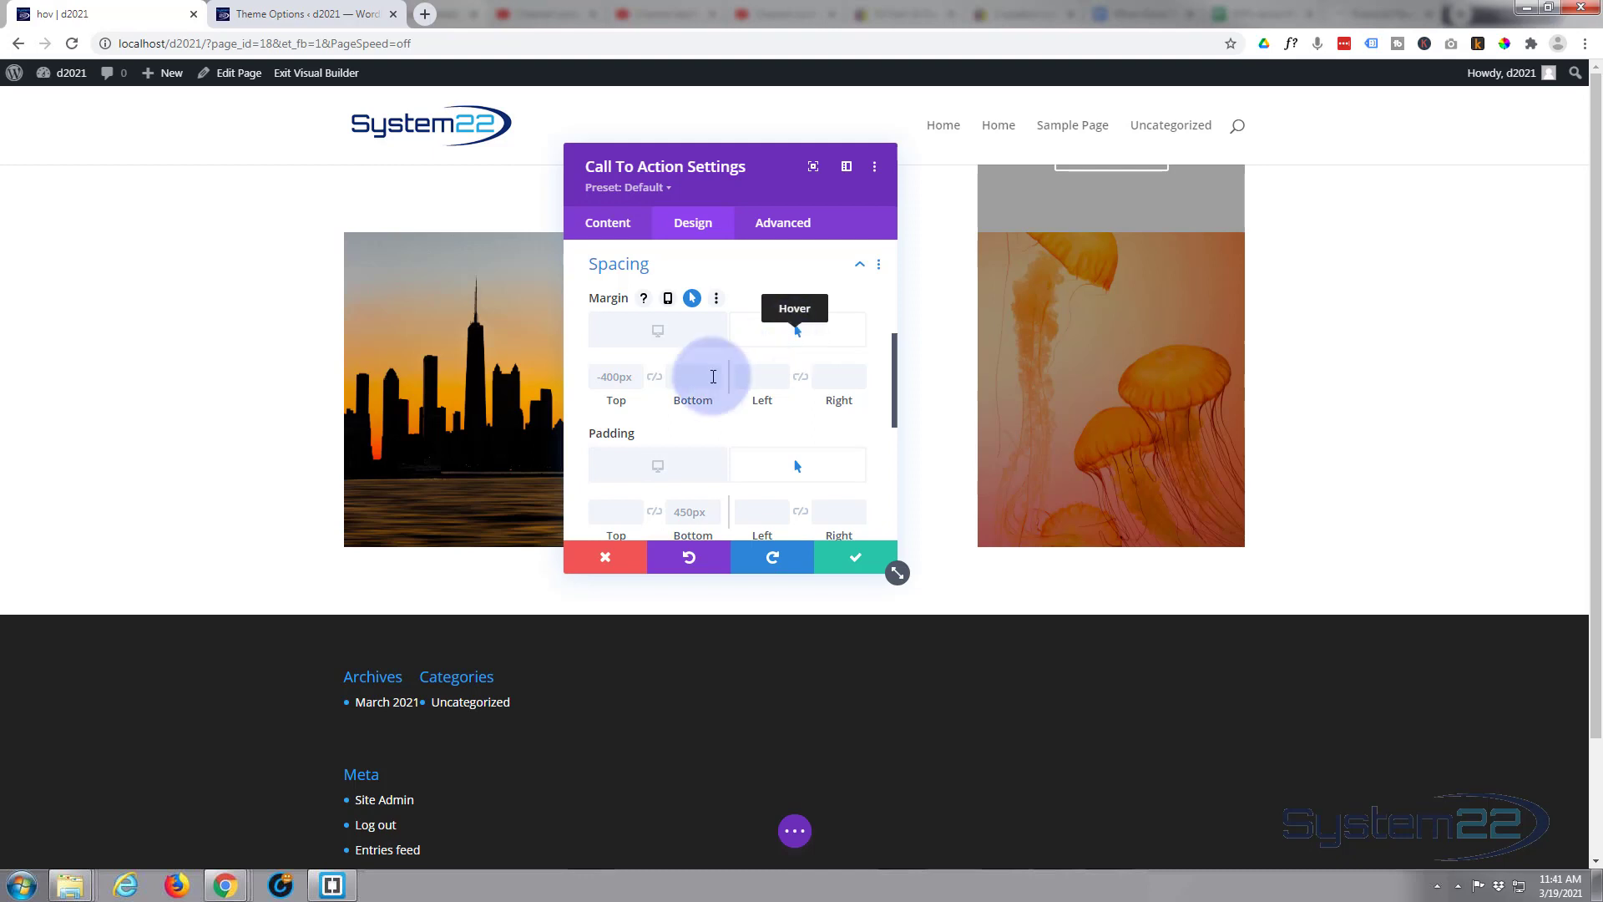
pyautogui.click(610, 378)
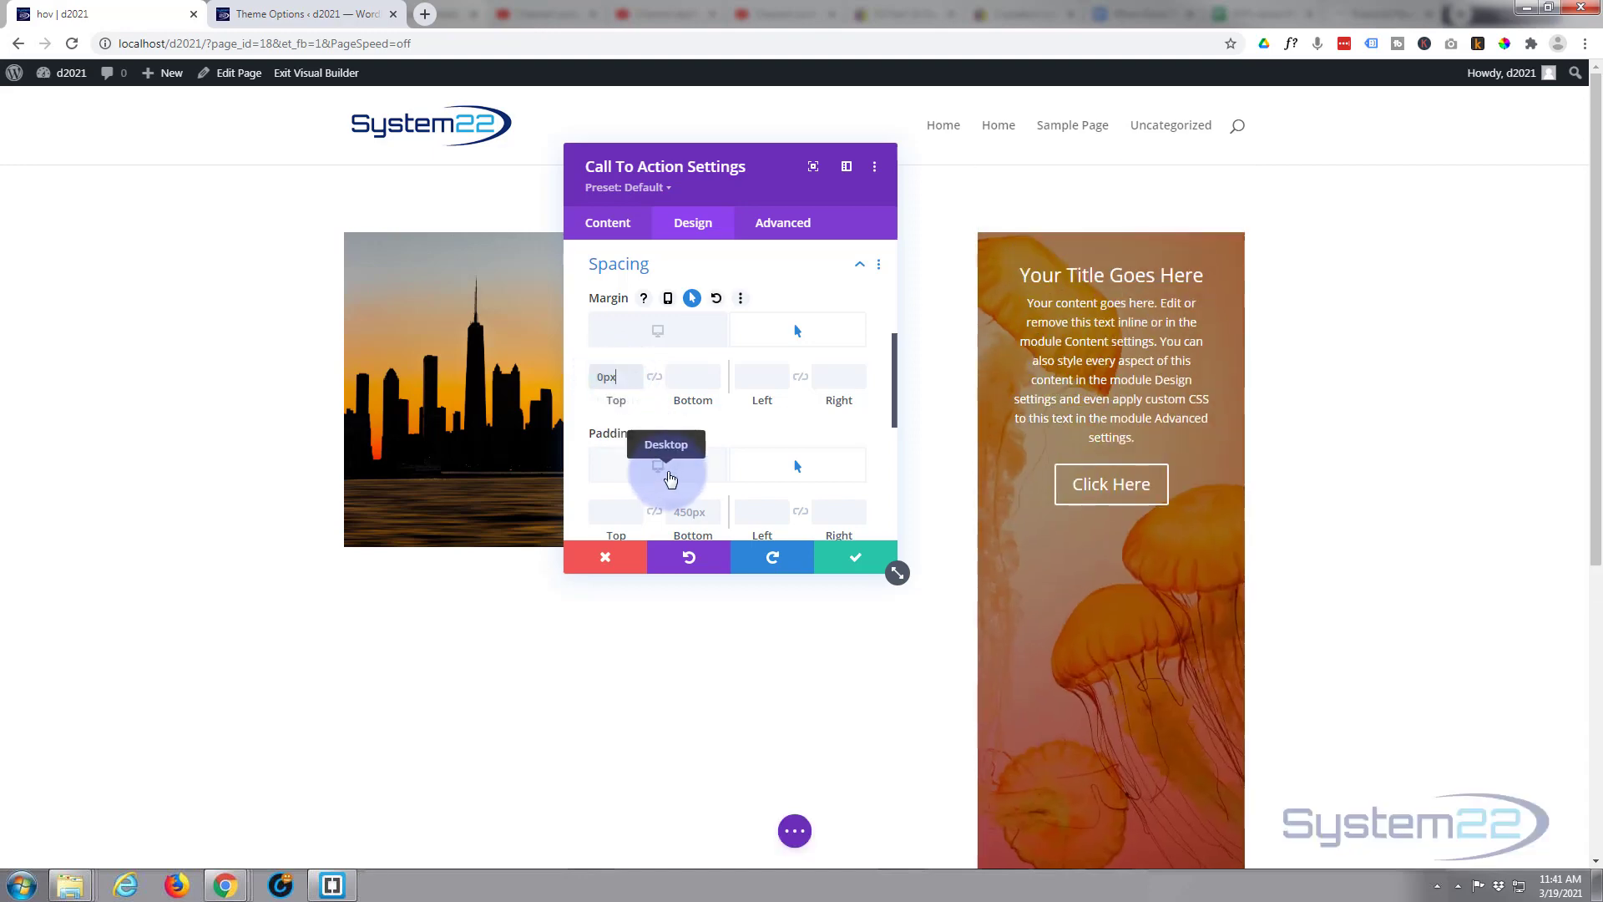
pyautogui.scroll(-2, 698, 443)
pyautogui.click(683, 430)
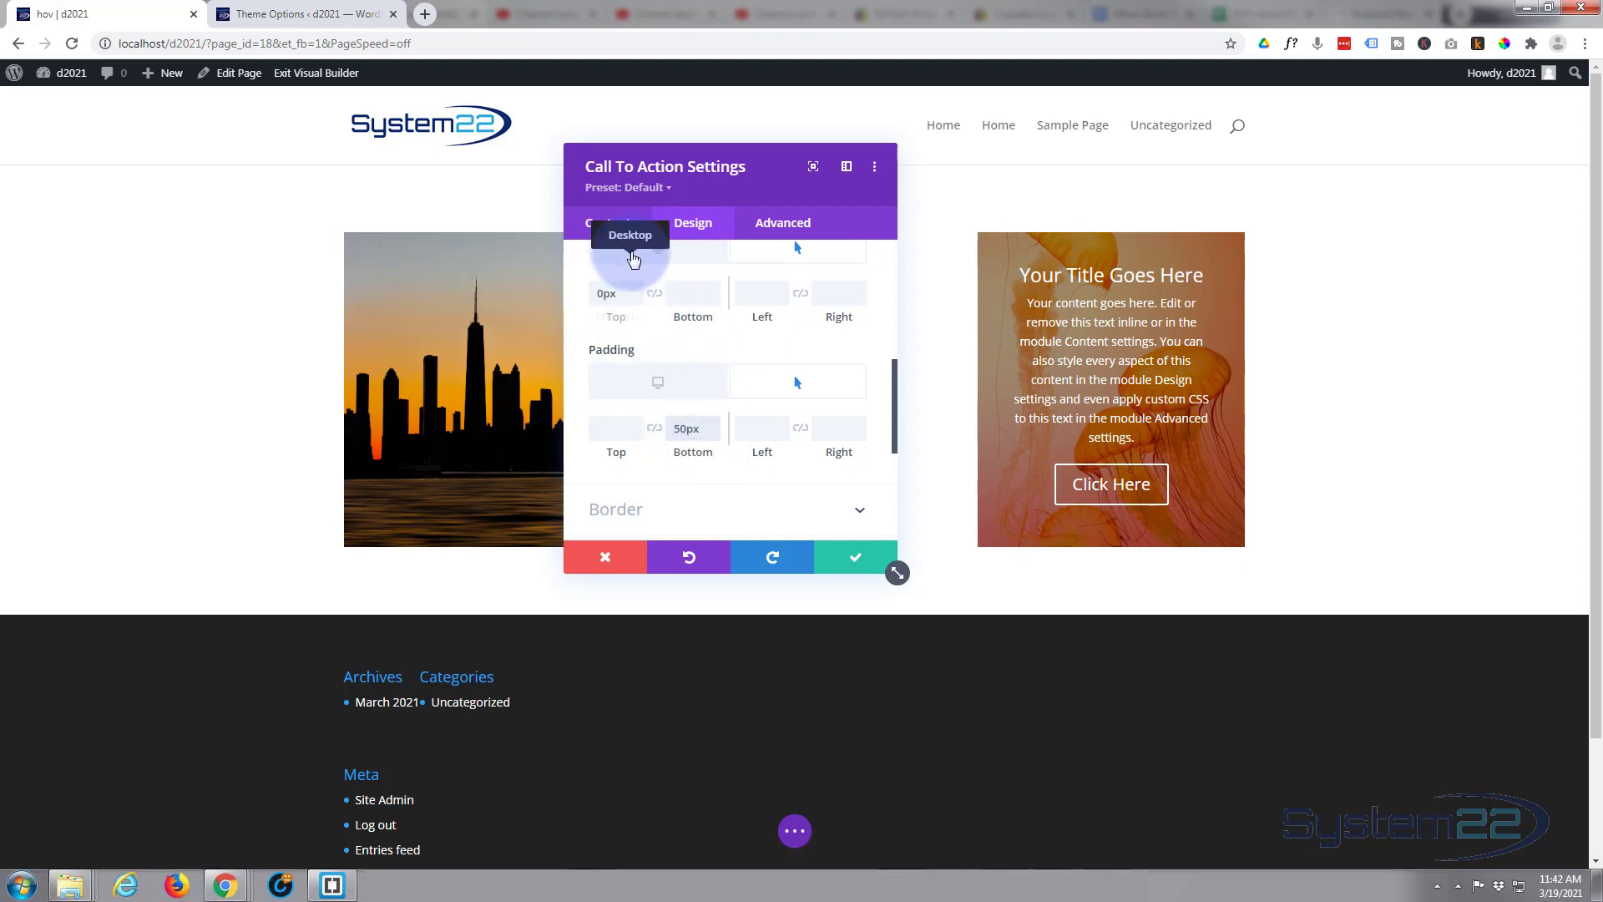
pyautogui.click(634, 261)
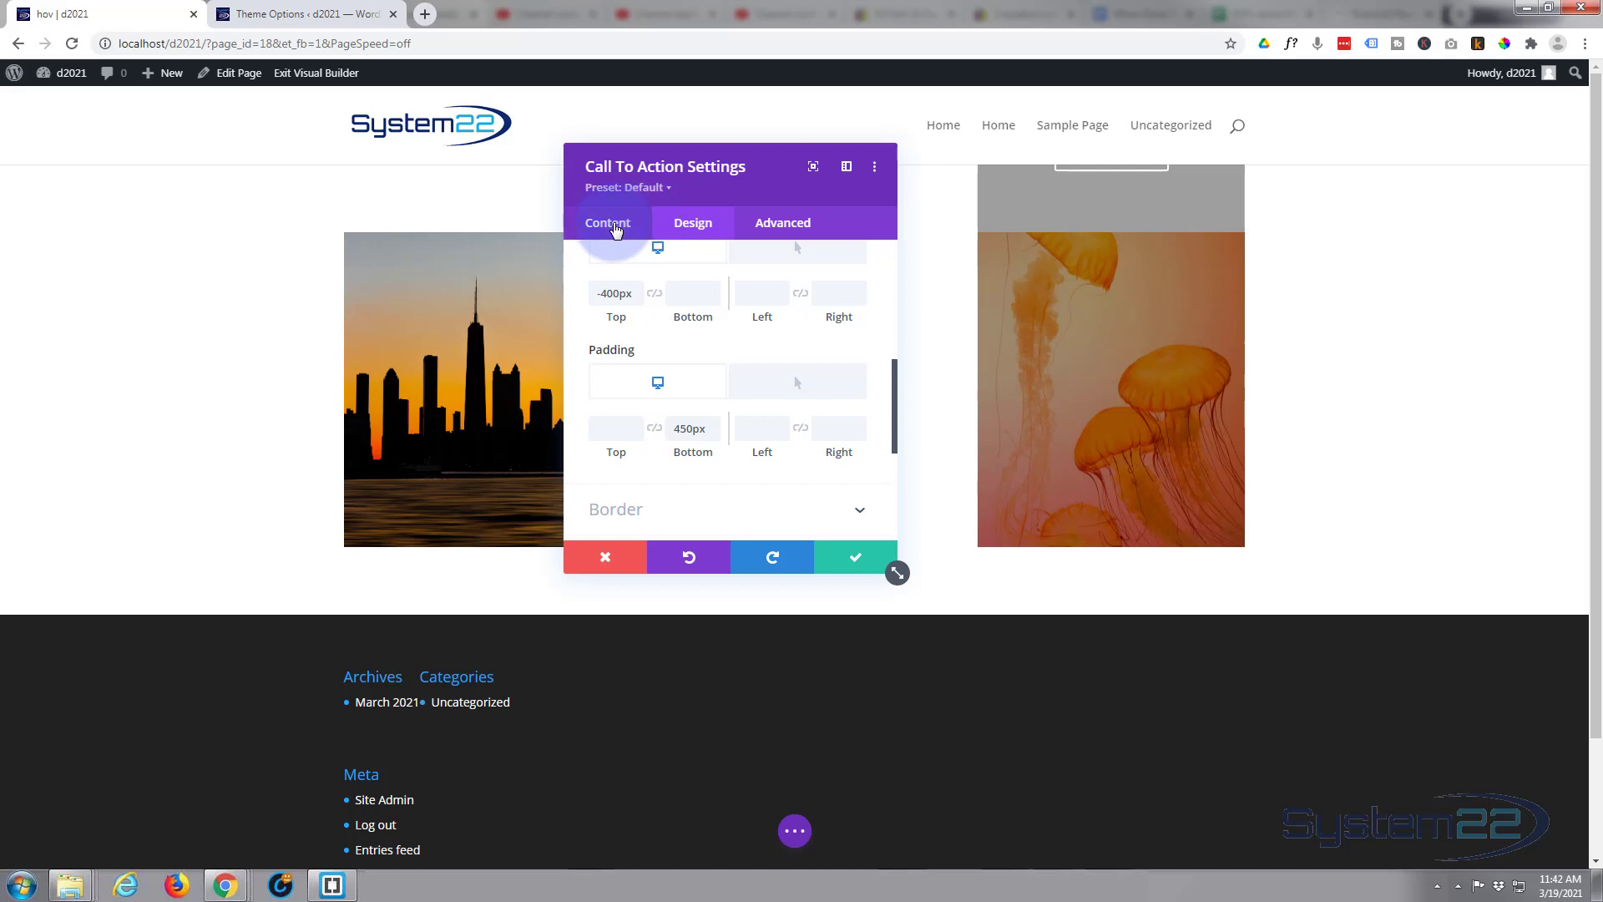
# Turn on hover options for the module's background and delete the background color of its desktop state
pyautogui.click(616, 229)
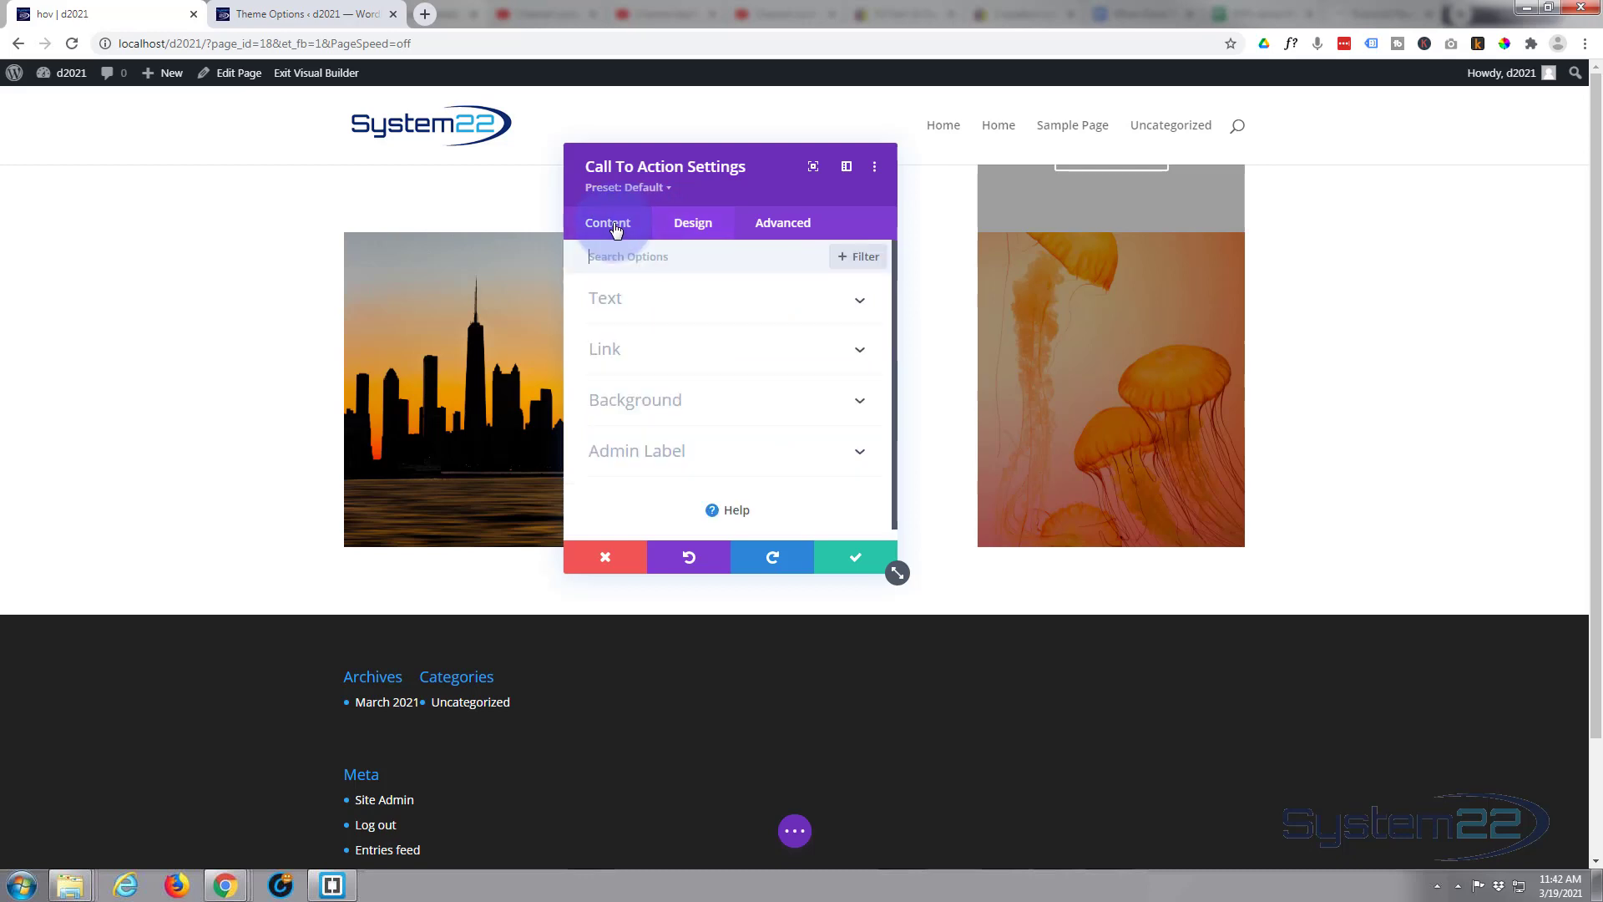
pyautogui.click(679, 409)
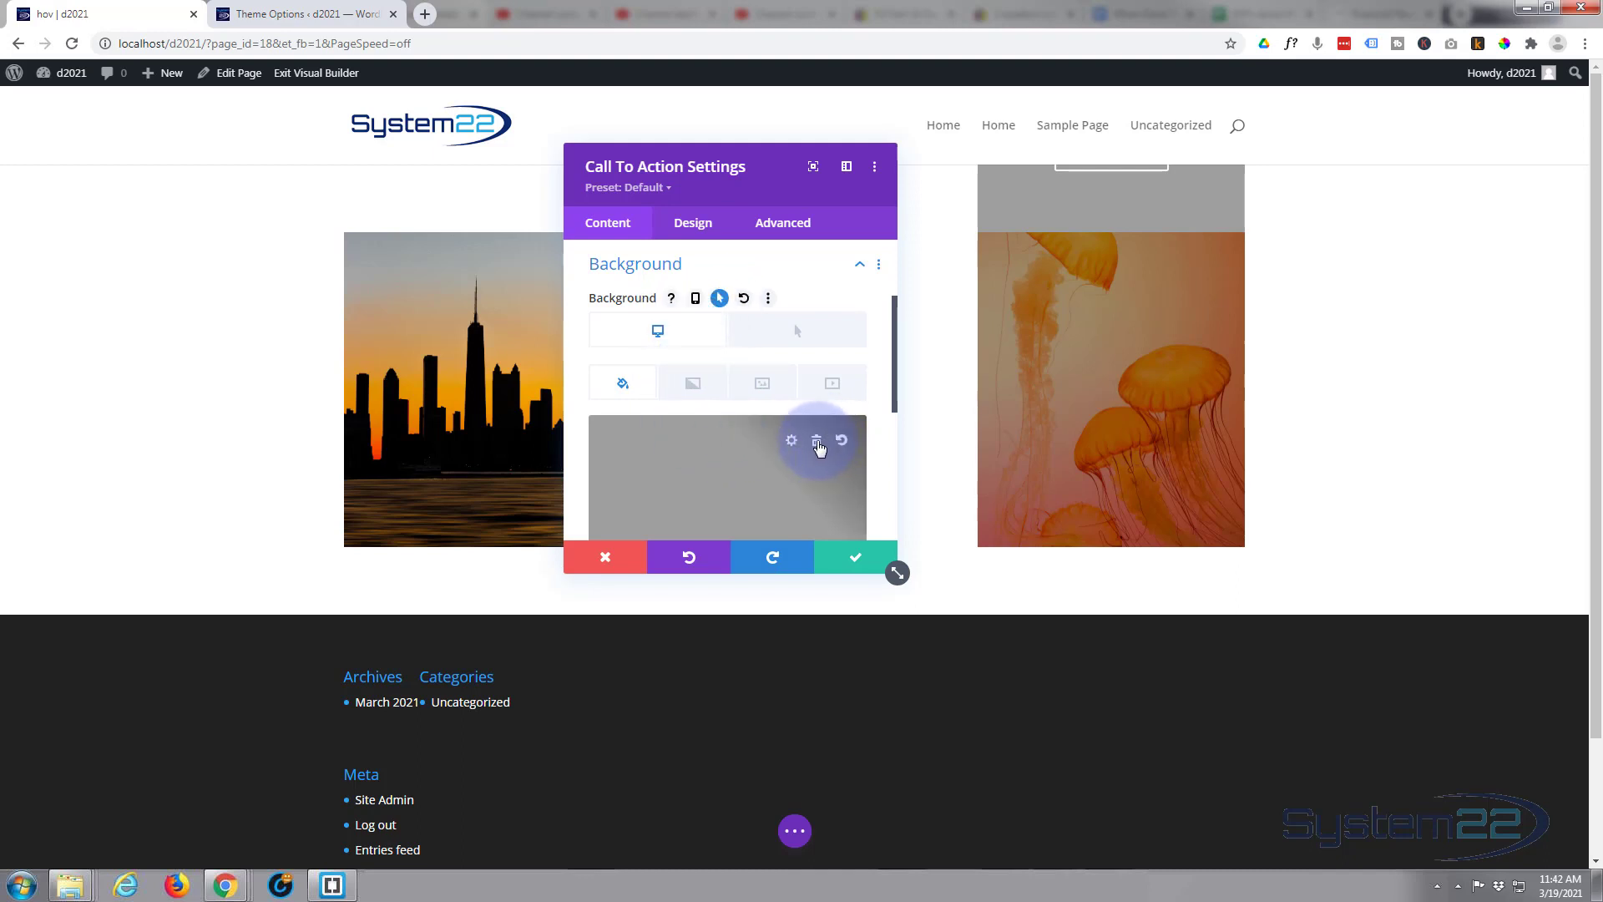
pyautogui.click(820, 448)
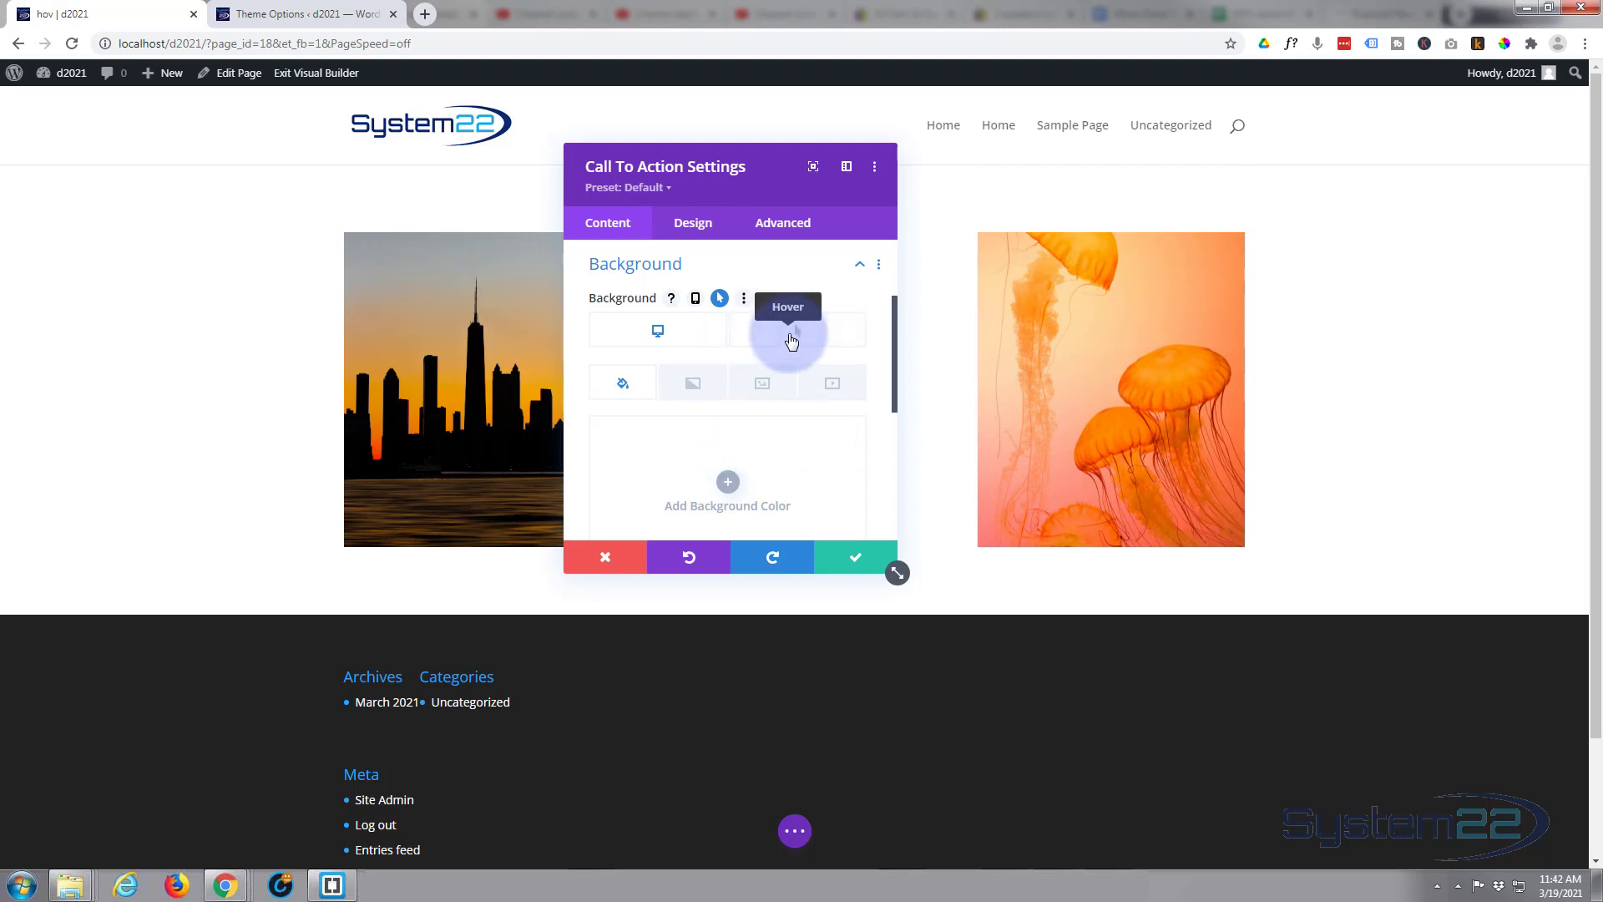
# Set the module's hover background to semi-transparent black, rgba(0,0,0,0.46), and return to the desktop state
pyautogui.click(791, 339)
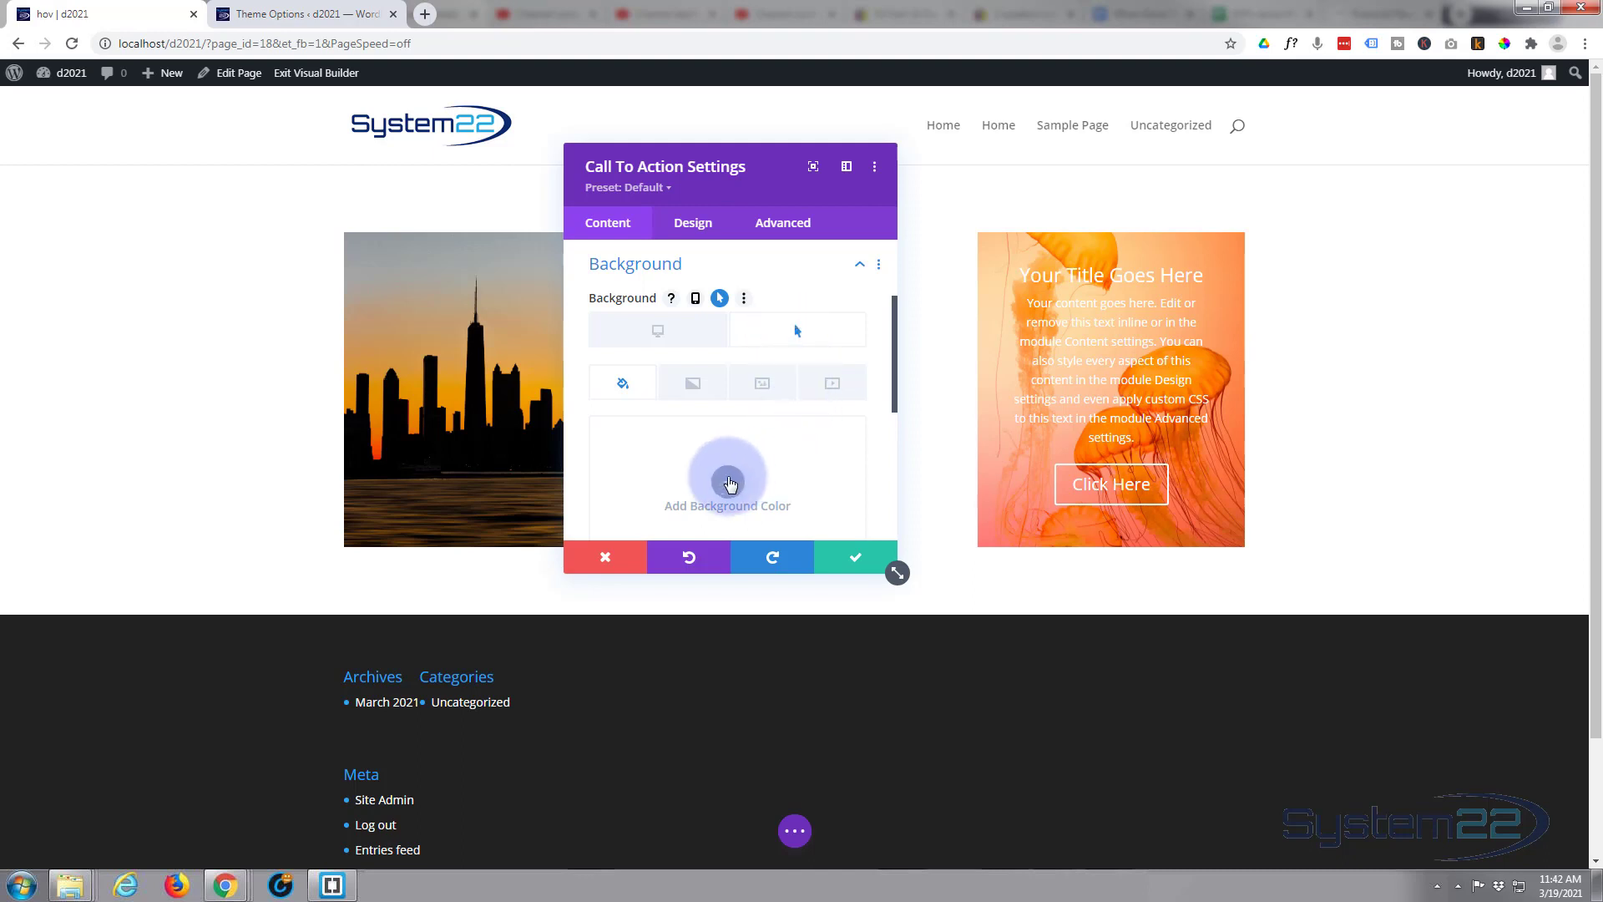
pyautogui.click(728, 482)
pyautogui.scroll(-2, 724, 476)
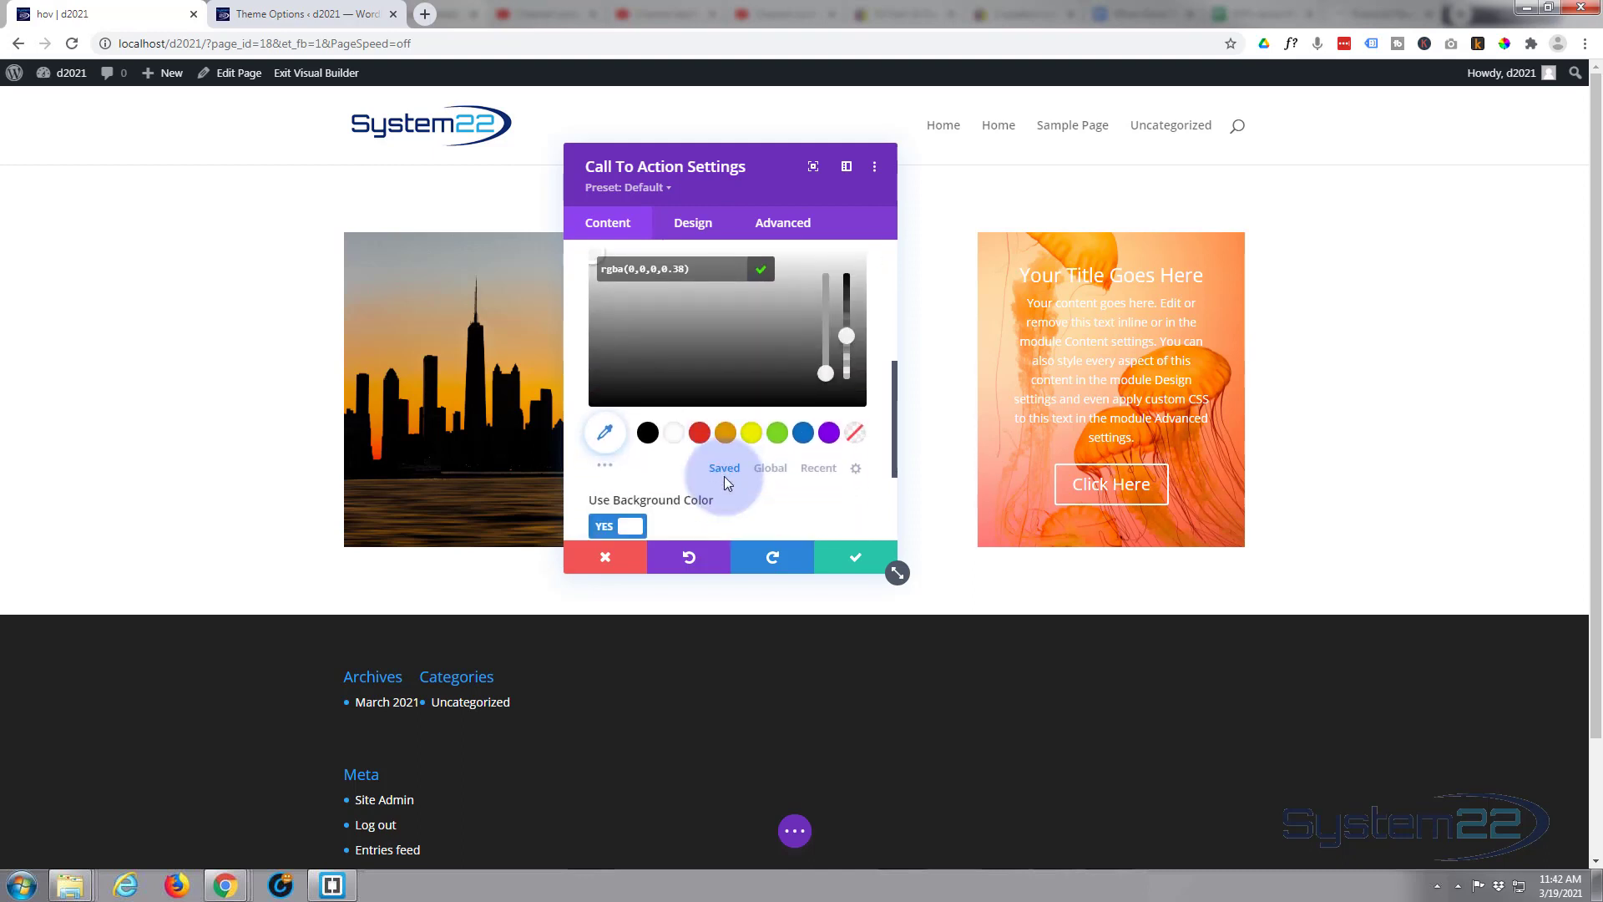
pyautogui.click(650, 434)
pyautogui.moveTo(801, 357)
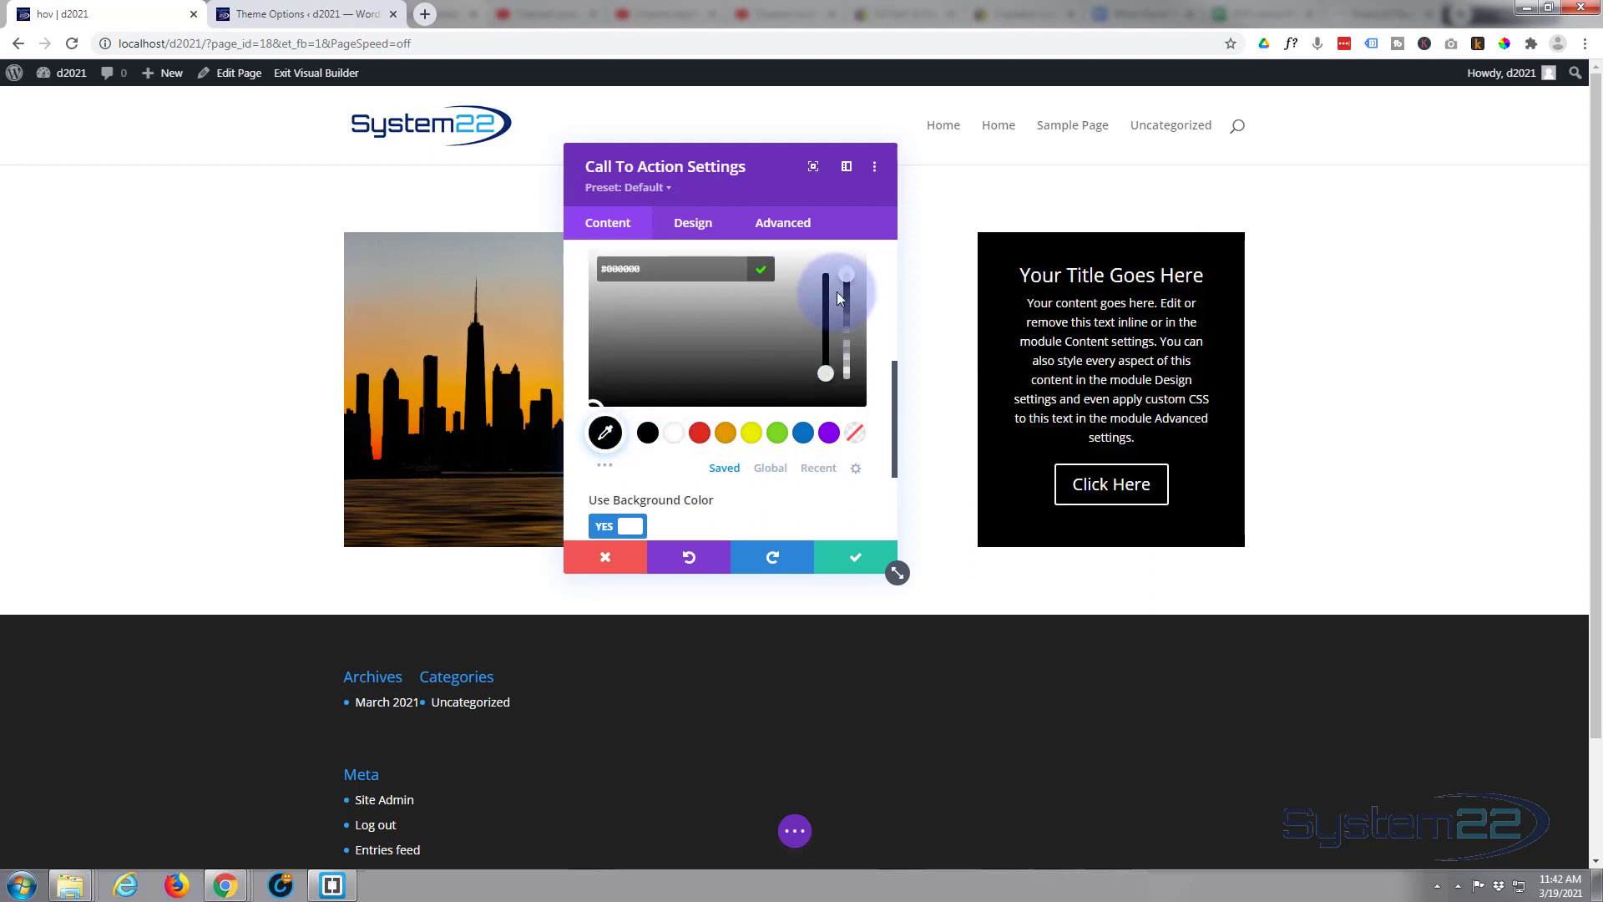
pyautogui.moveTo(848, 298); pyautogui.dragTo(843, 339)
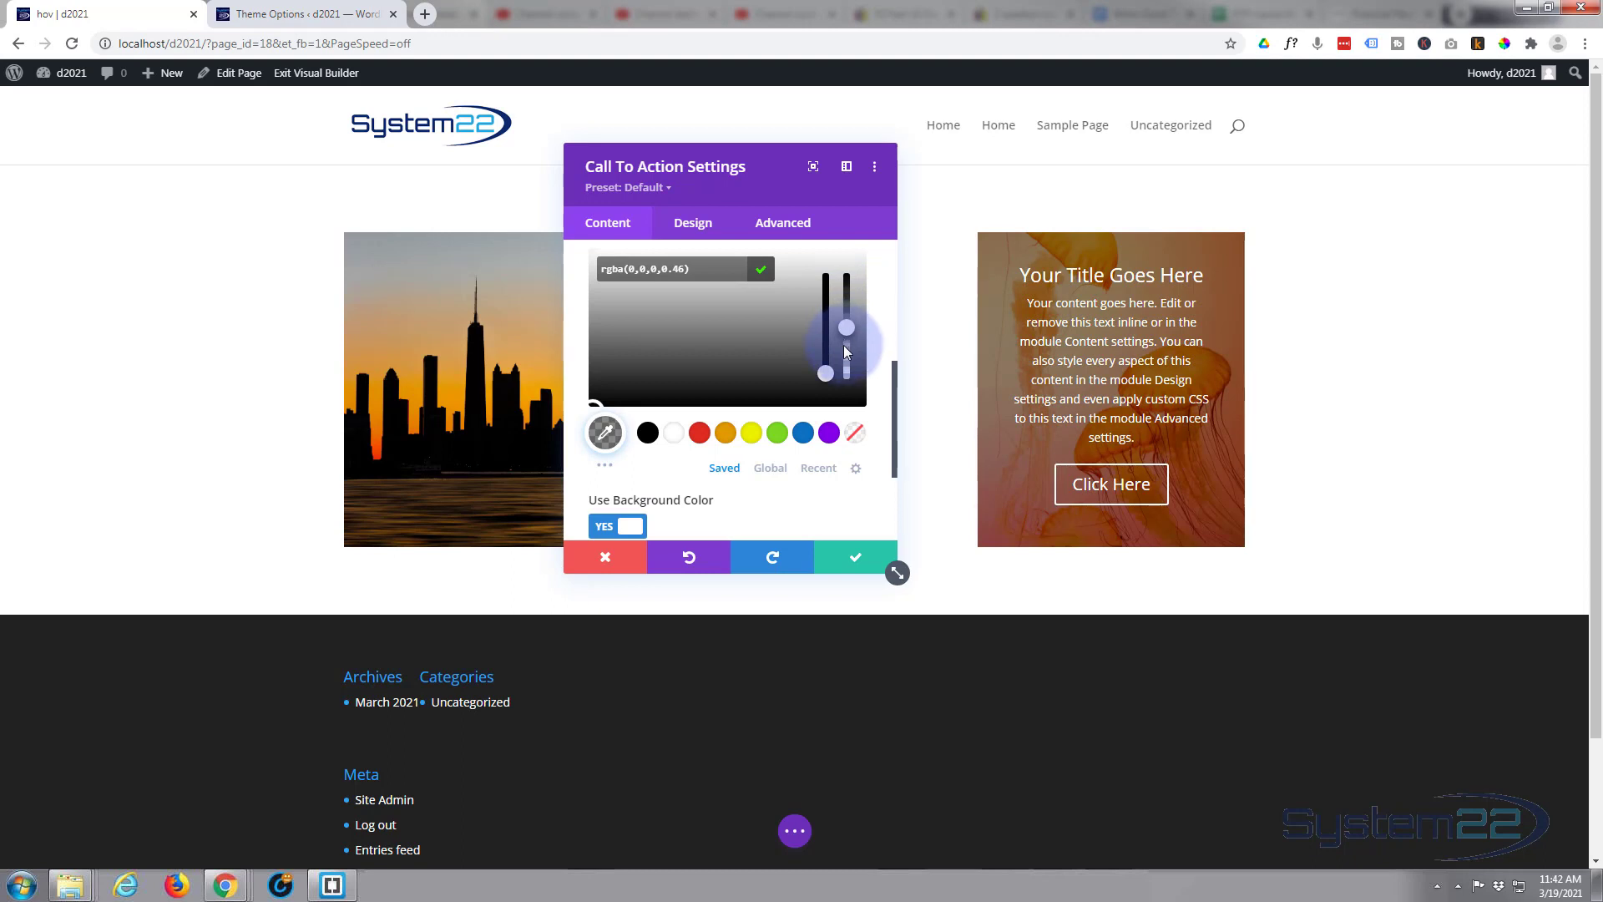
pyautogui.moveTo(843, 339); pyautogui.dragTo(844, 339)
pyautogui.scroll(2, 756, 385)
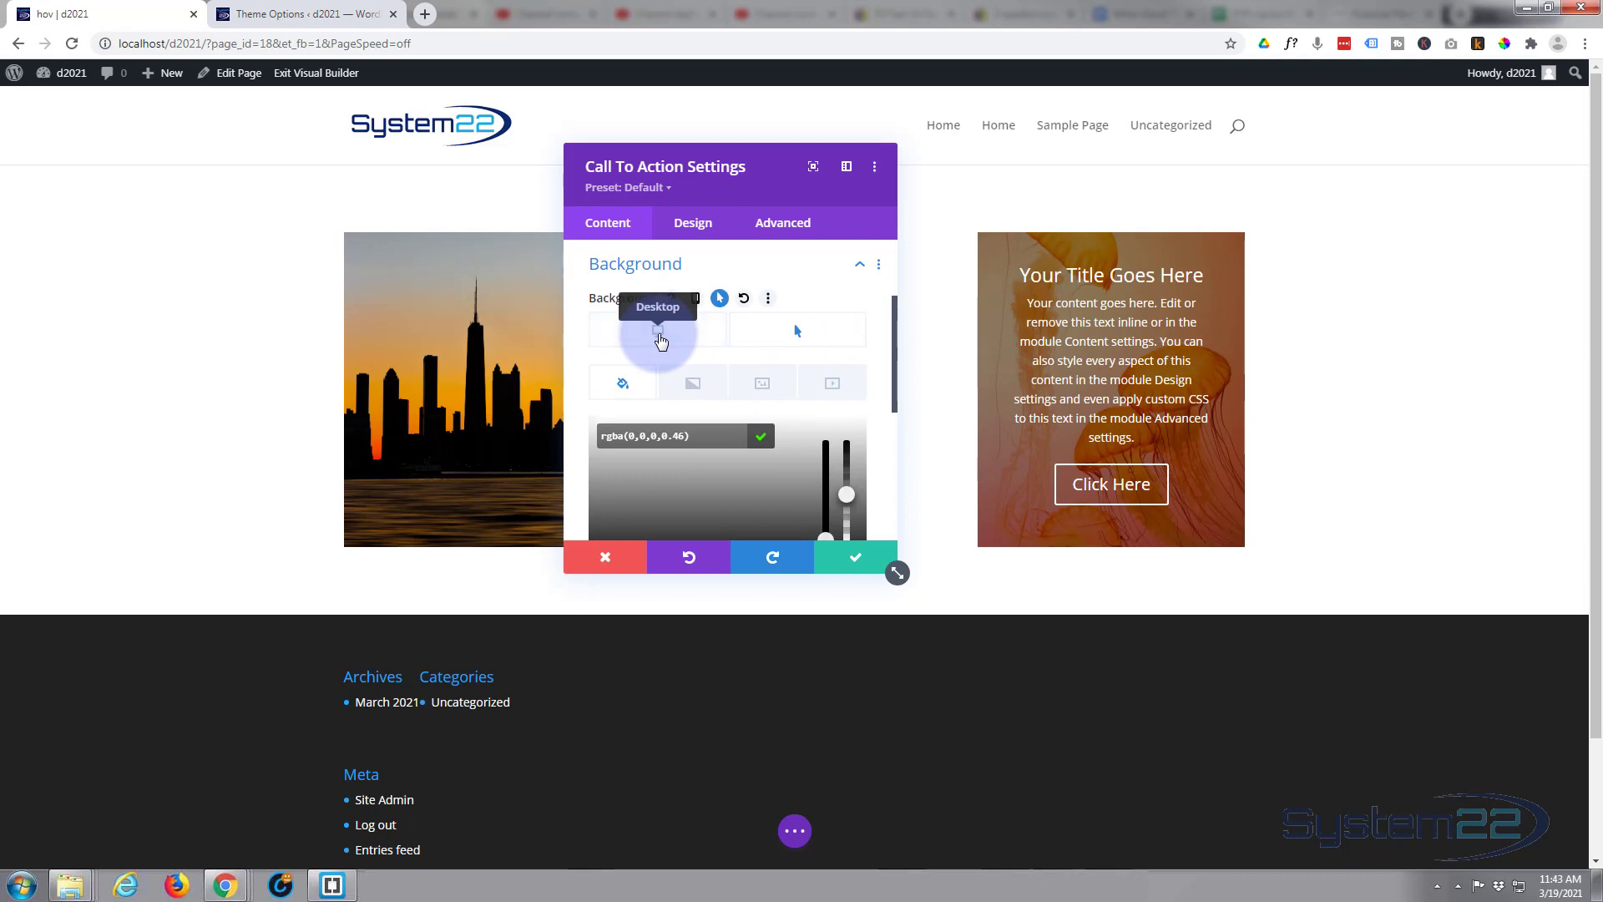
pyautogui.click(659, 334)
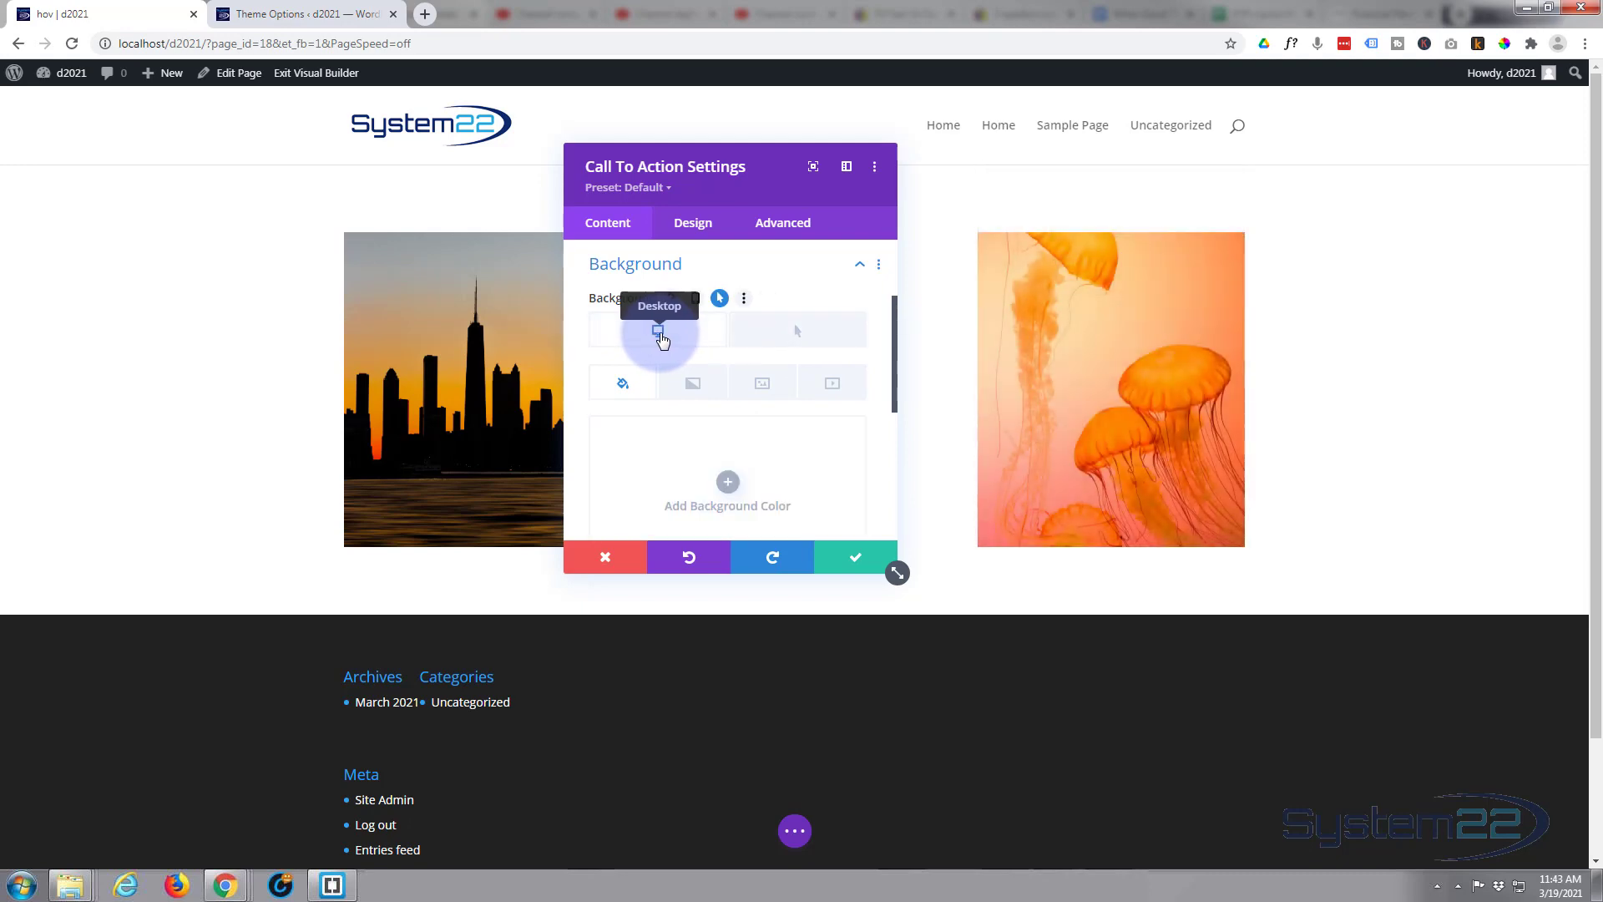
# Compare the module's hover and desktop background states on the jellyfish column
pyautogui.click(790, 338)
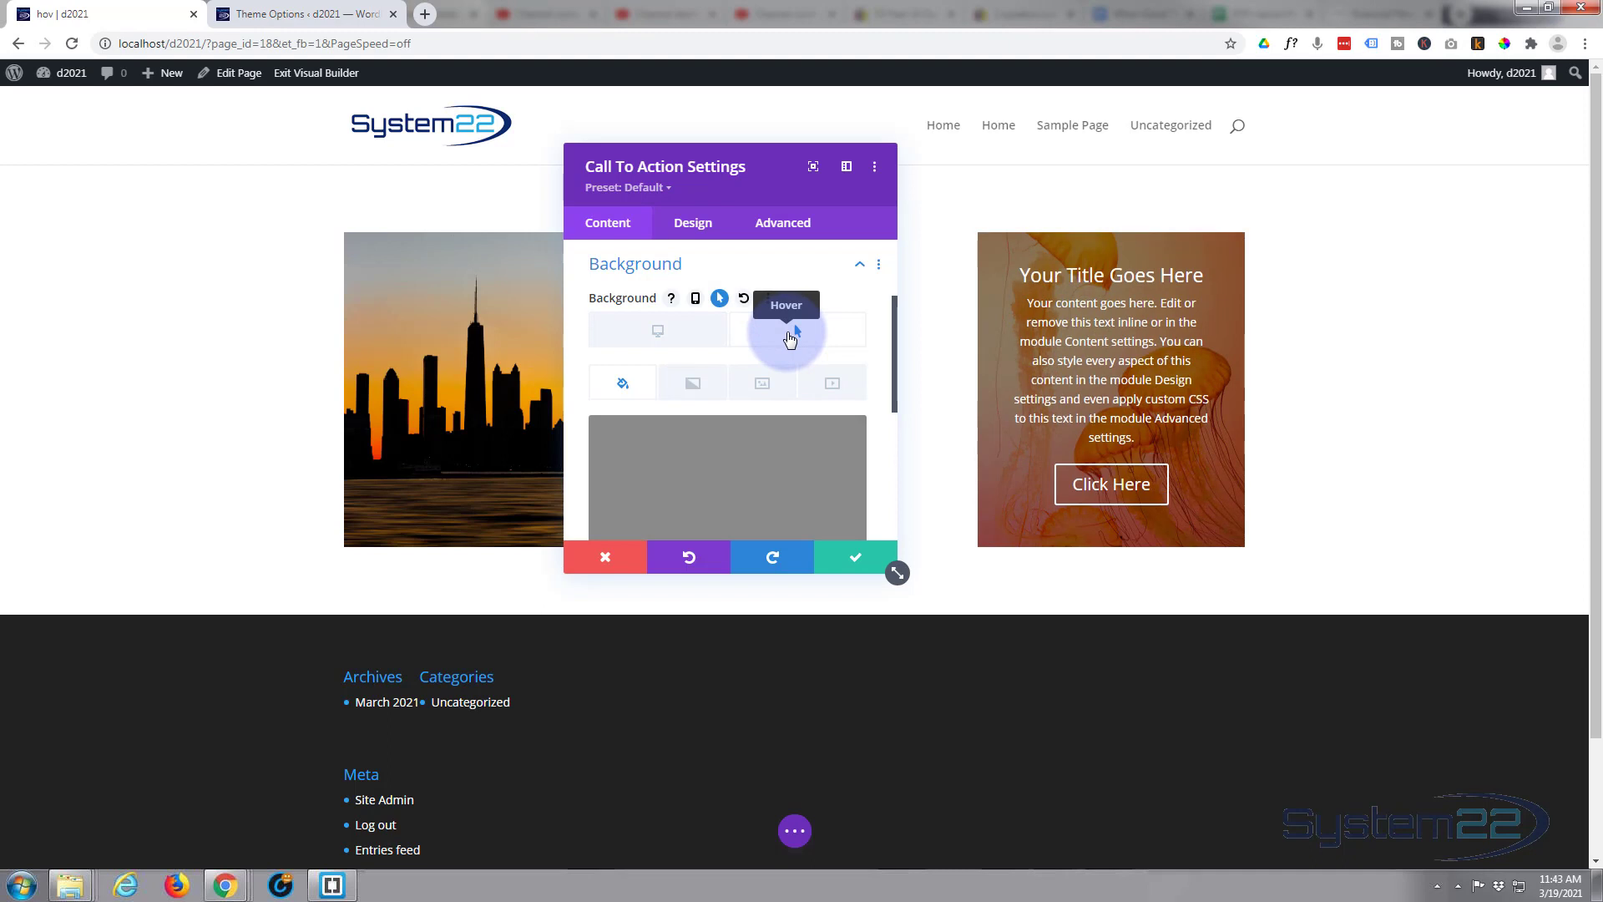
pyautogui.click(676, 340)
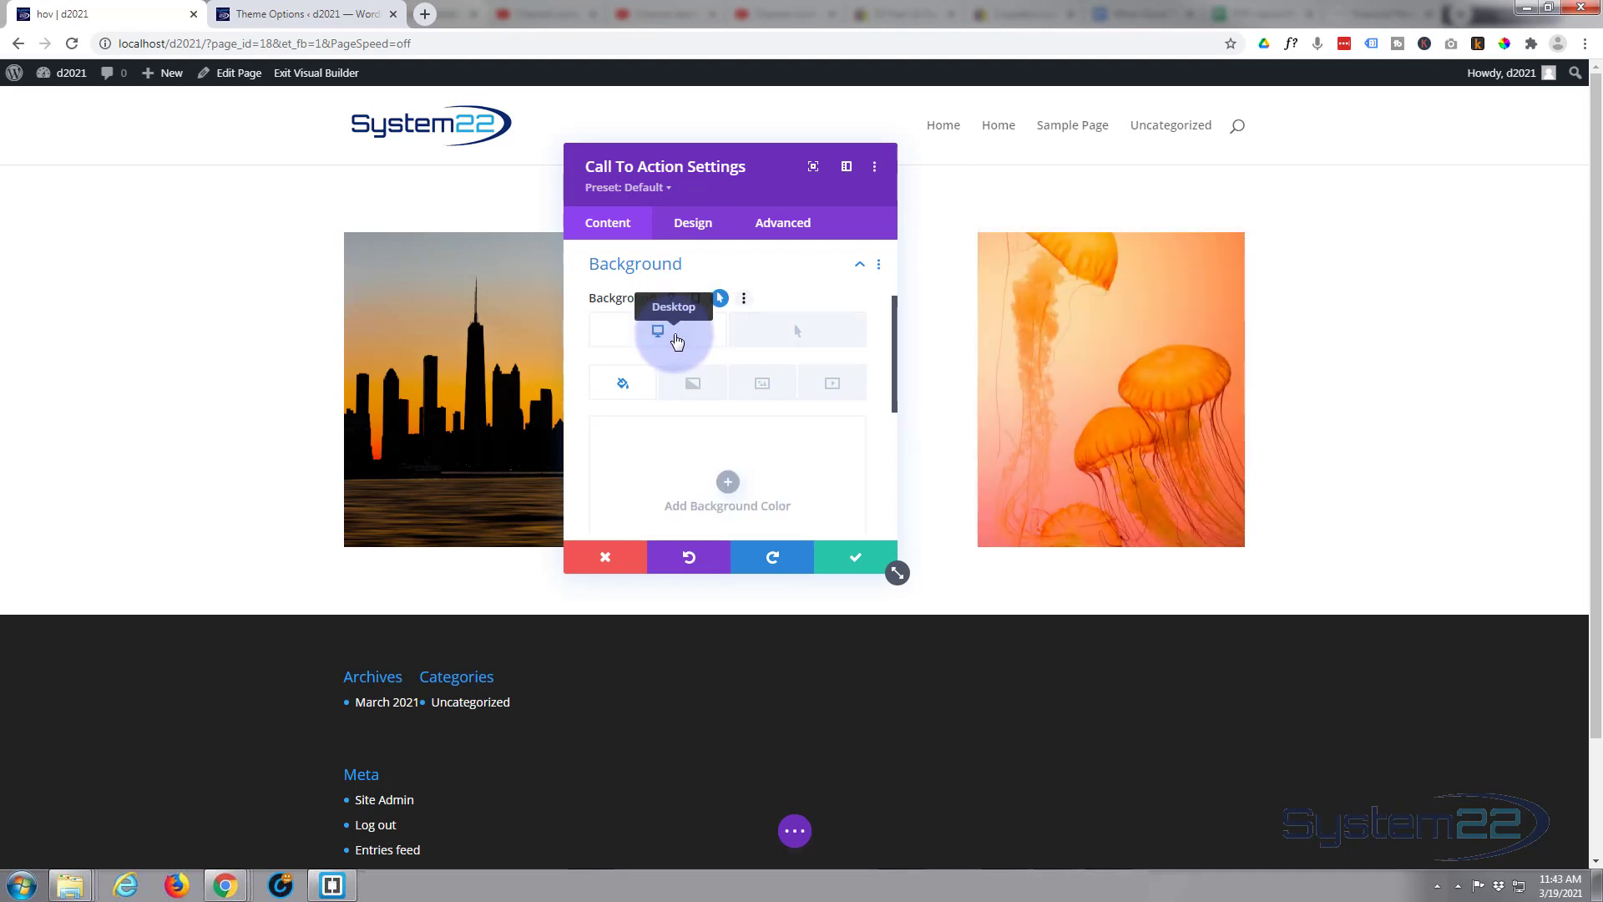
pyautogui.click(776, 340)
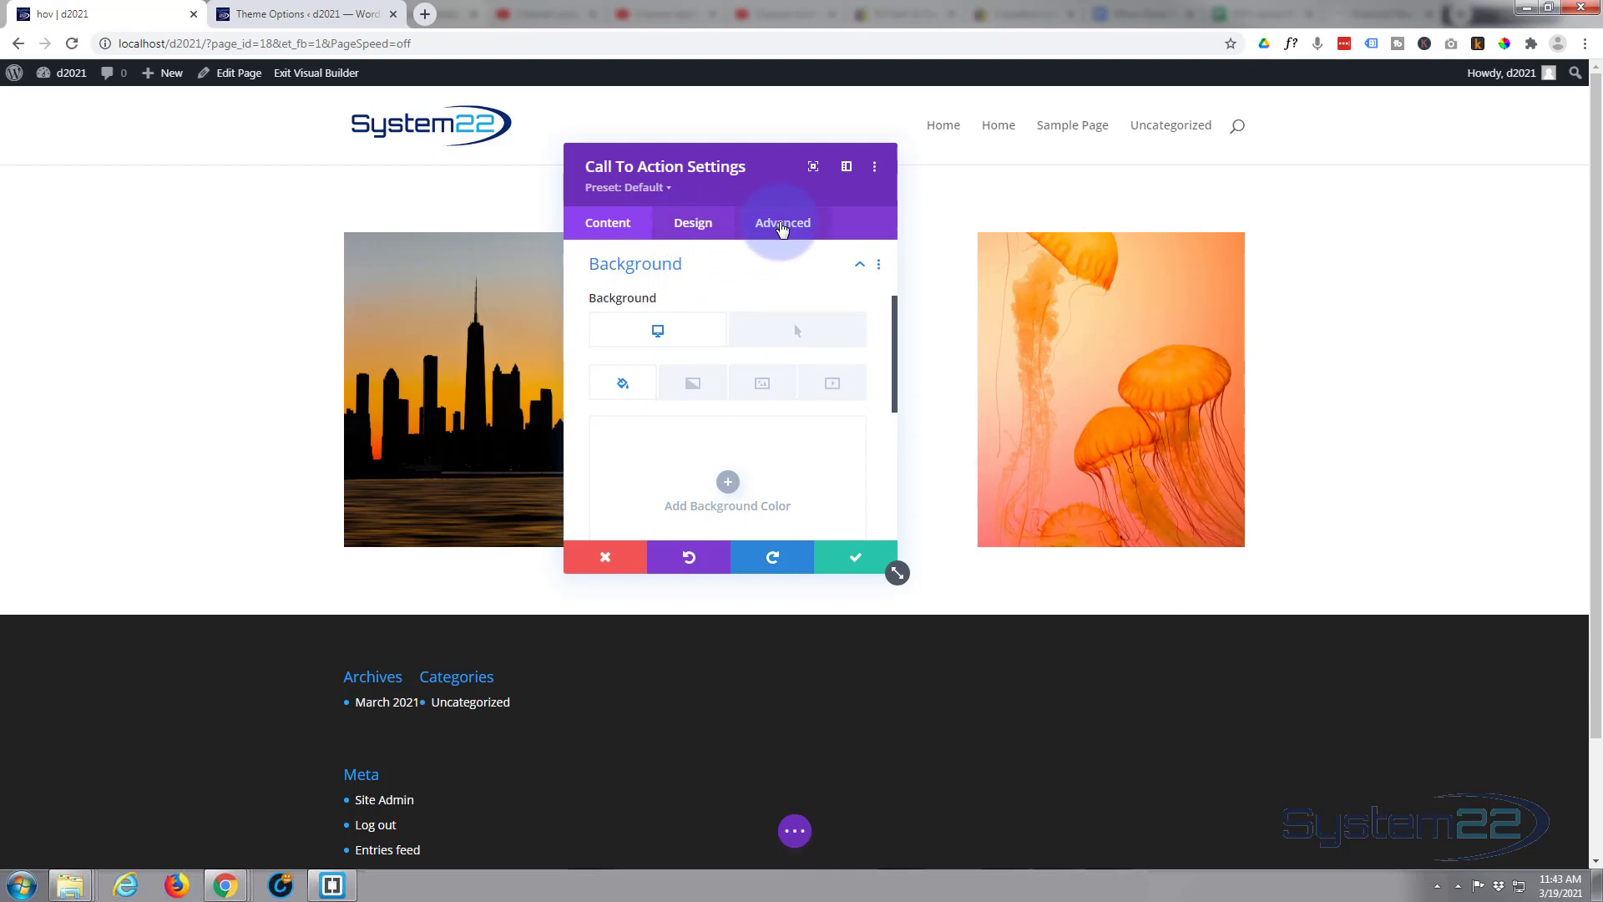
# Set the Call To Action module's transition duration to 750ms
pyautogui.click(782, 230)
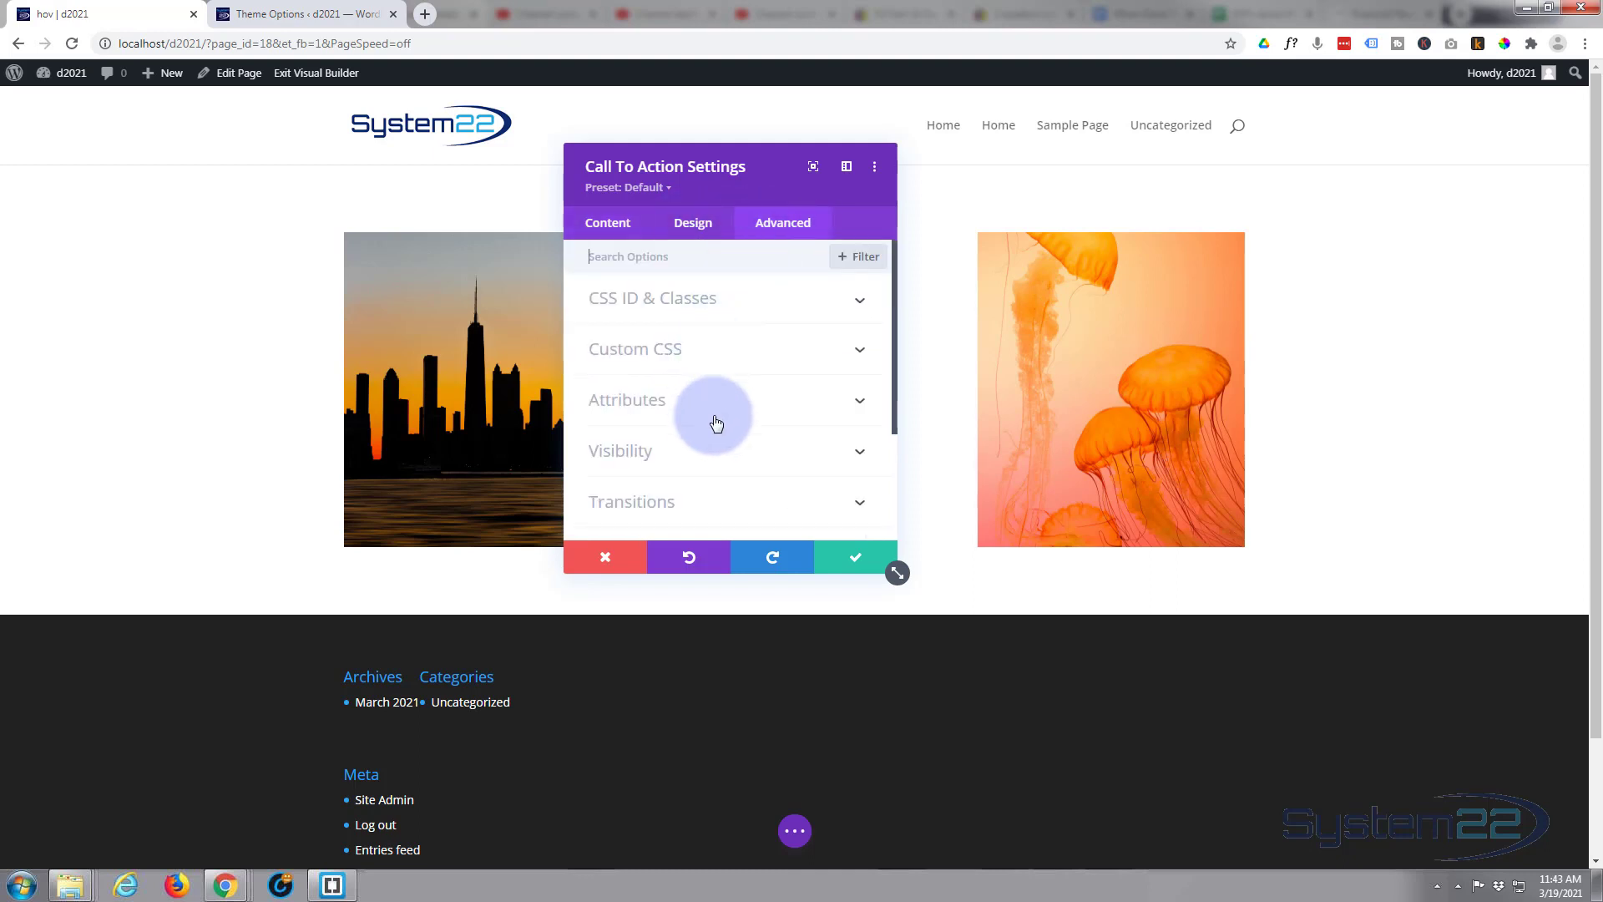
pyautogui.click(703, 504)
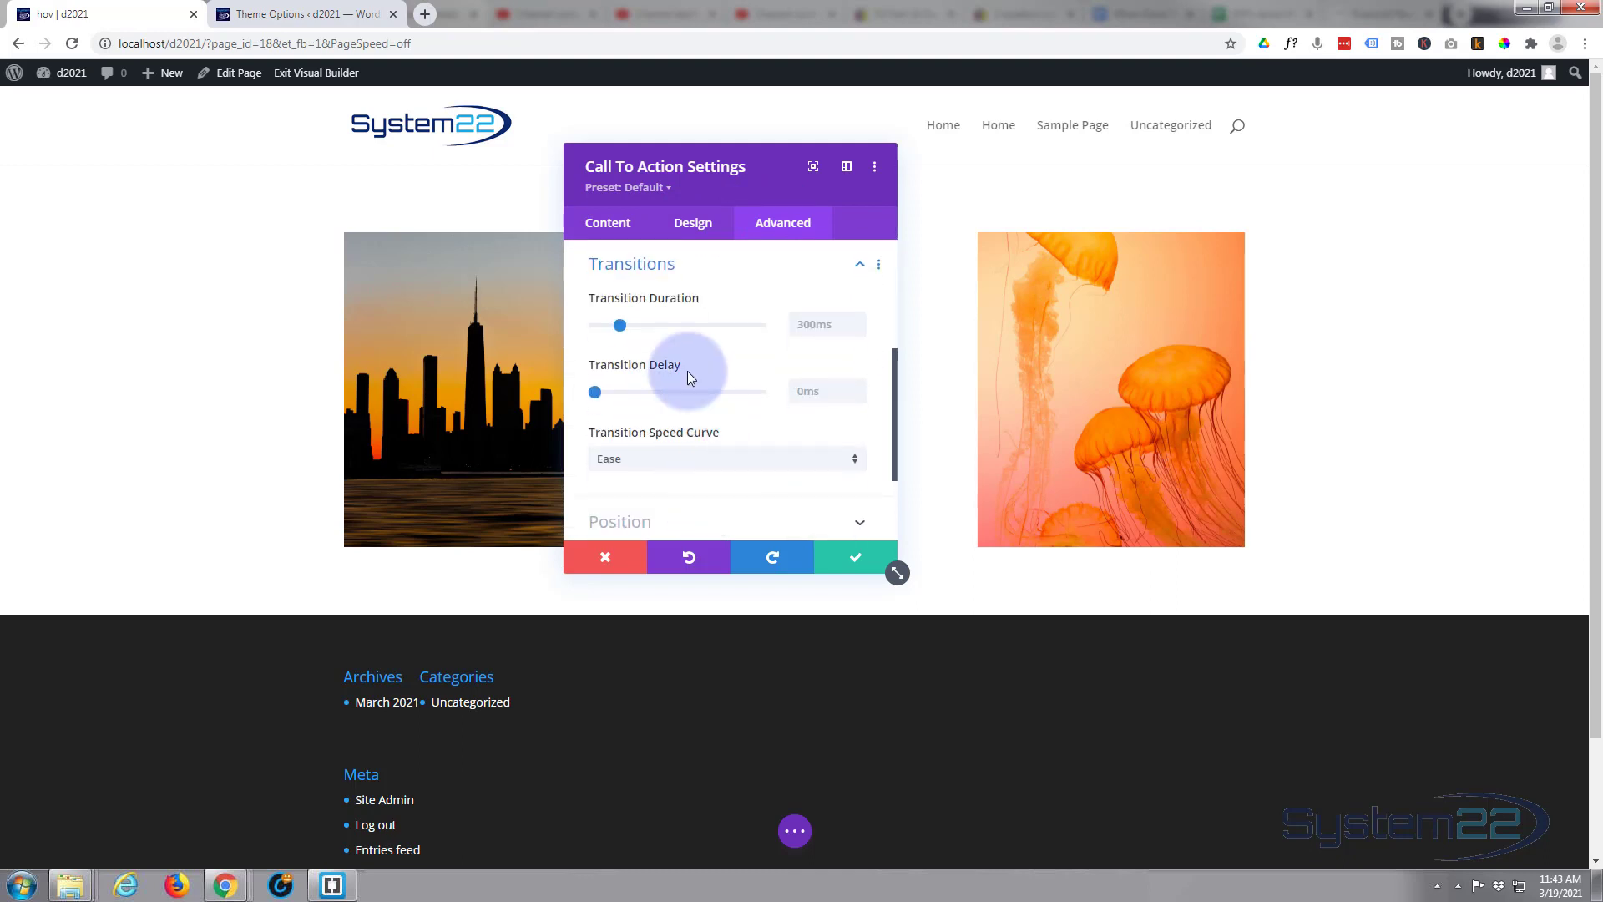
pyautogui.moveTo(668, 304)
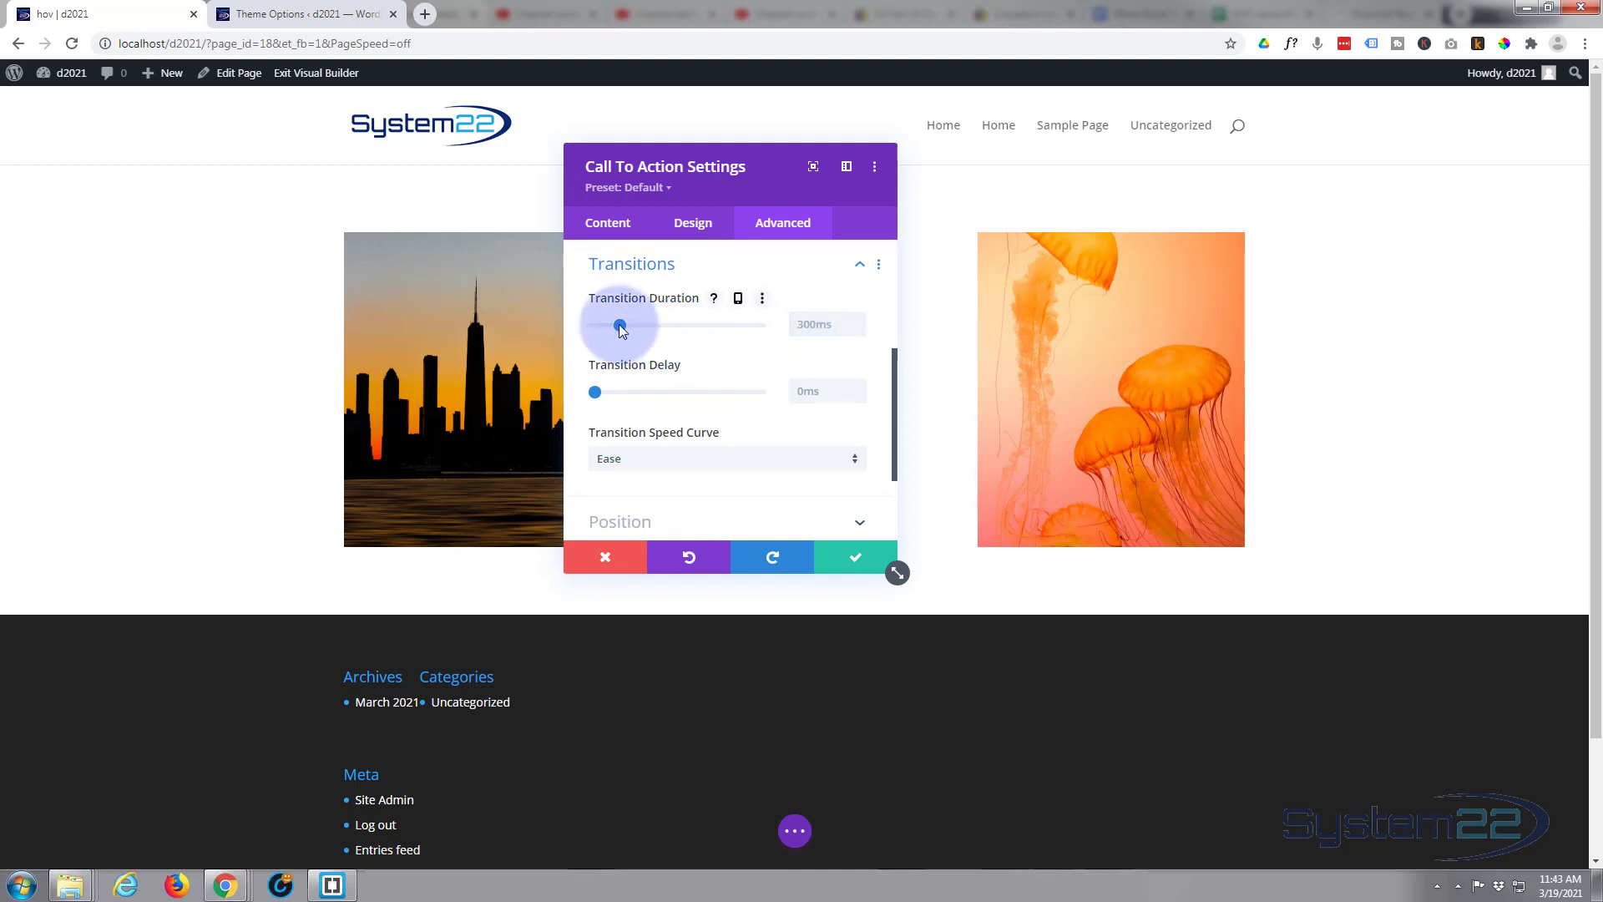
pyautogui.moveTo(620, 330); pyautogui.dragTo(655, 331)
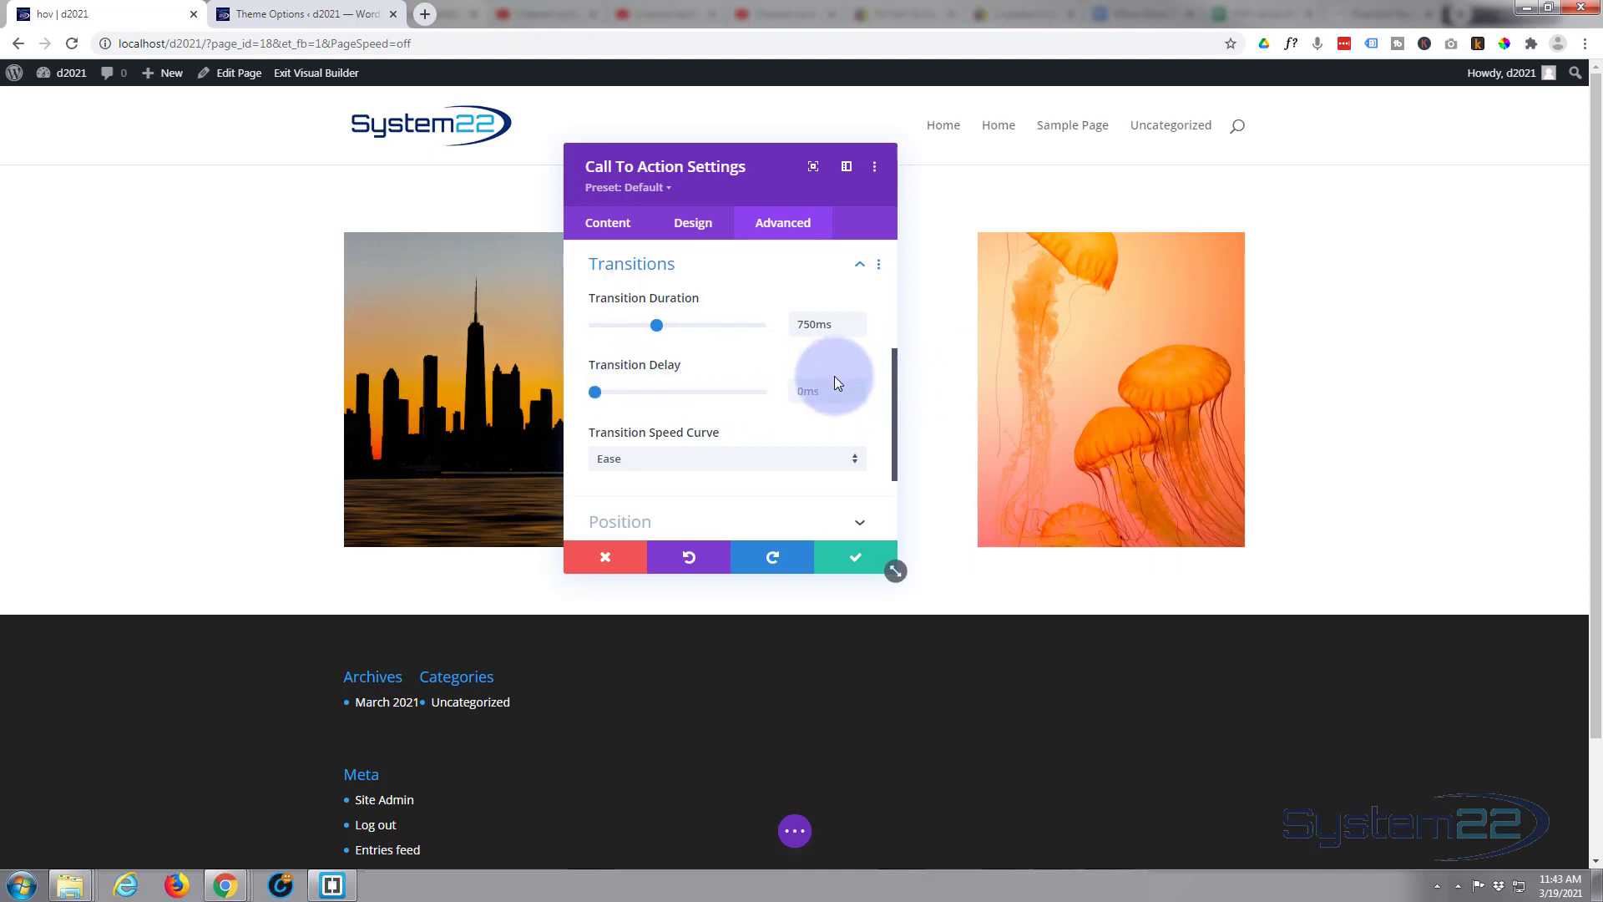
# Set the module's transition speed curve to Ease-In-Out and save the module settings
pyautogui.scroll(-1, 733, 387)
pyautogui.scroll(-1, 732, 384)
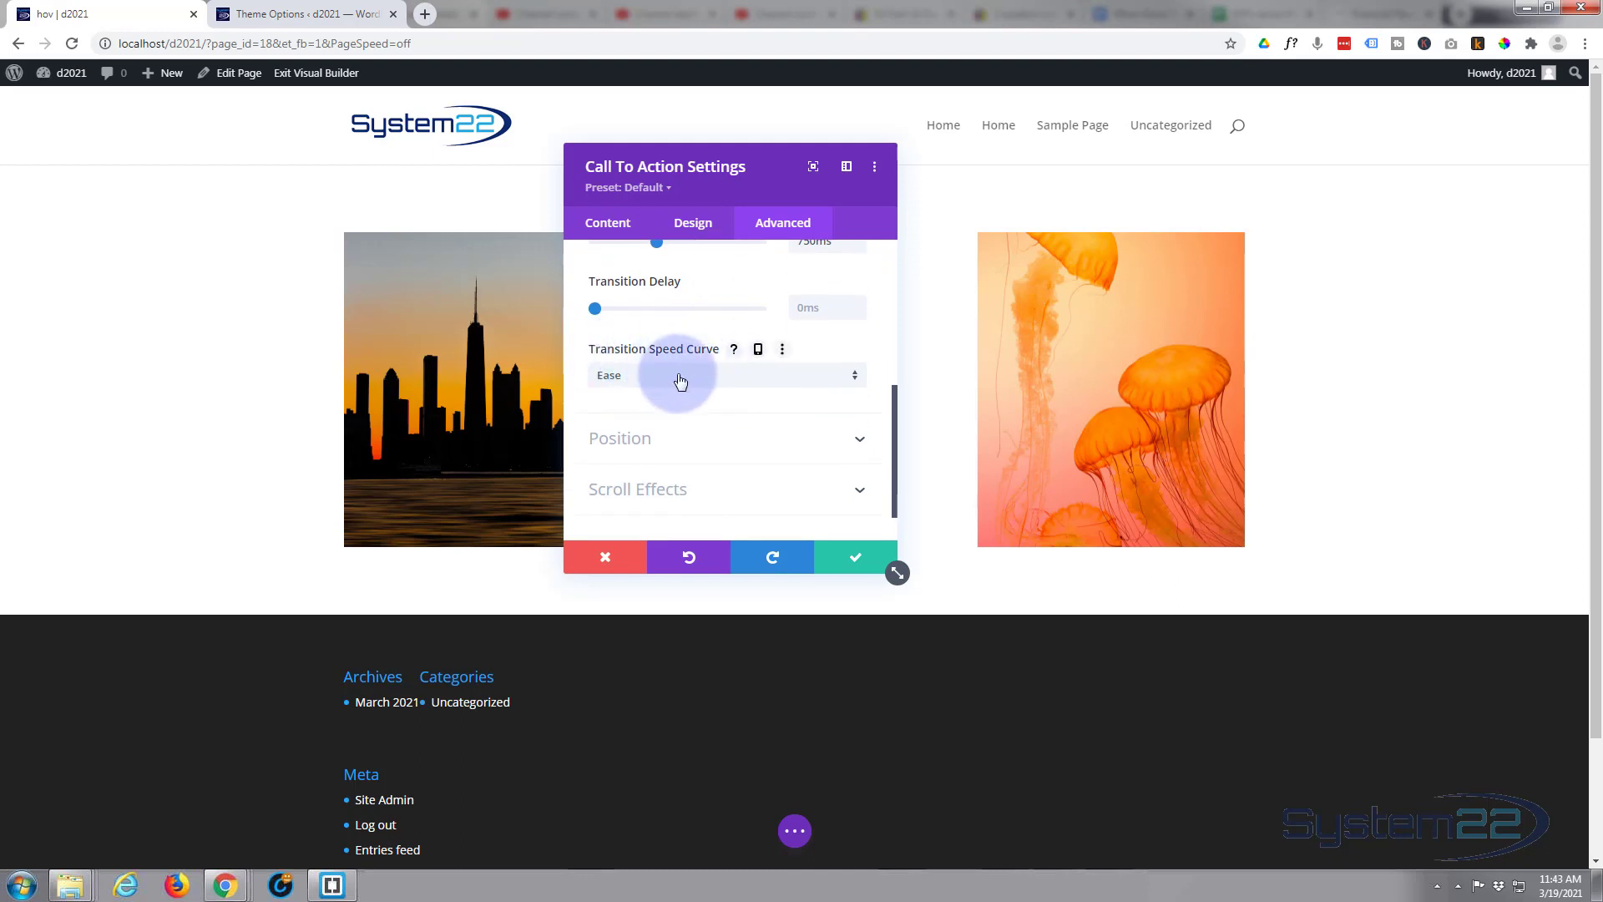
pyautogui.click(698, 377)
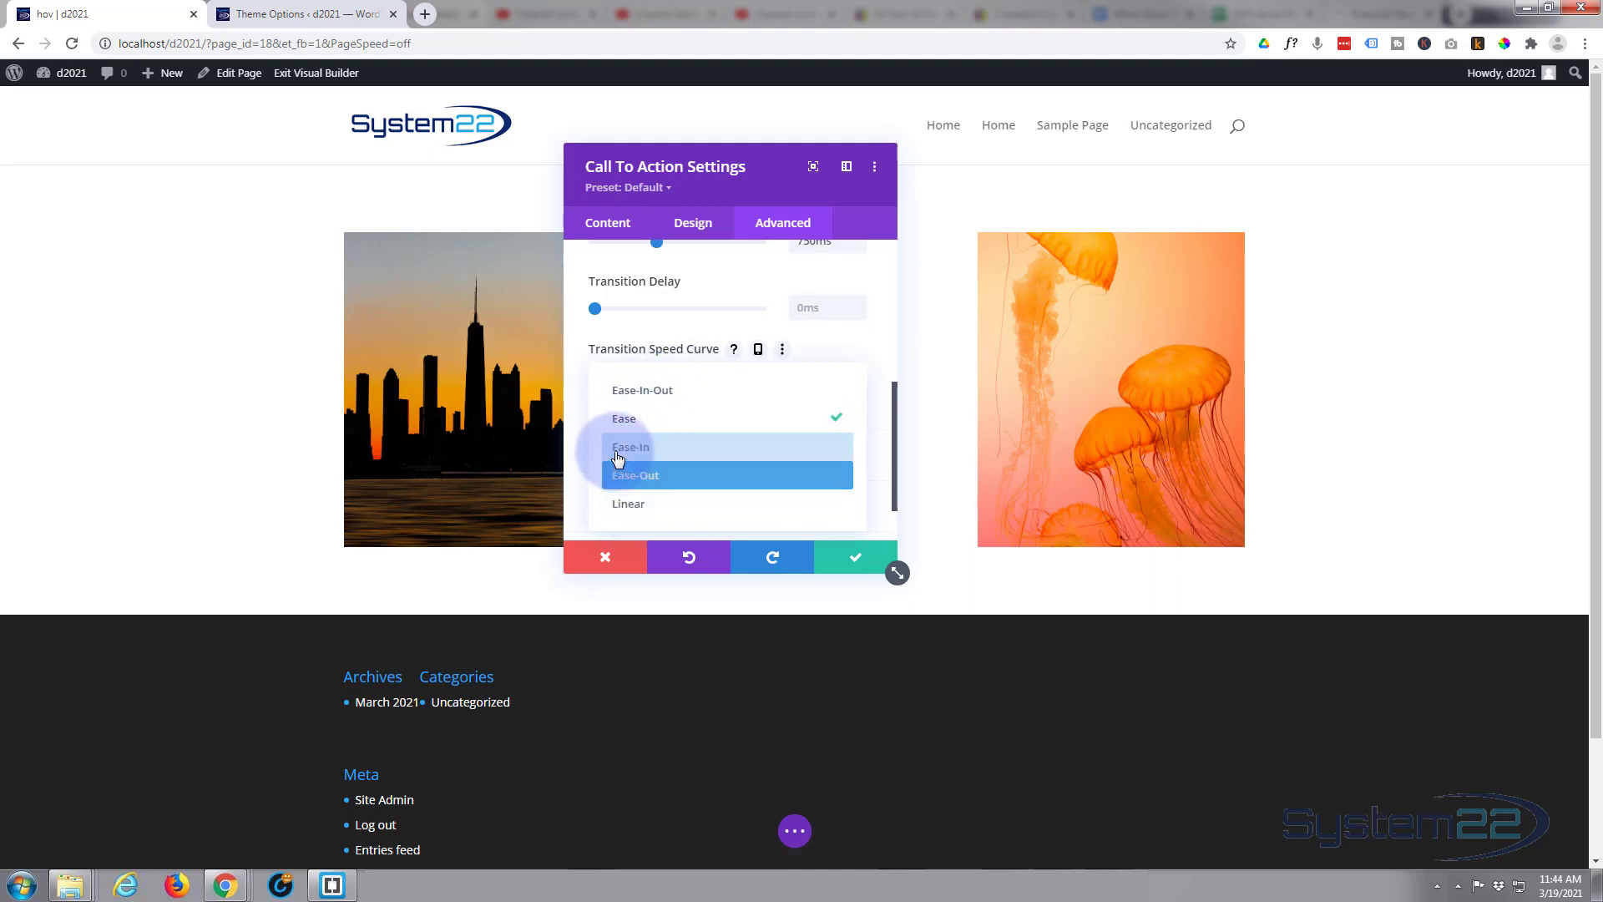
pyautogui.click(641, 396)
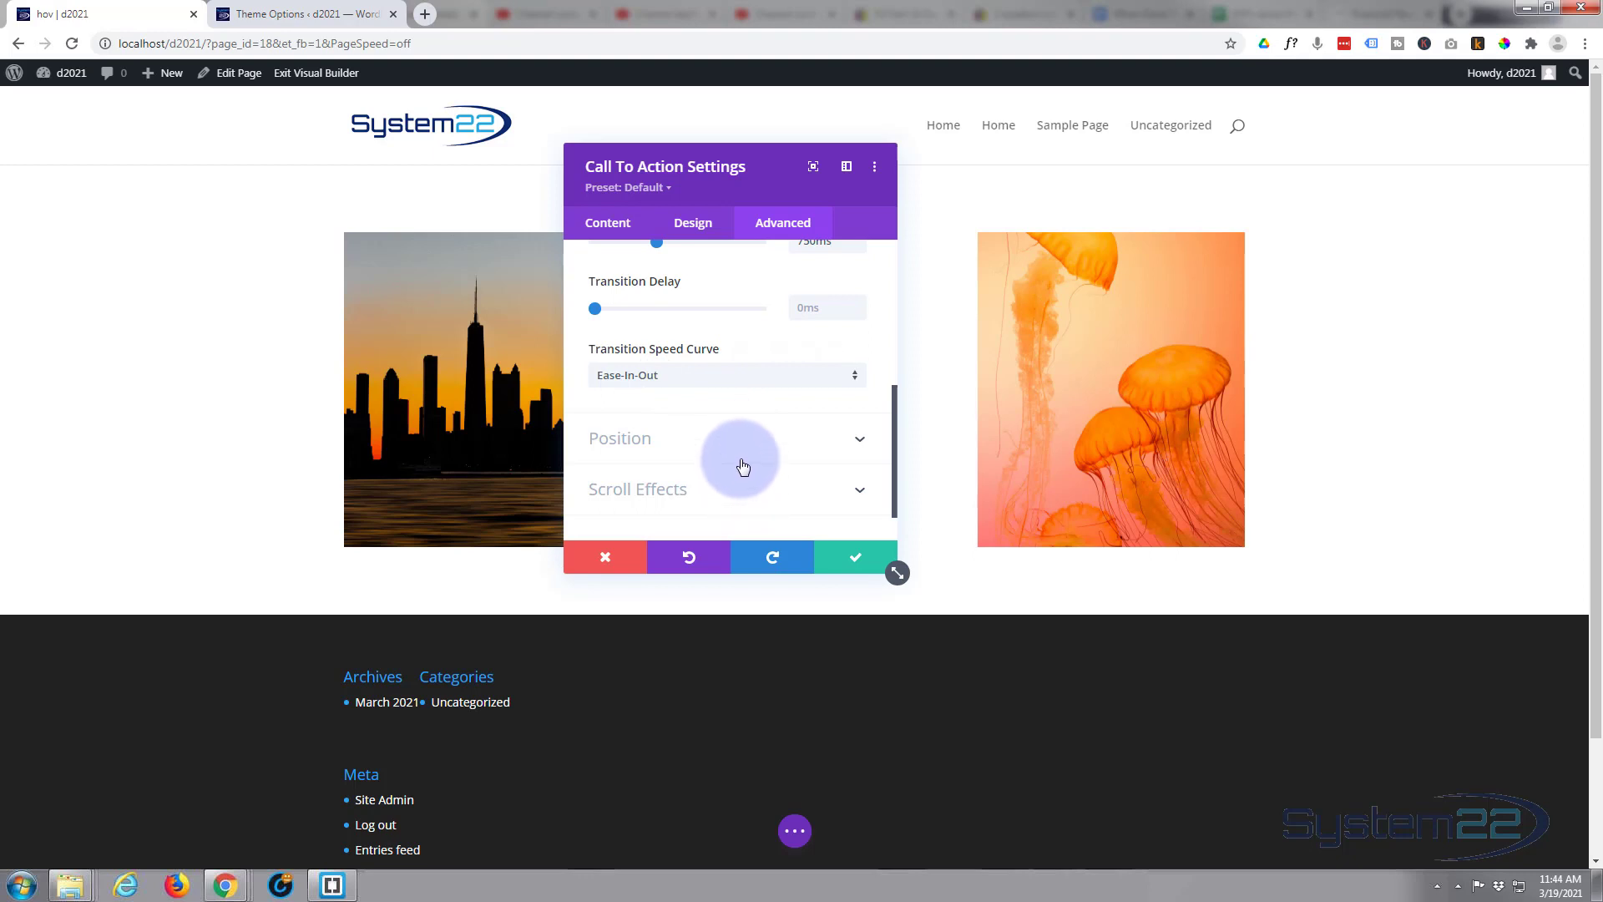
pyautogui.click(852, 561)
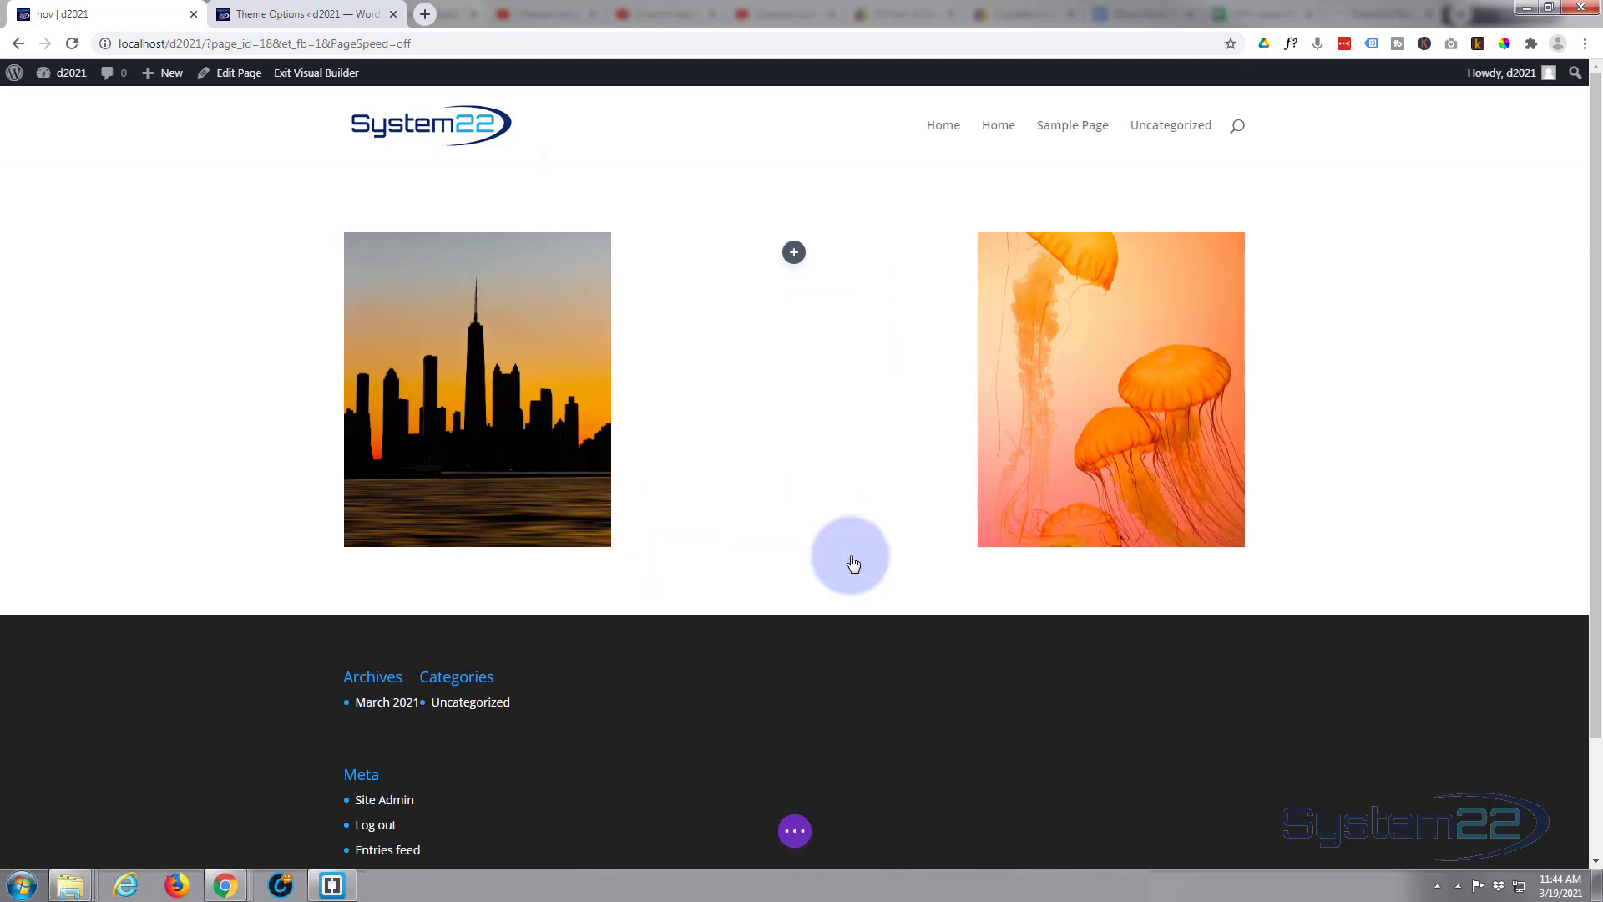
# Save the page as a draft, exit the Visual Builder, and preview the jellyfish column's hover effect on the live page
pyautogui.click(792, 835)
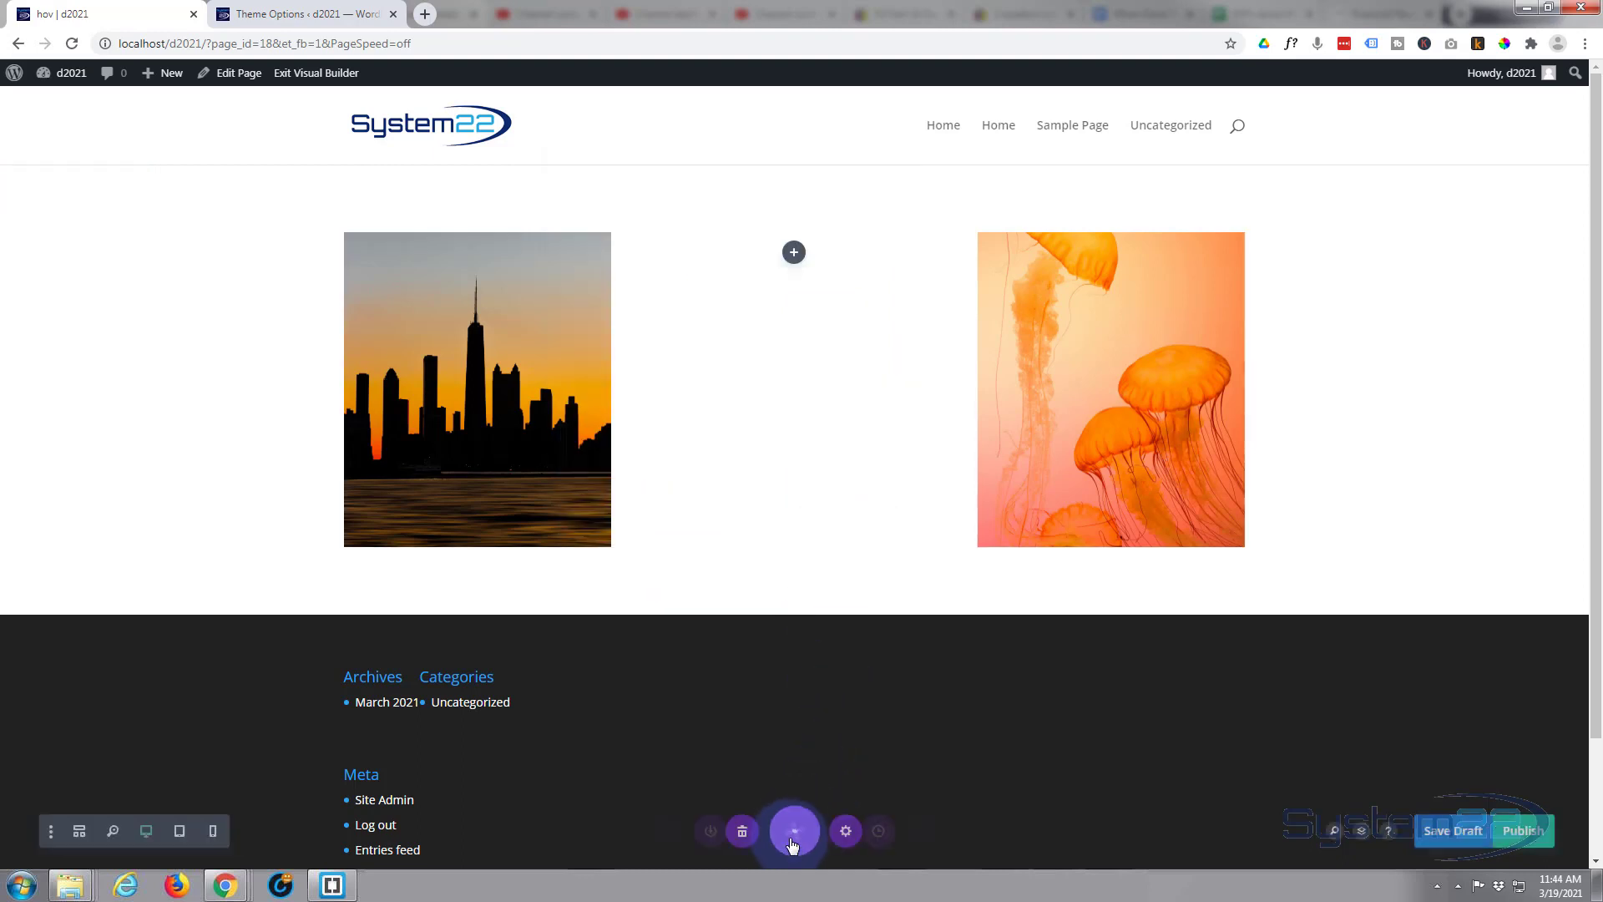
pyautogui.click(1463, 832)
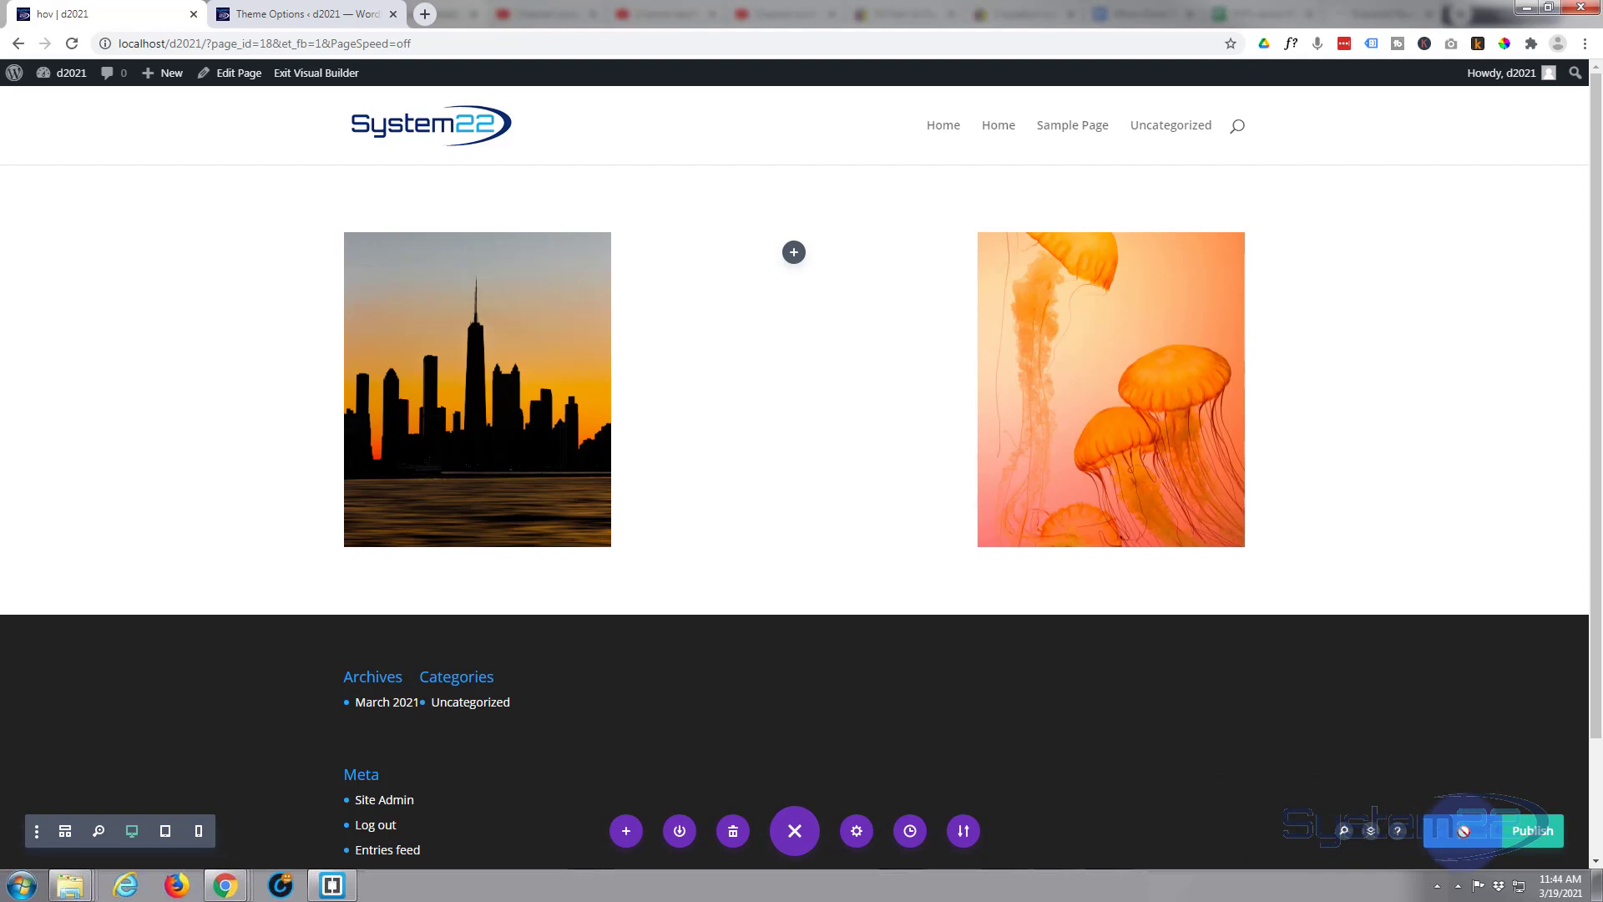
pyautogui.click(335, 80)
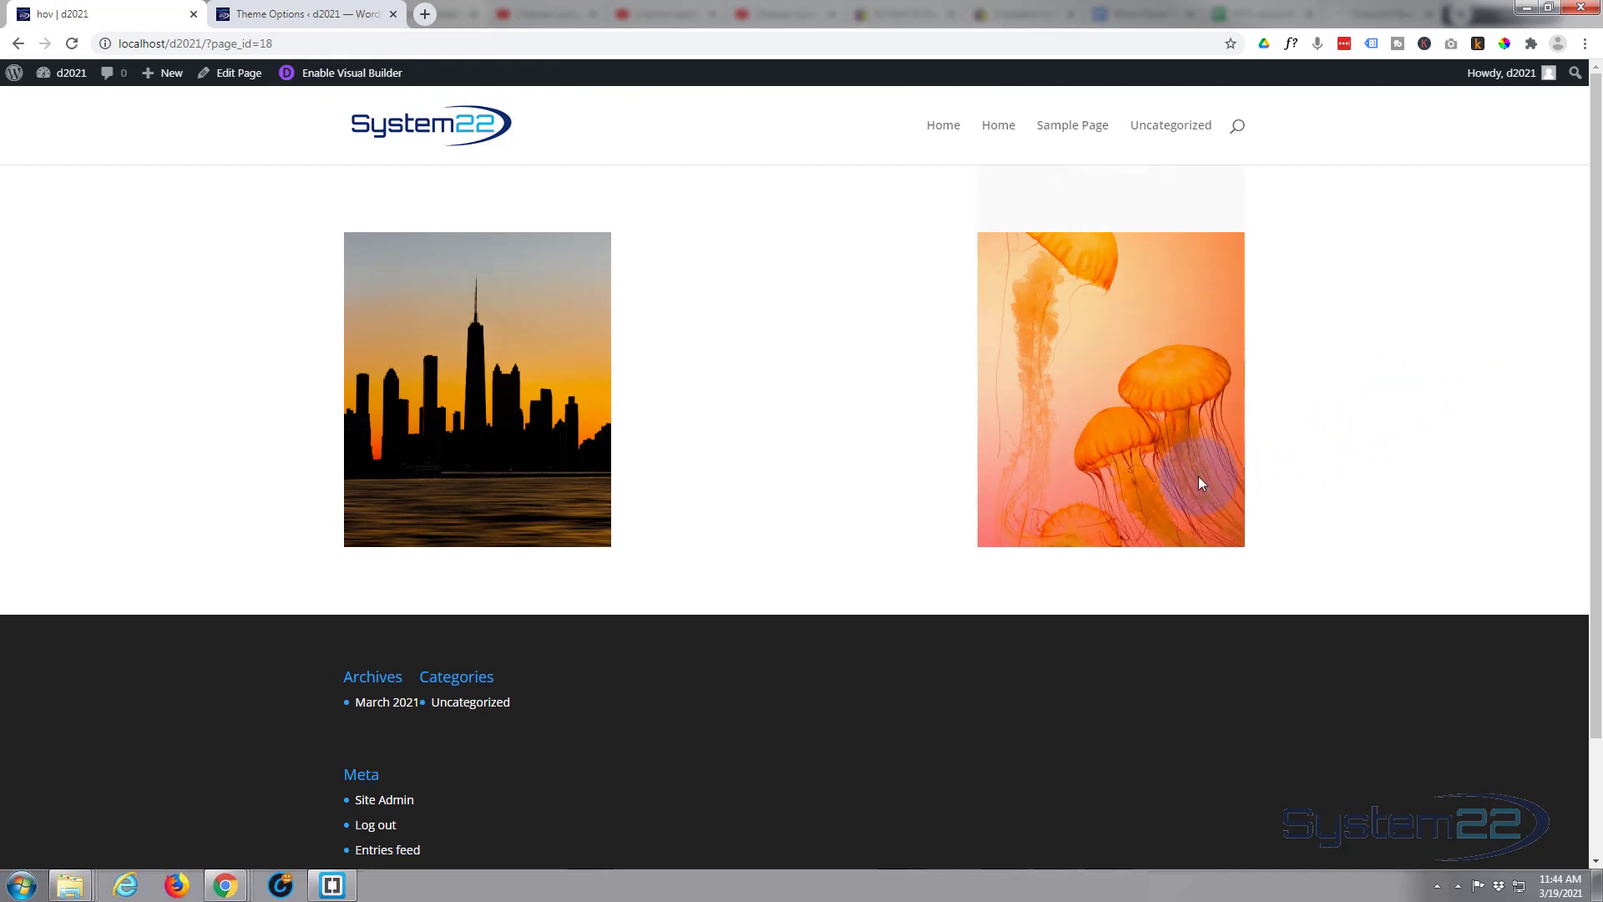
pyautogui.moveTo(1198, 478)
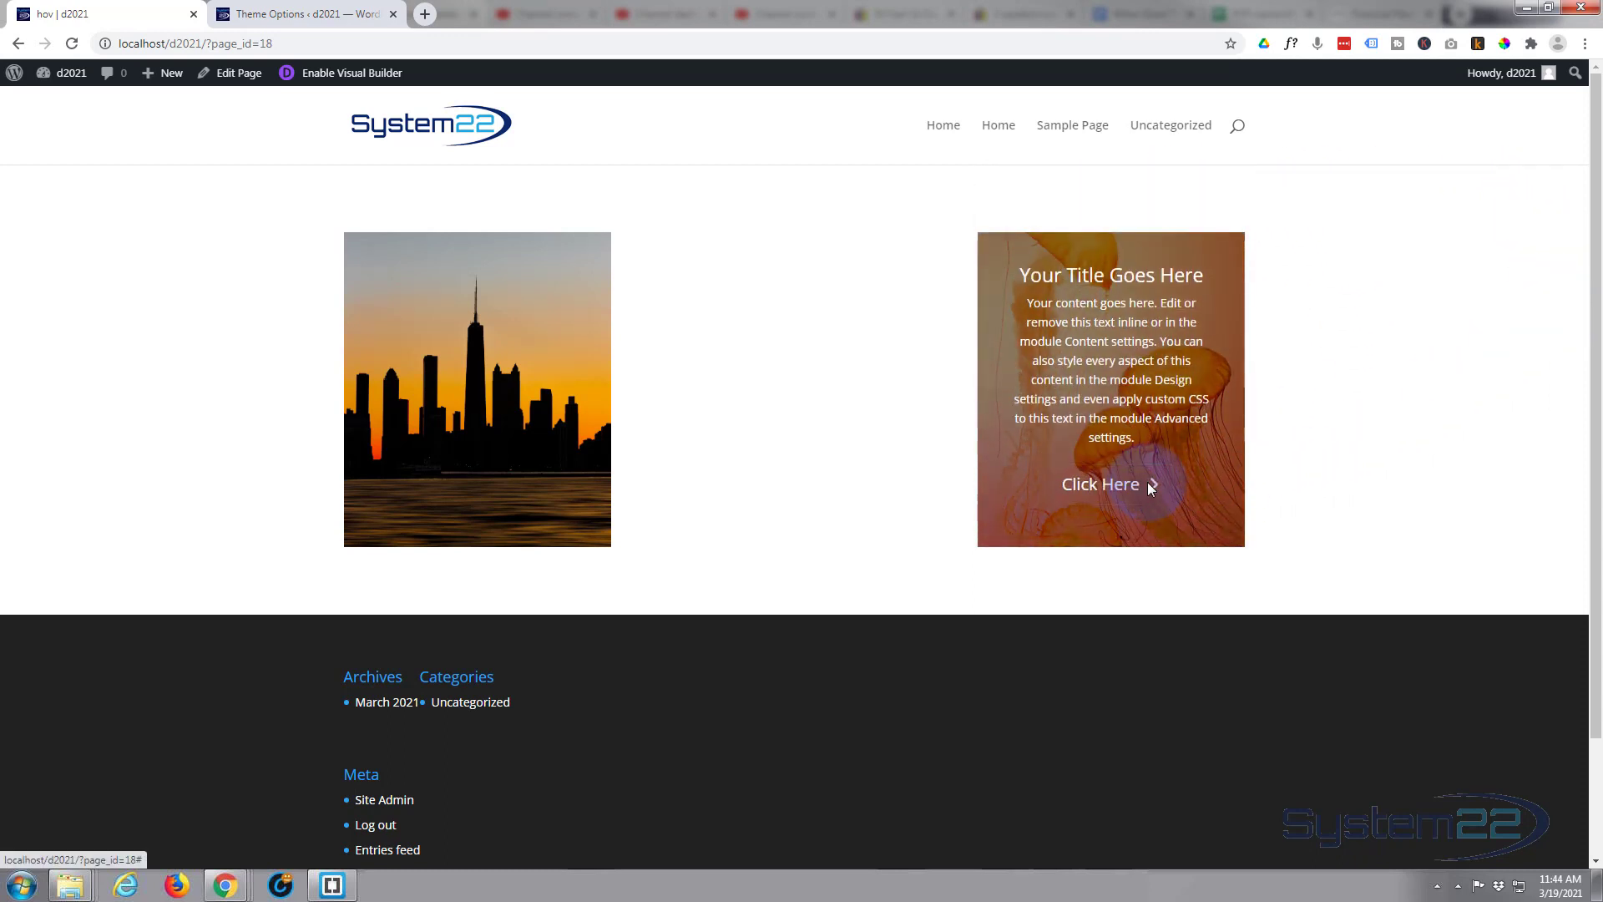
pyautogui.moveTo(489, 409)
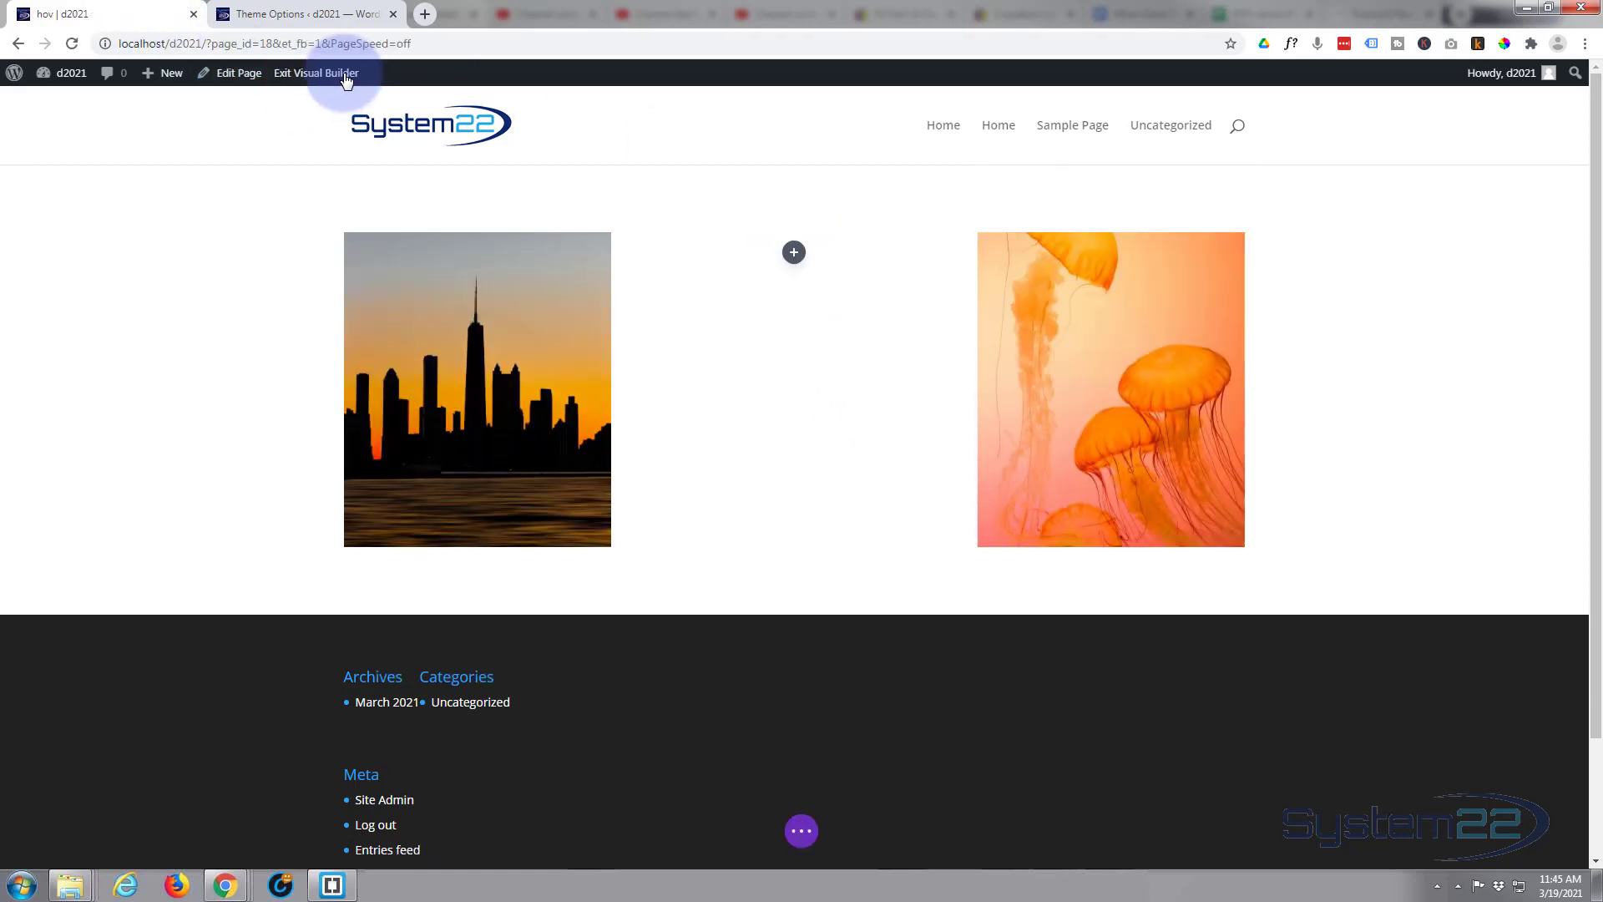
# Set the third column's horizontal and vertical overflow to Hidden, and save the column and row settings
pyautogui.moveTo(358, 204)
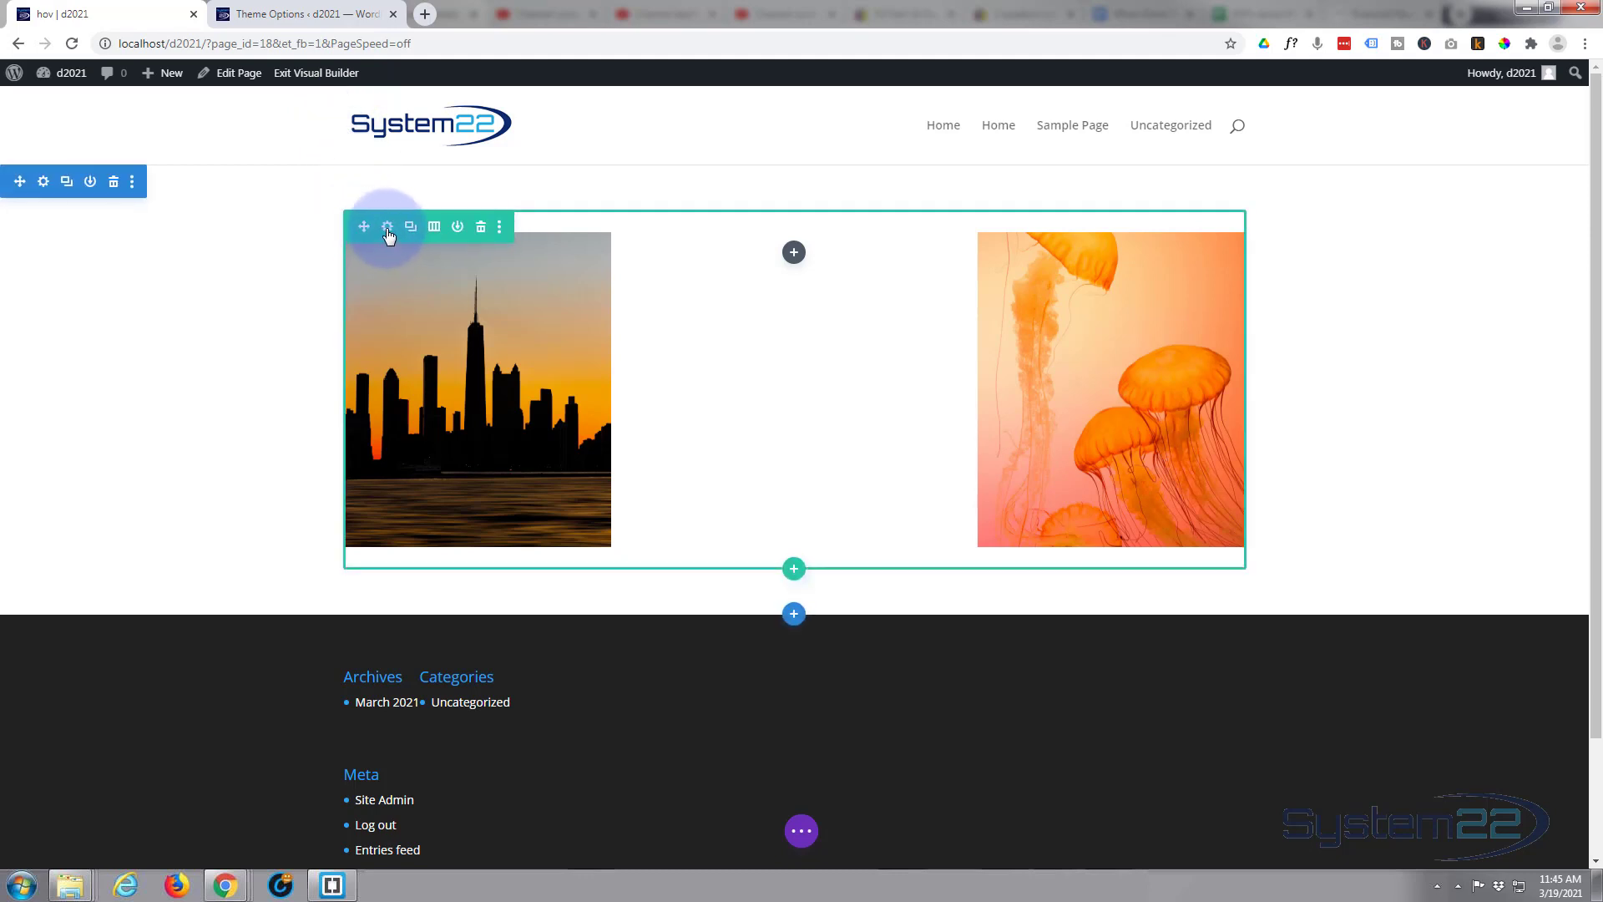
pyautogui.click(388, 230)
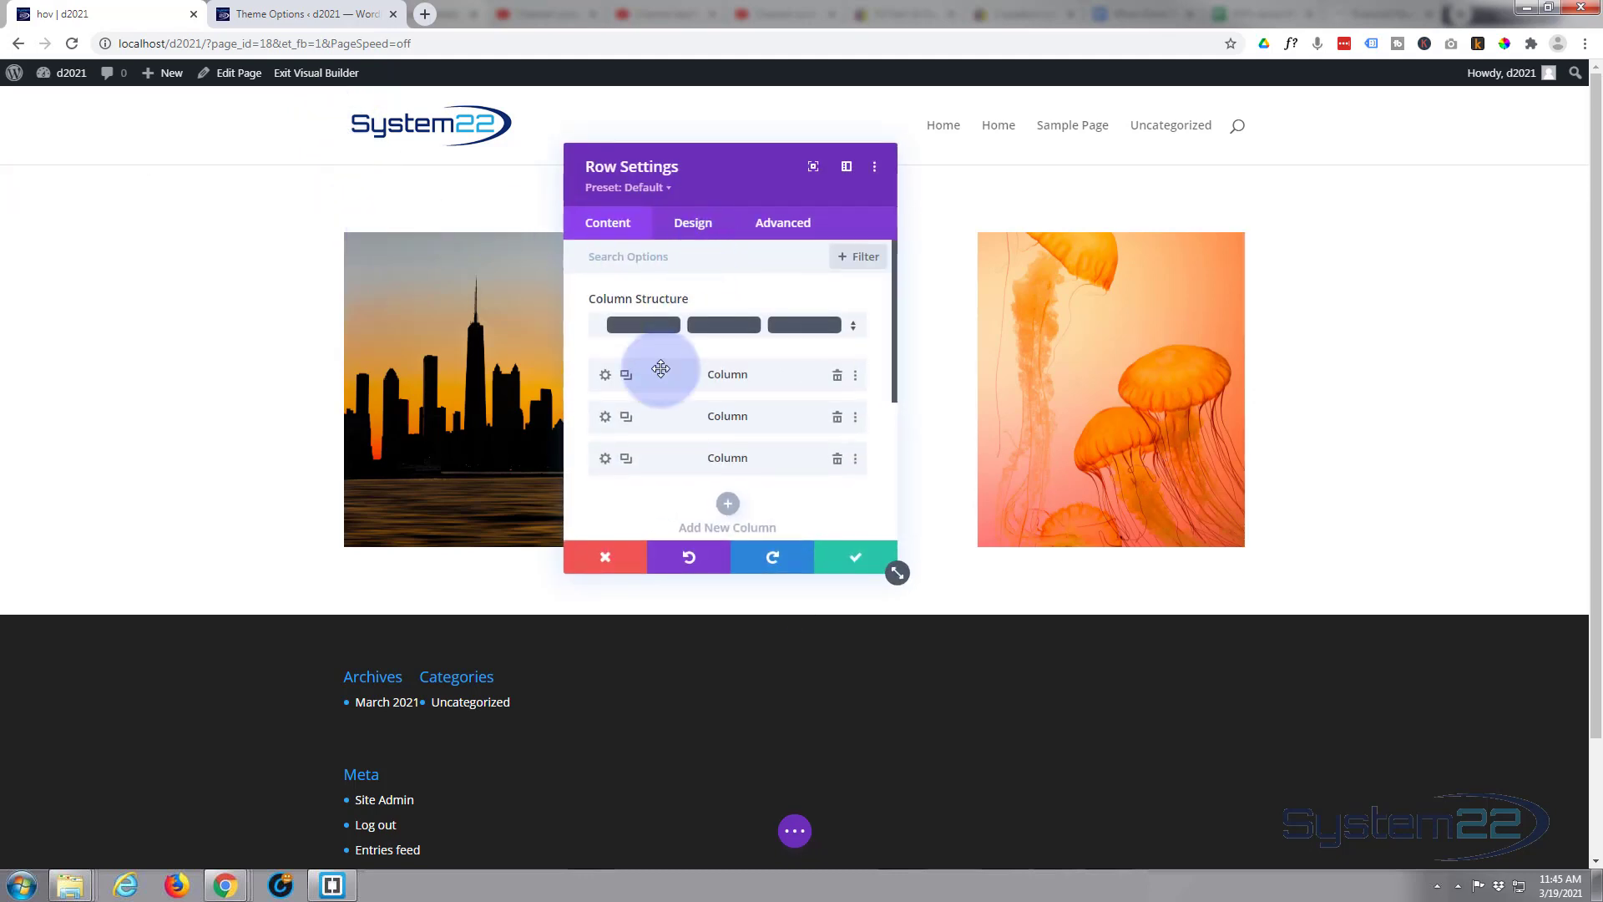
pyautogui.click(605, 460)
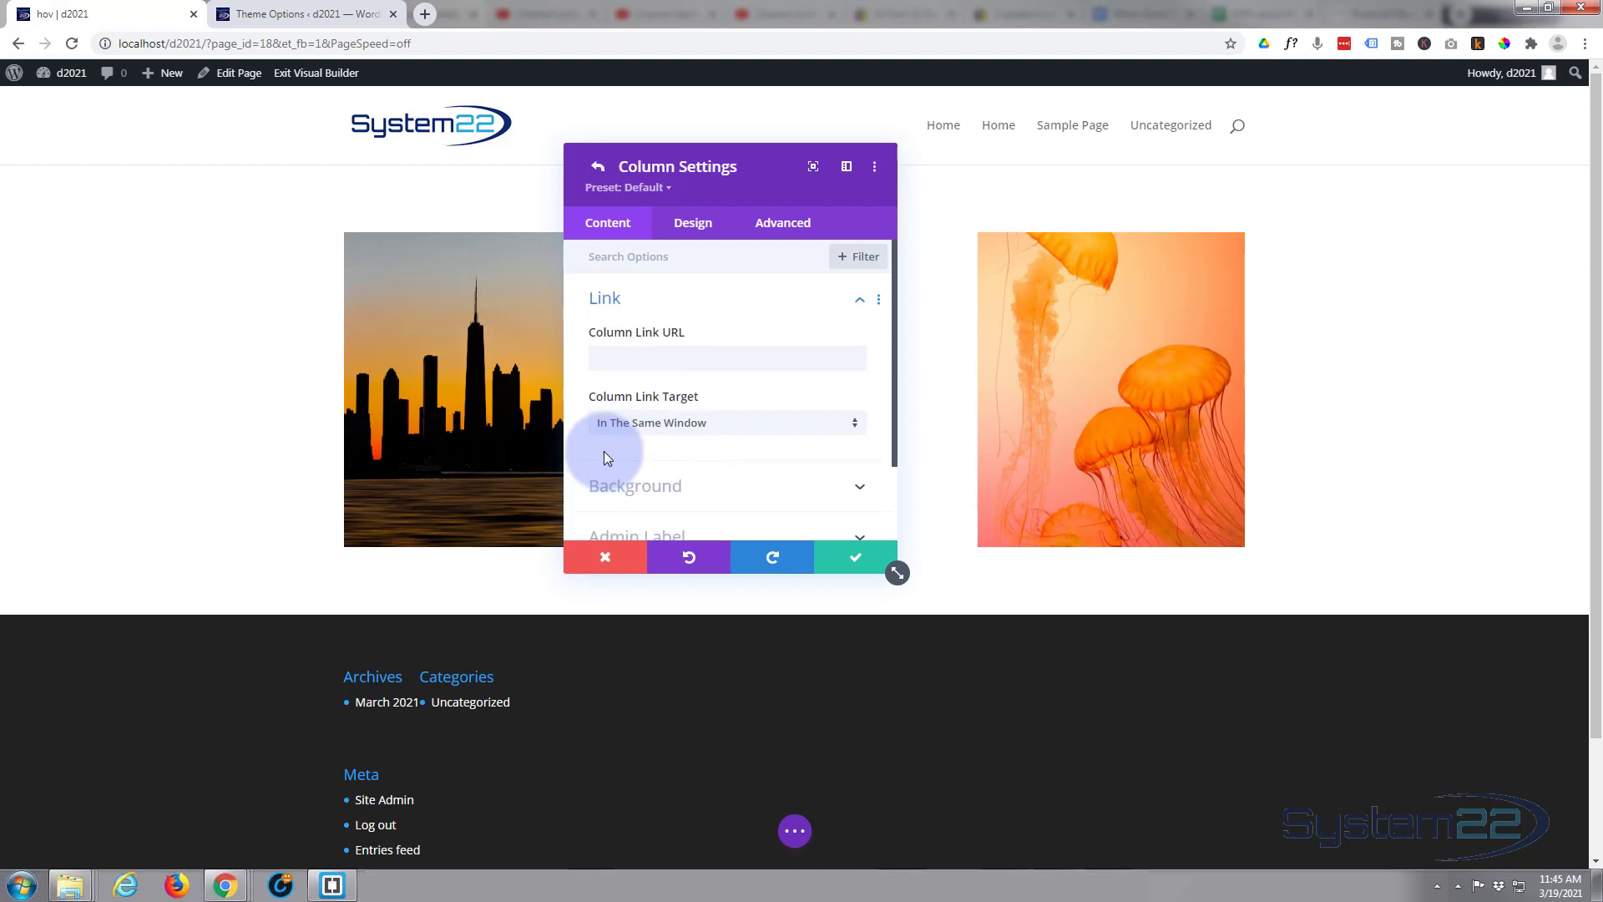
pyautogui.click(802, 230)
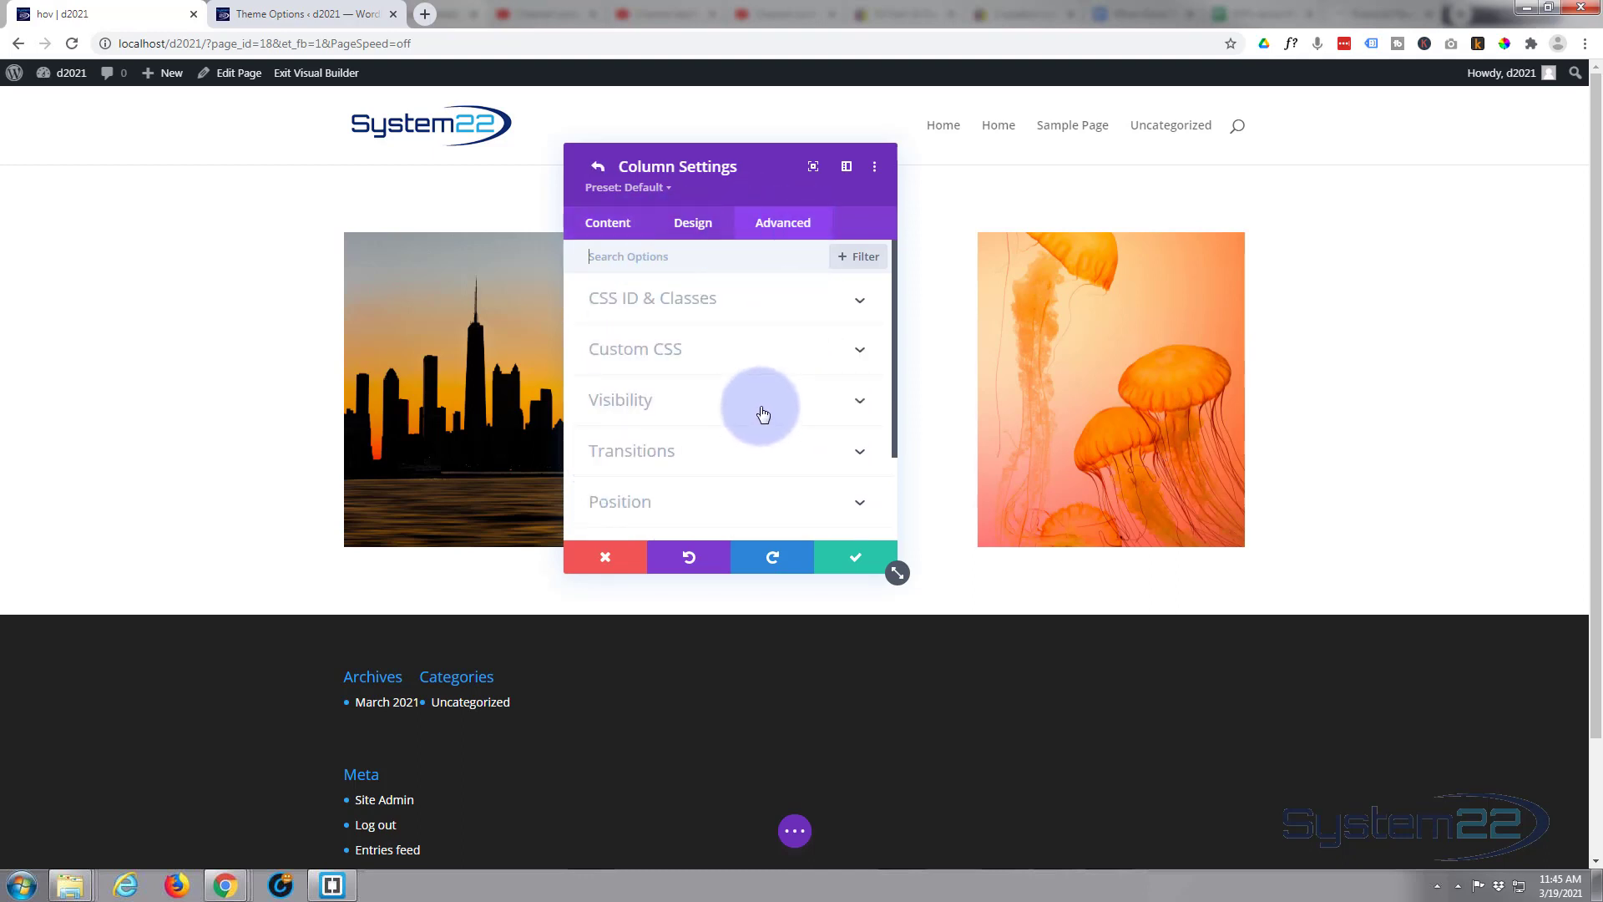
pyautogui.click(762, 412)
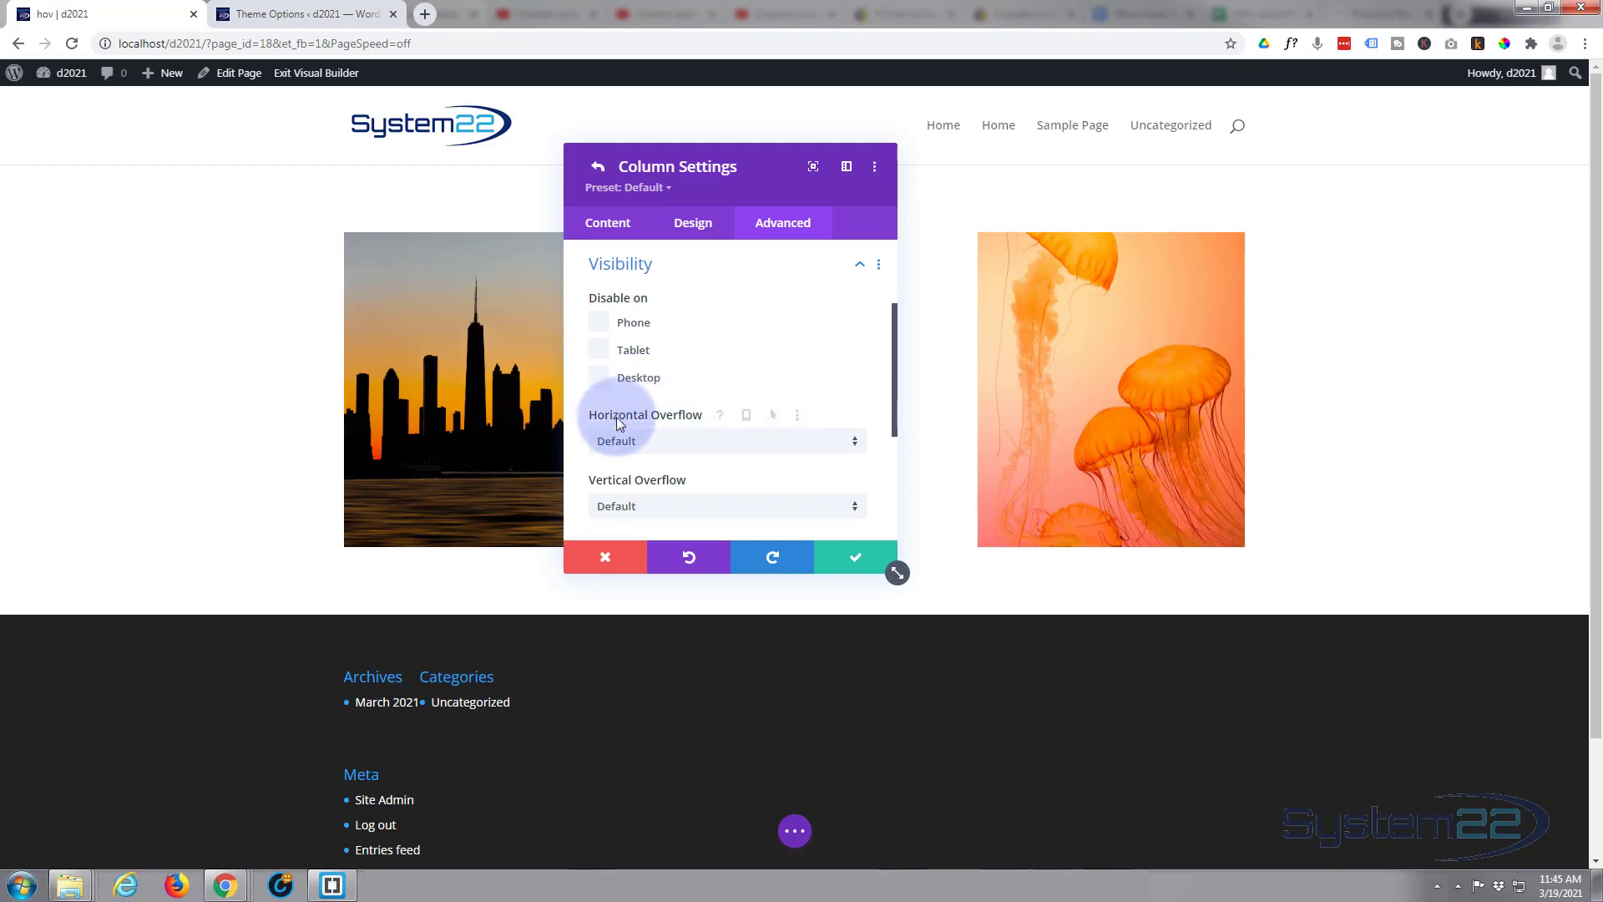
pyautogui.click(690, 450)
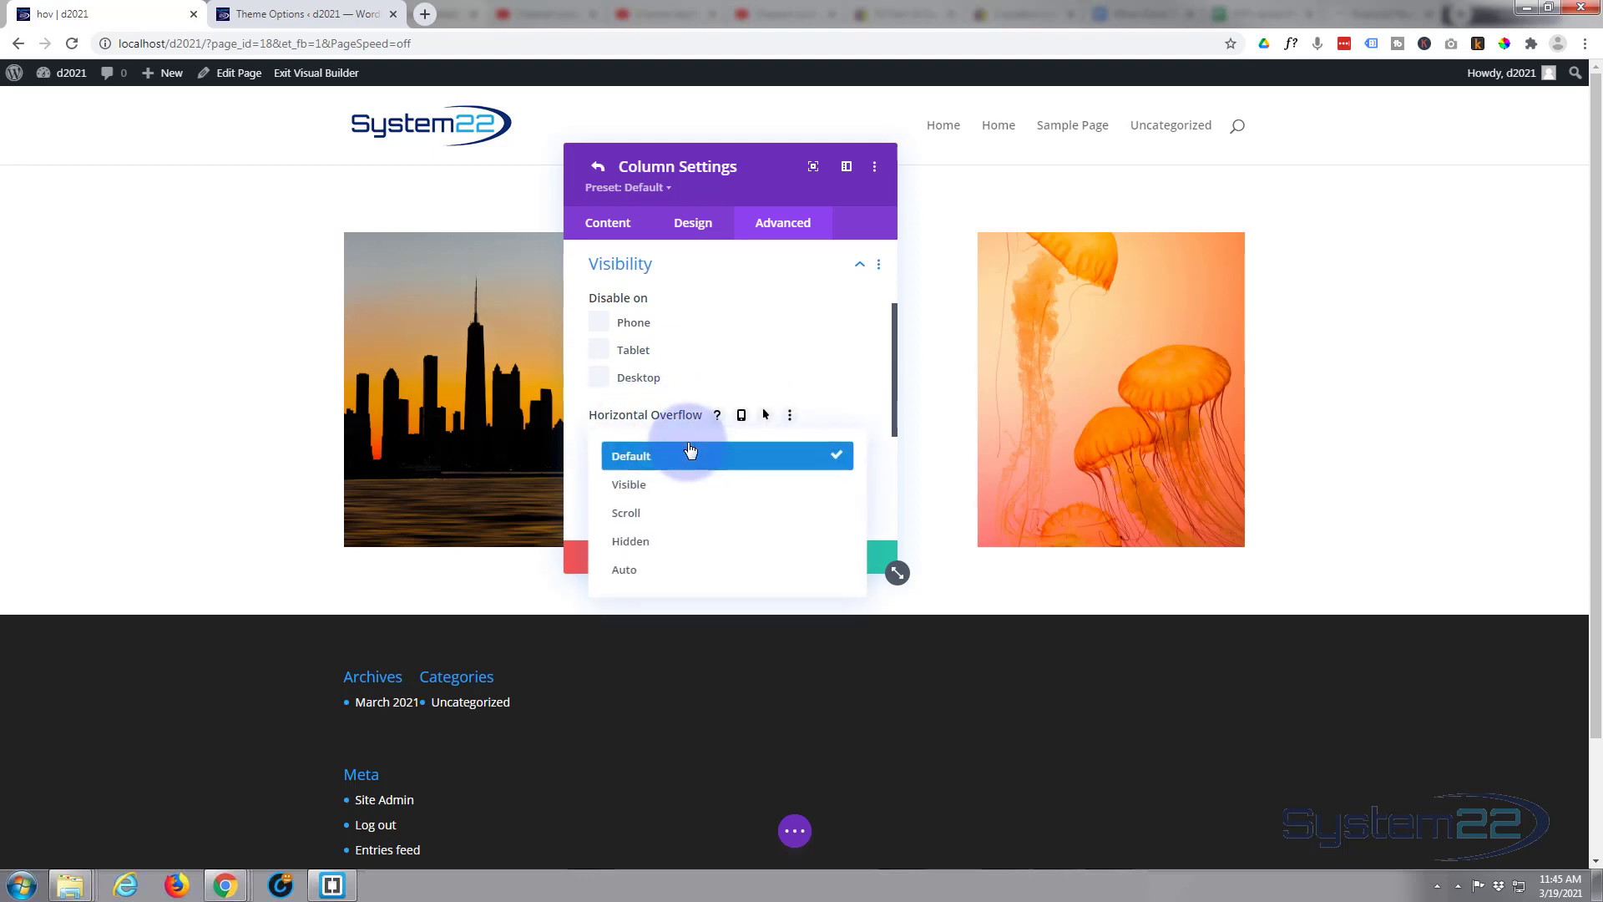
pyautogui.click(674, 541)
pyautogui.click(674, 511)
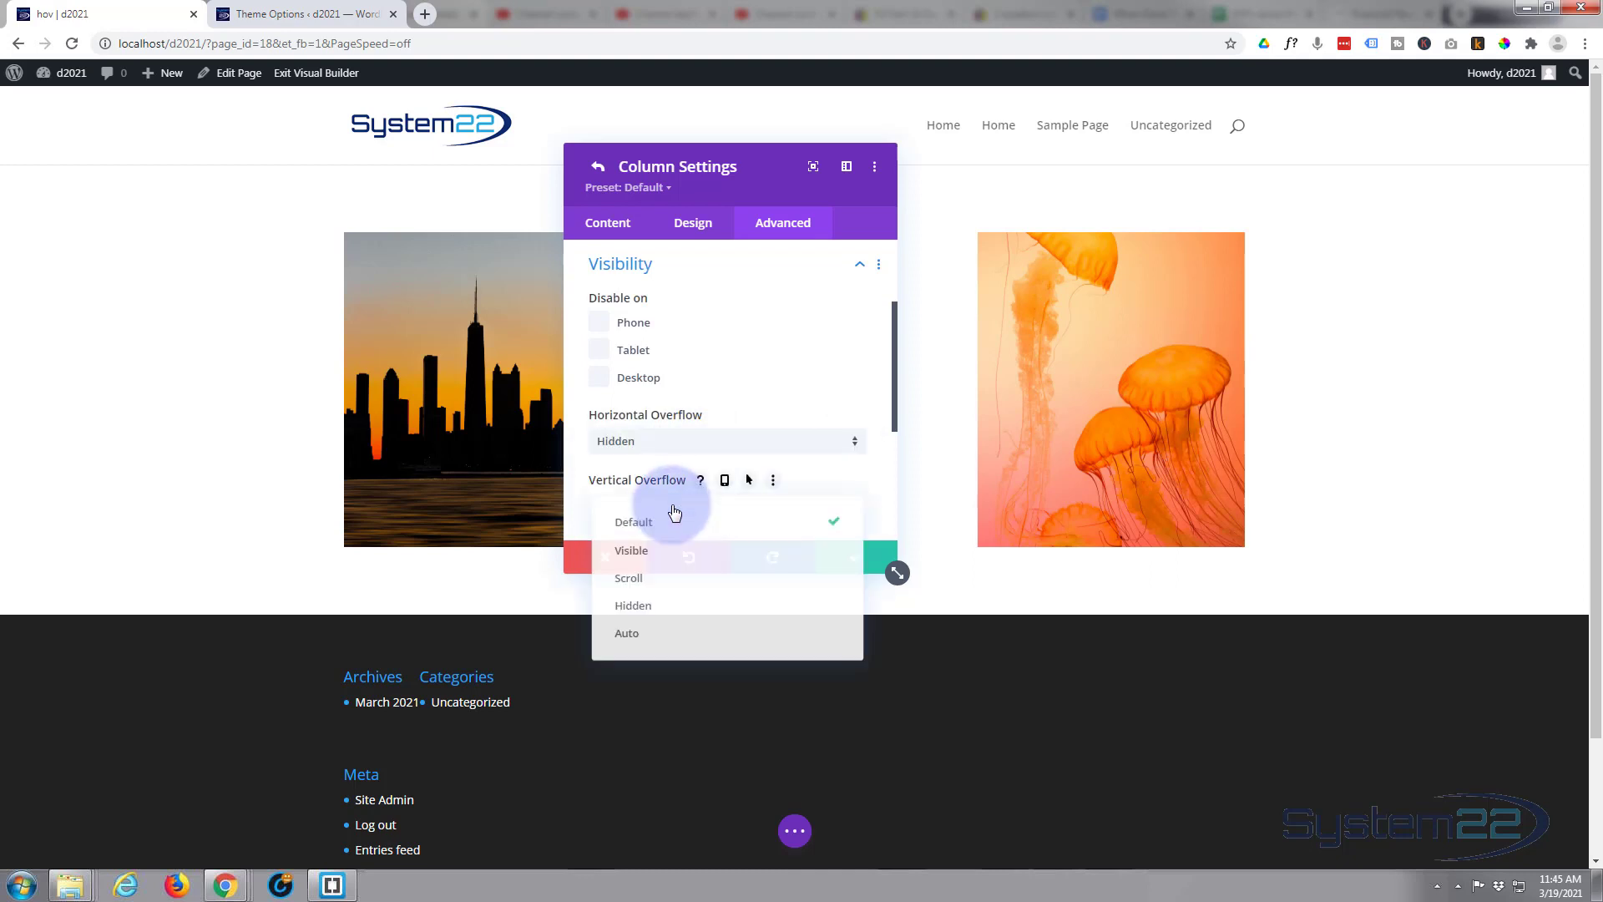
pyautogui.click(670, 608)
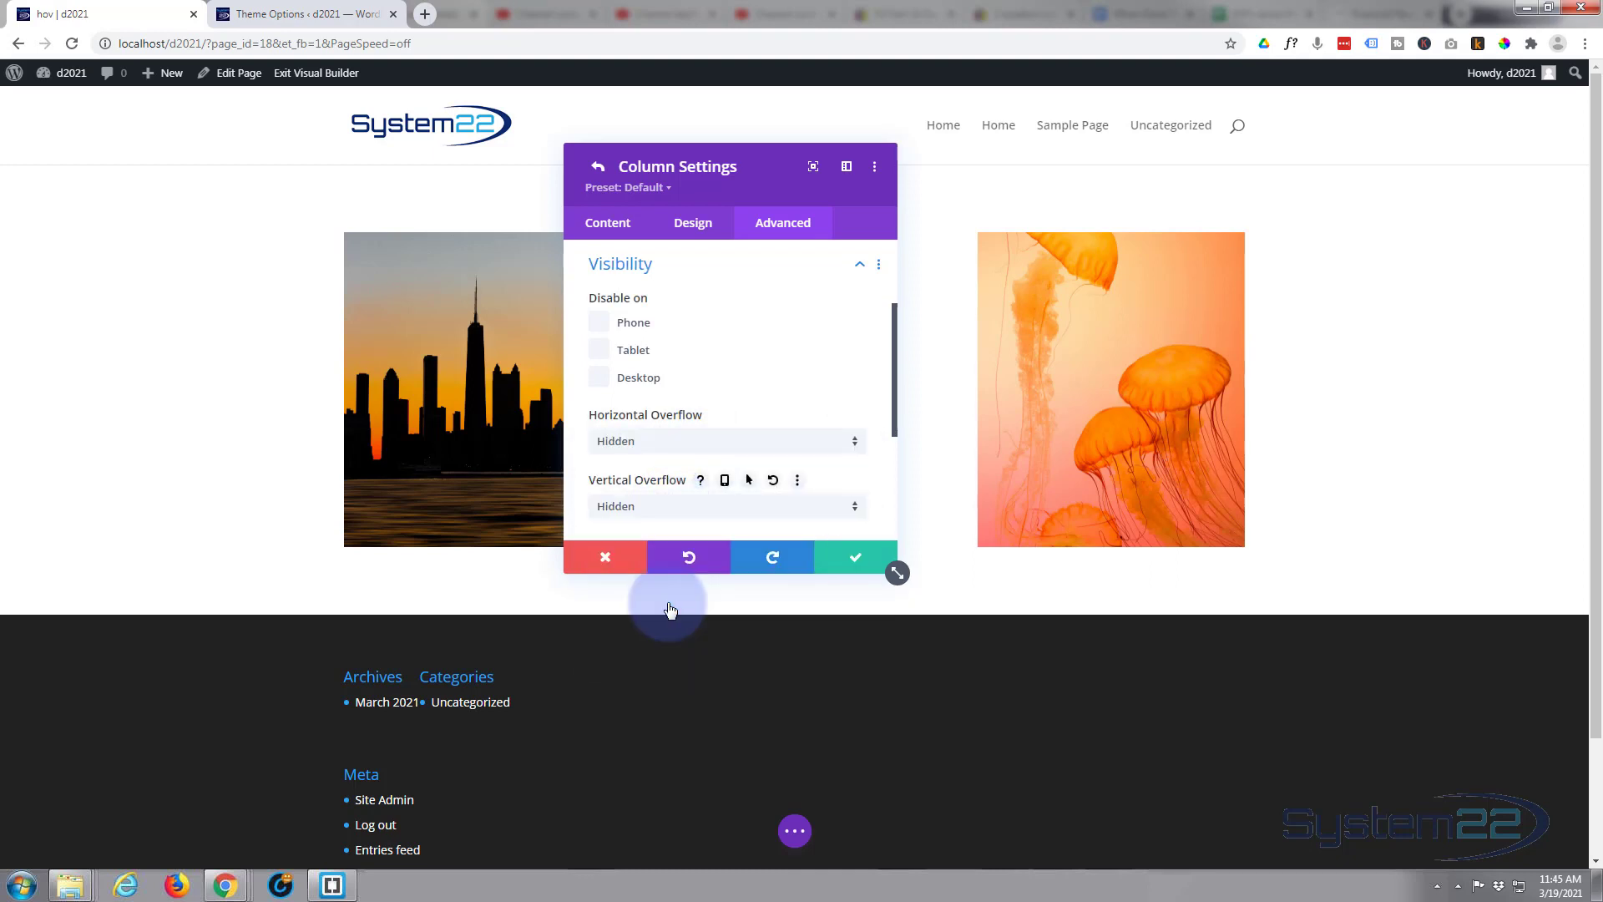
pyautogui.click(847, 559)
pyautogui.click(848, 561)
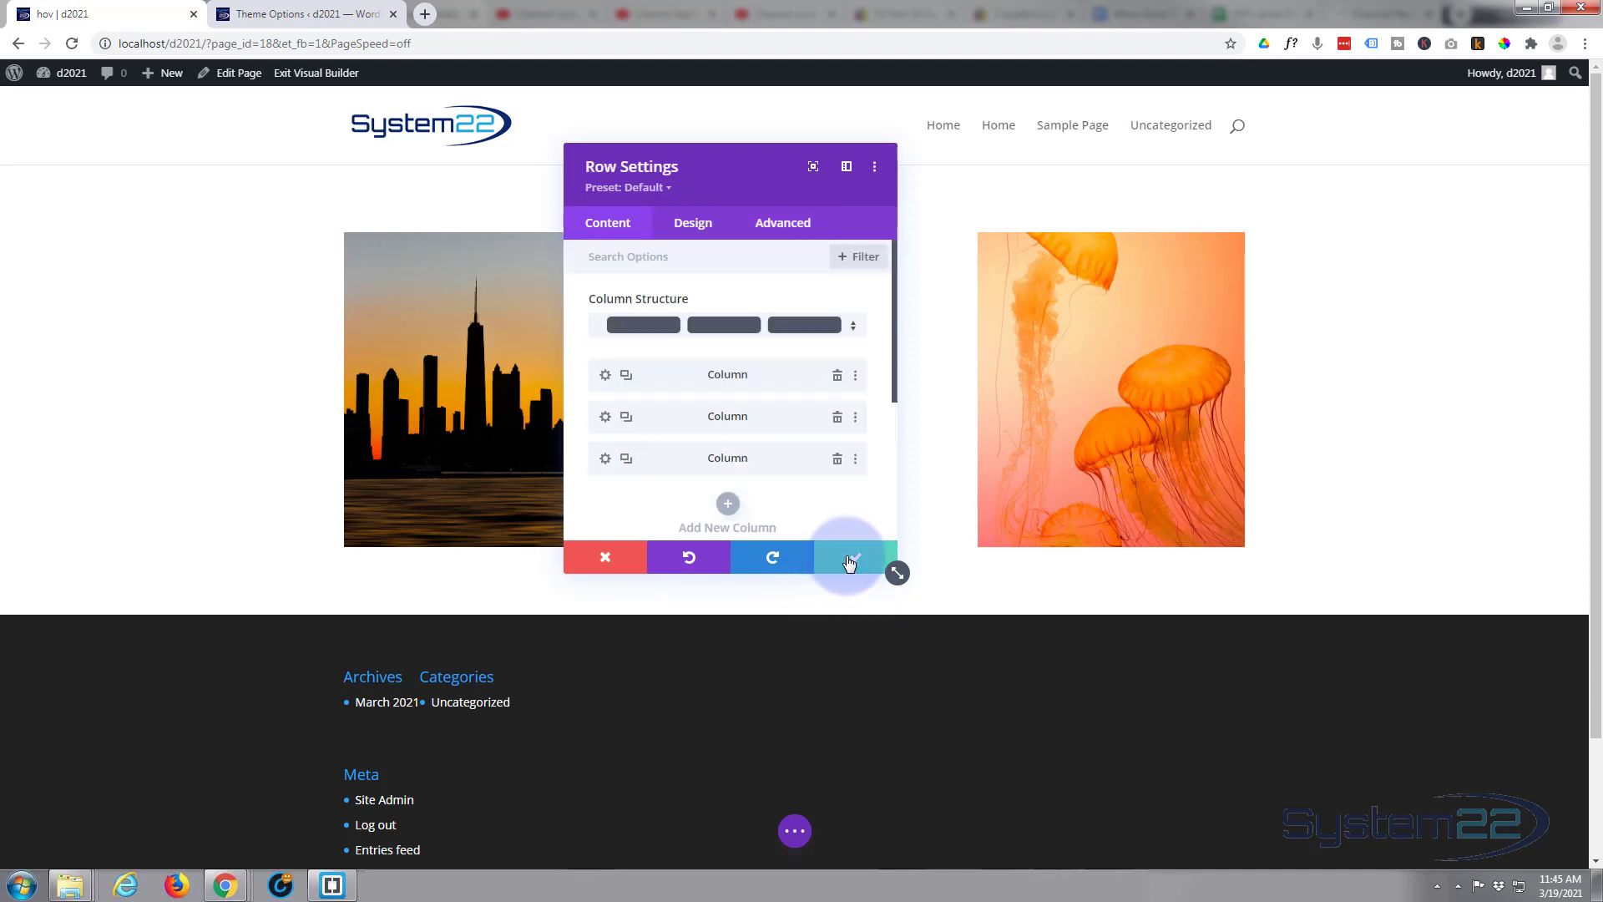
# Save the draft with the overflow change, exit the Visual Builder, and test the hover animation over the jellyfish image
pyautogui.click(795, 831)
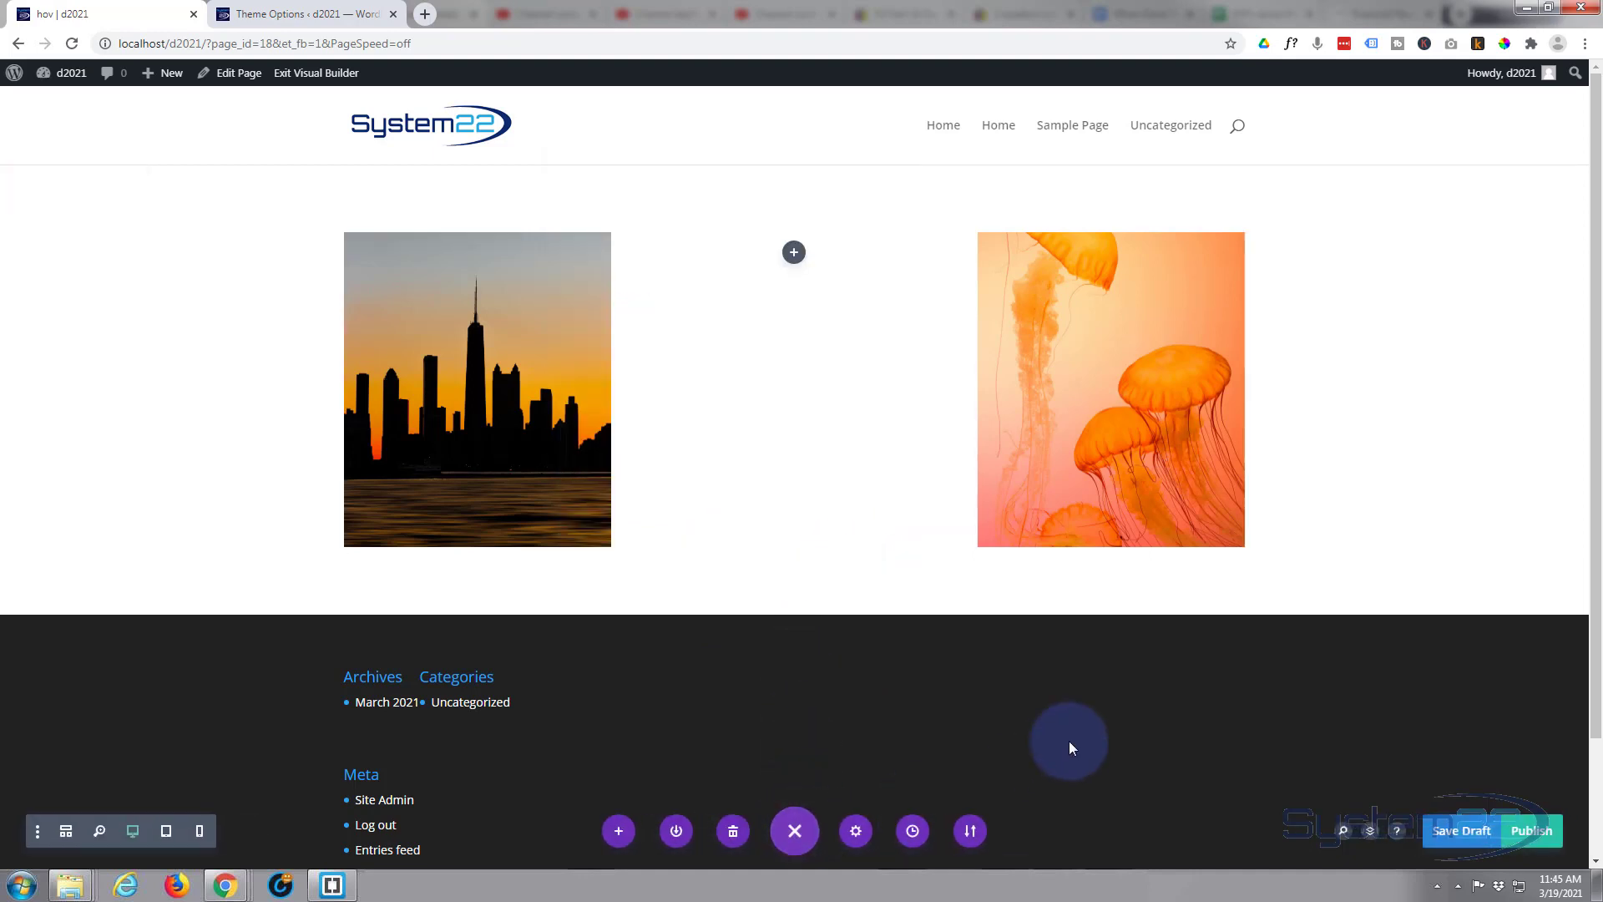
pyautogui.click(1471, 844)
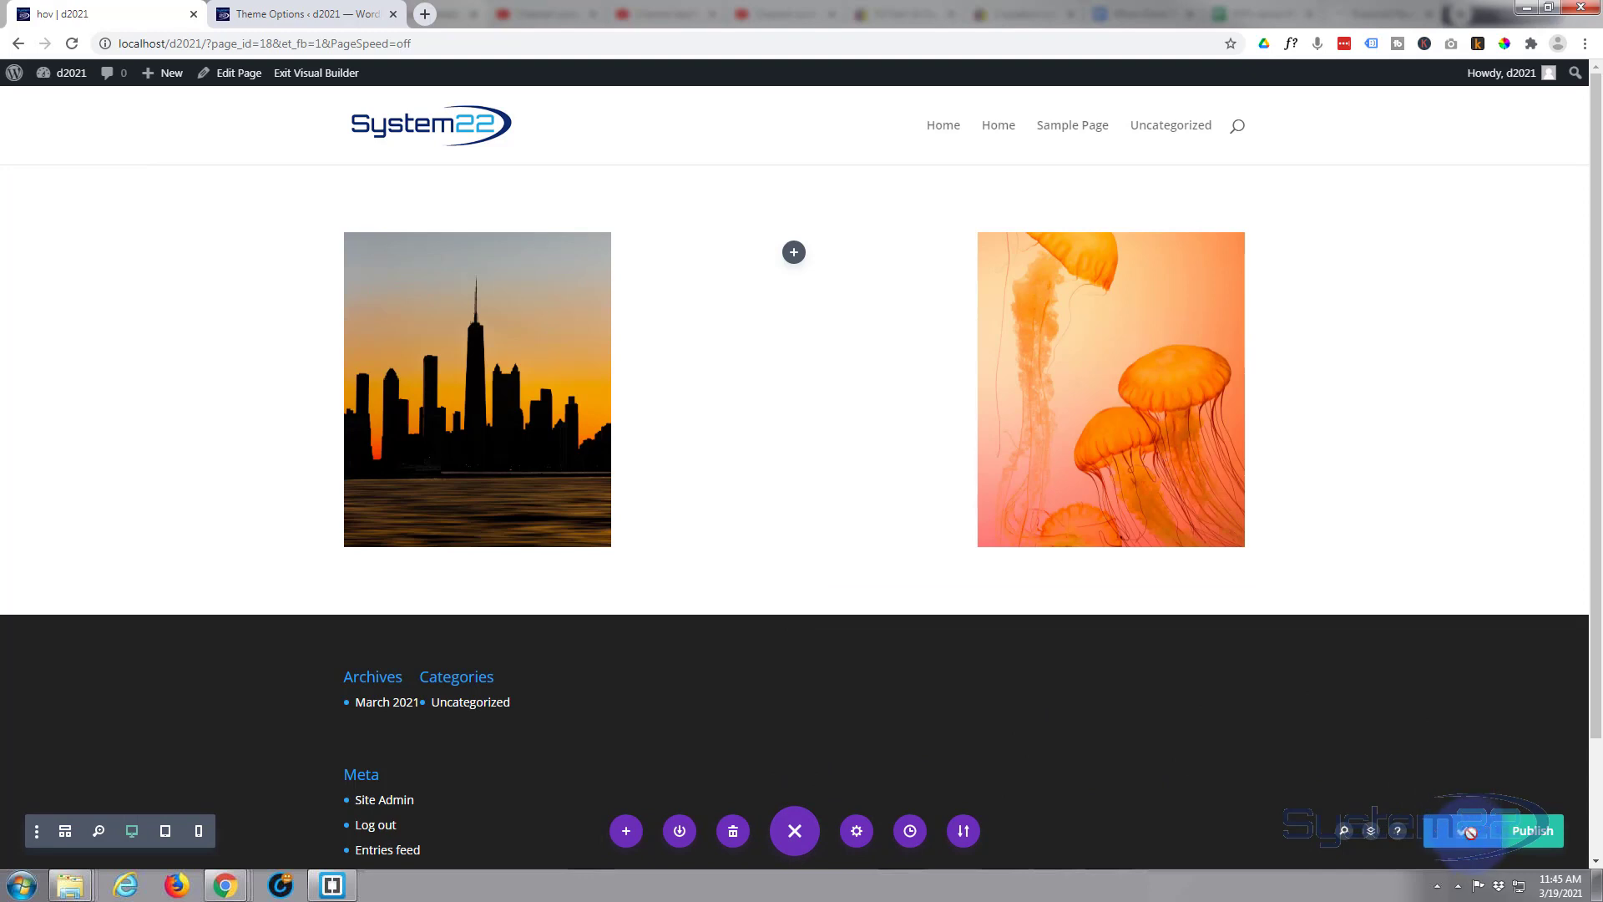
pyautogui.click(308, 74)
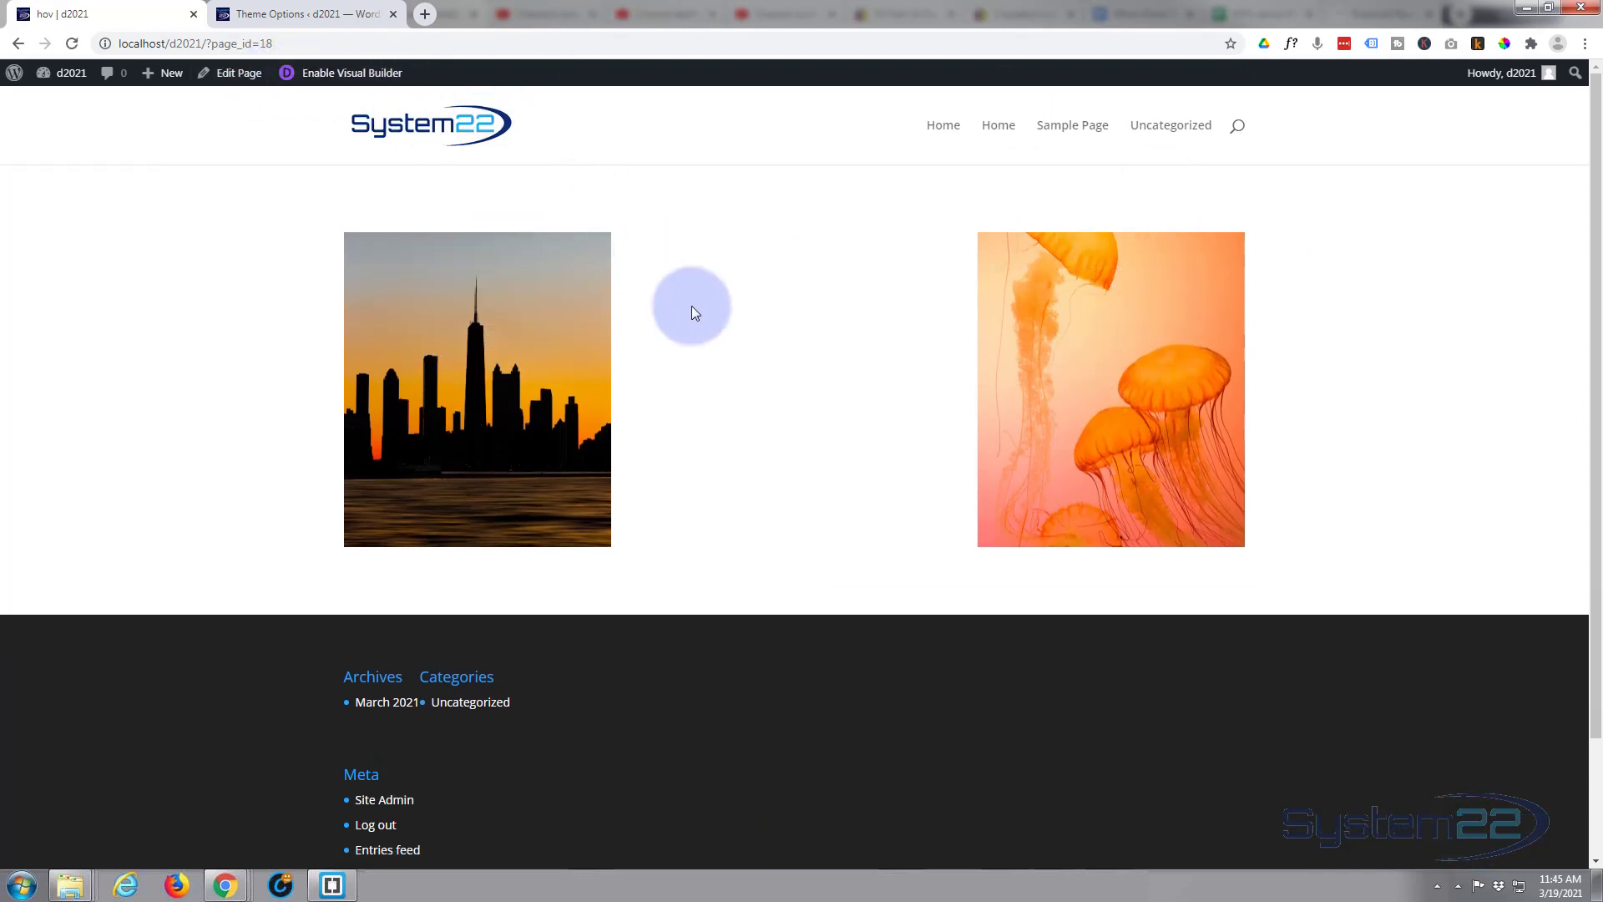
pyautogui.moveTo(1082, 423)
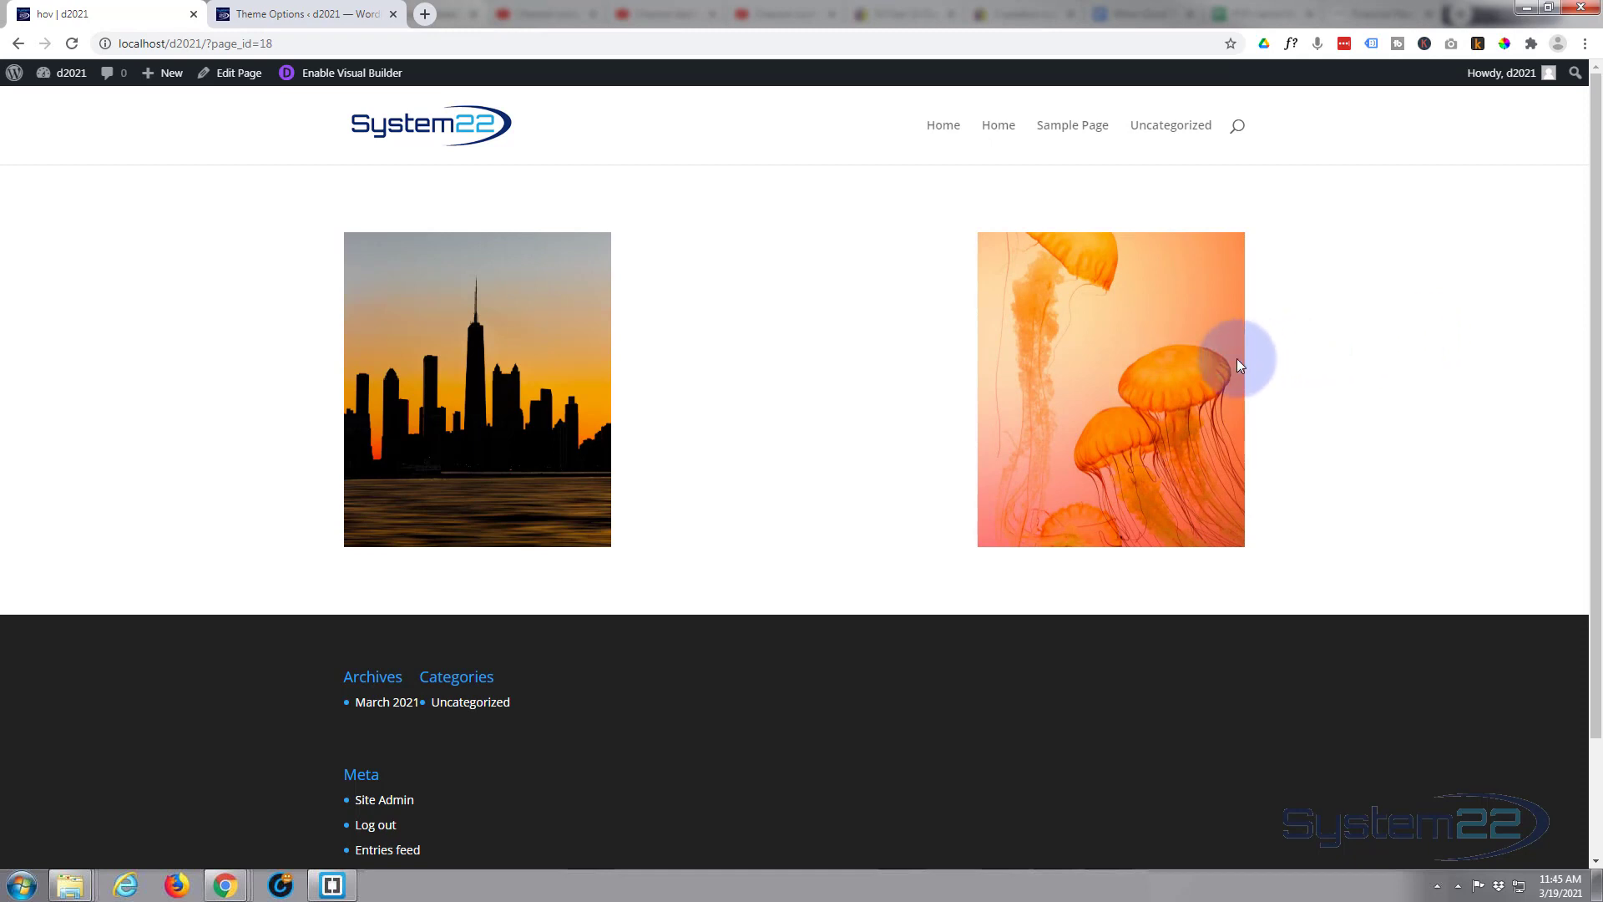
pyautogui.moveTo(1214, 363)
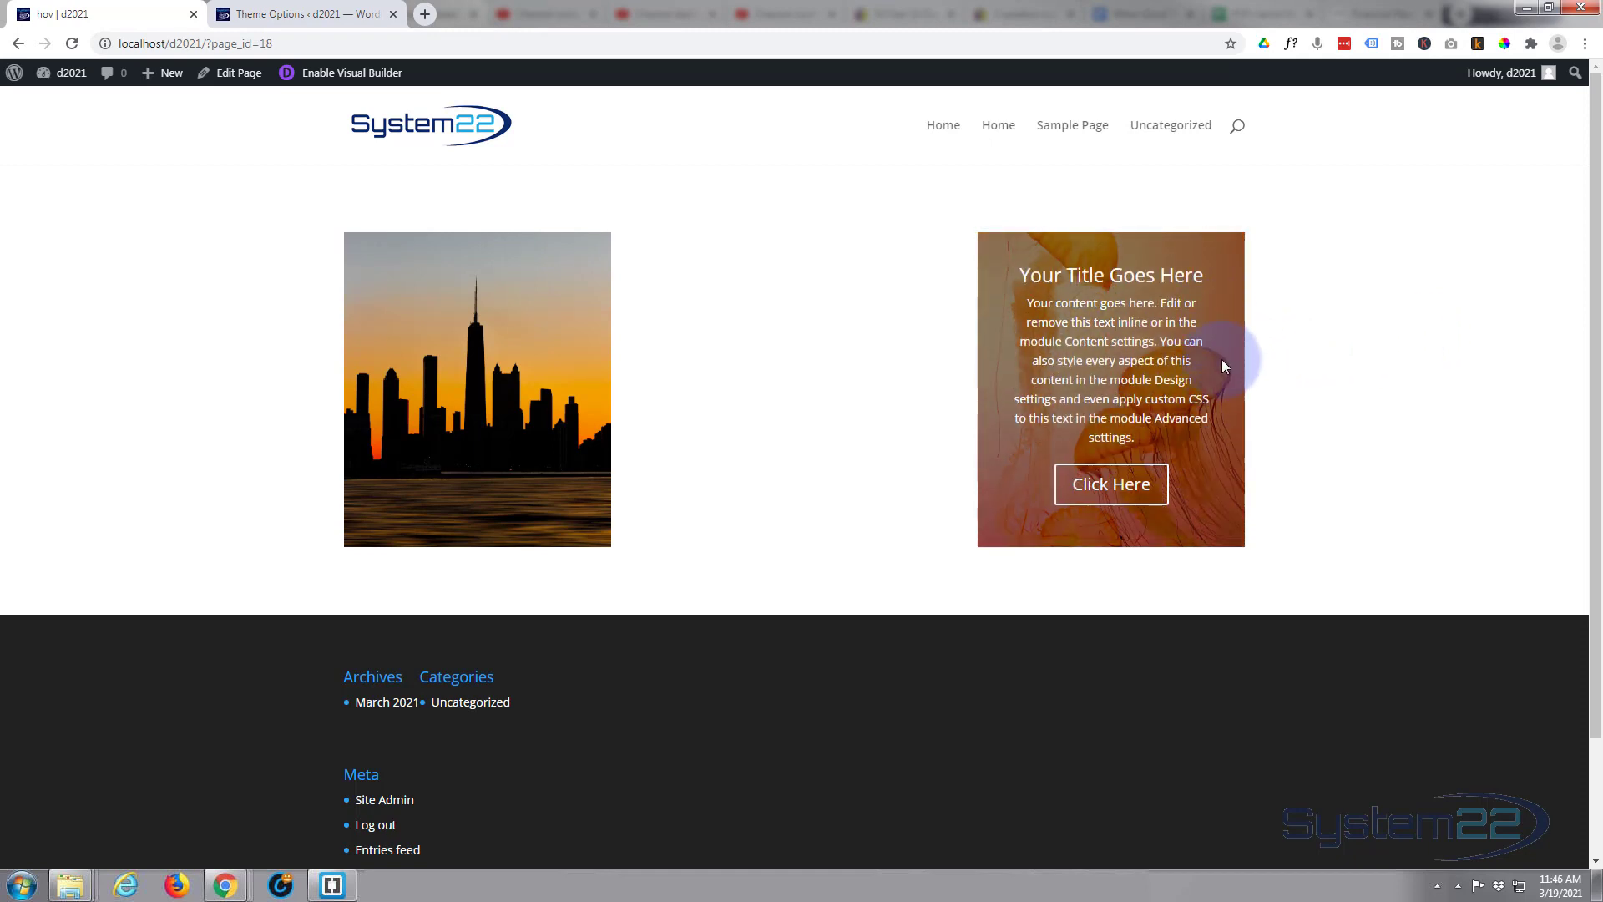